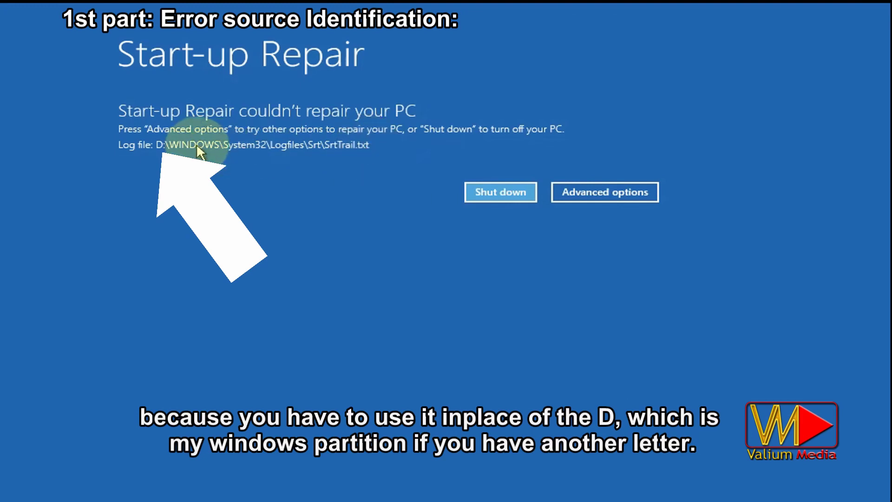
# - Open Command Prompt from the advanced recovery options and open D:\WINDOWS\SYSTEM32\LOGFILES\SRT\SRTTRAIL.TXT in Notepad
pyautogui.click(585, 194)
pyautogui.click(224, 218)
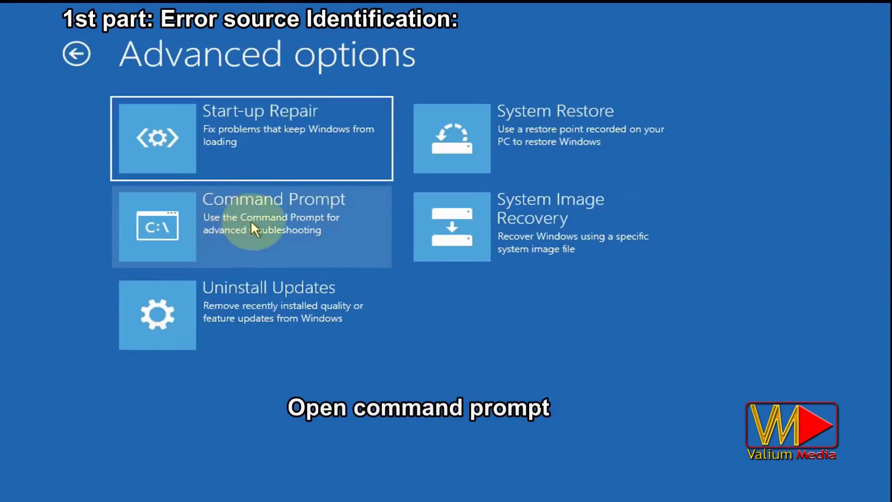
pyautogui.click(250, 219)
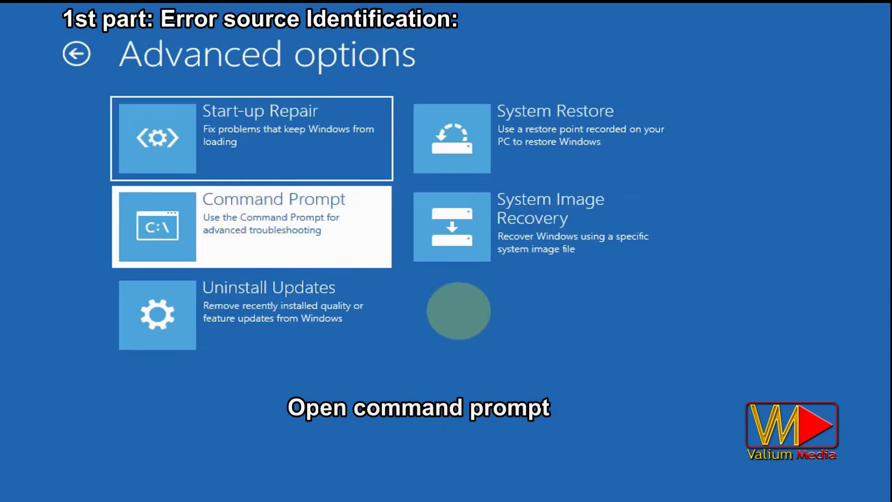
pyautogui.write('NOTEPAD D:\\WINDOWS\\SYSTEM32\\LOGFILES\\SRT')
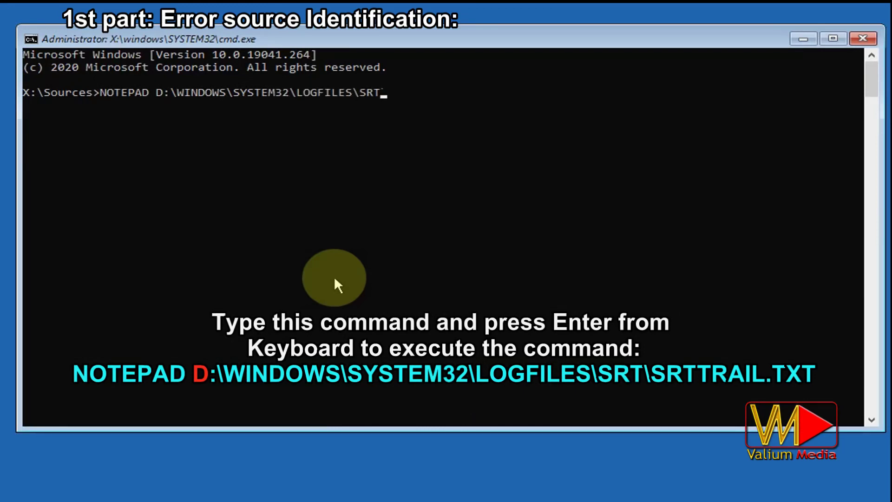
pyautogui.write('\\SRTTRAIL.TXT')
pyautogui.press('Return')
# - Examine the error codes of the tests performed in the Start-up Repair log
pyautogui.scroll(-8, 621, 417)
pyautogui.click(482, 276)
pyautogui.moveTo(482, 275); pyautogui.dragTo(504, 291)
pyautogui.doubleClick(474, 287)
pyautogui.doubleClick(473, 371)
pyautogui.doubleClick(473, 457)
pyautogui.scroll(-5, 465, 451)
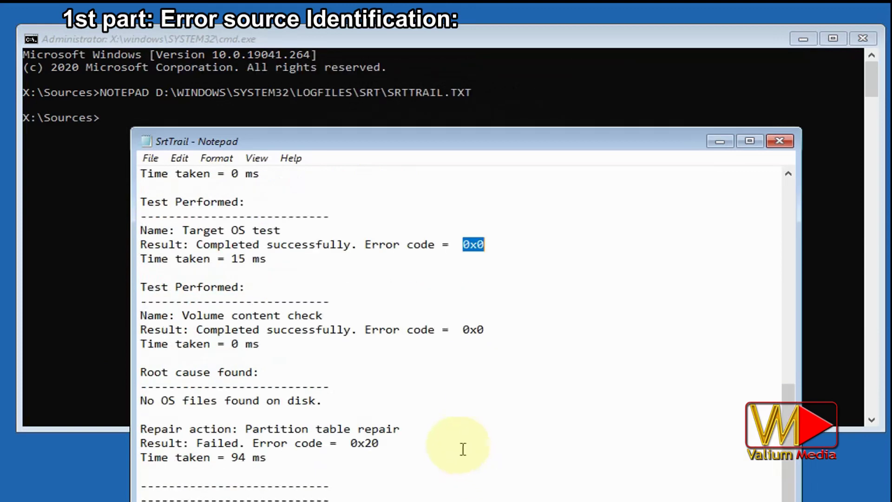
# - Read the root cause and the repair action near the end of the SrtTrail log
pyautogui.click(317, 402)
pyautogui.moveTo(279, 377); pyautogui.dragTo(120, 372)
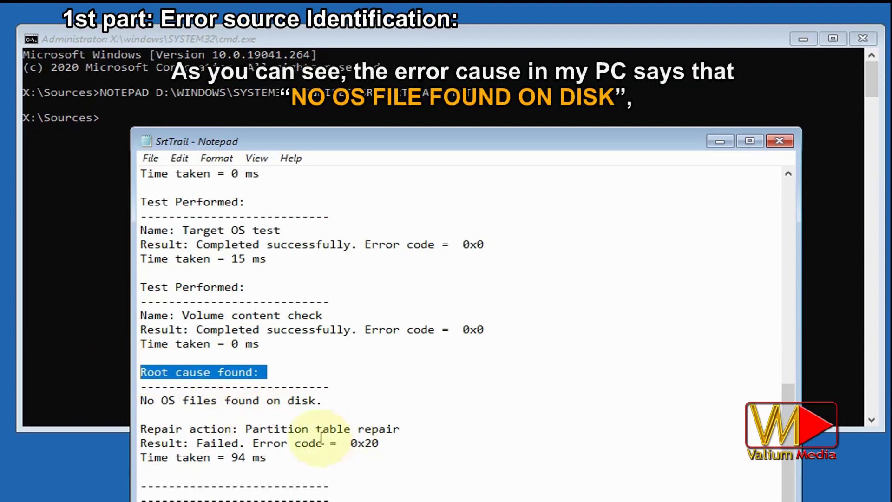
pyautogui.click(304, 444)
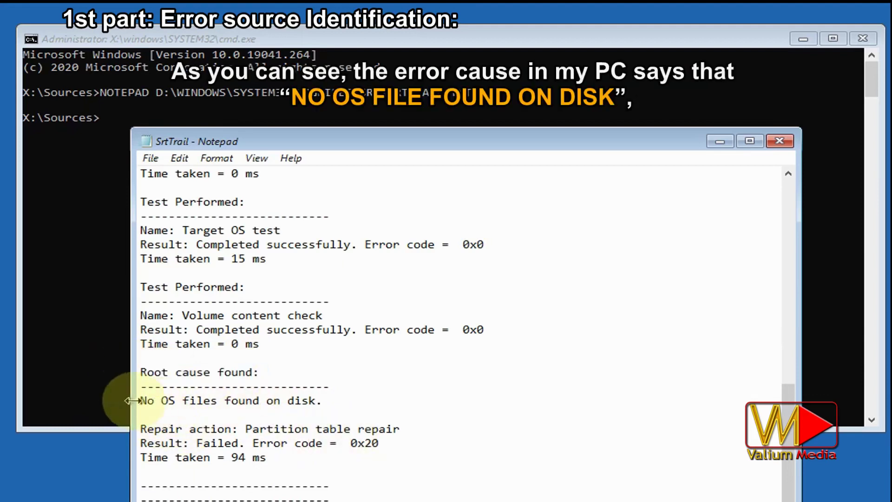
pyautogui.moveTo(140, 401); pyautogui.dragTo(323, 401)
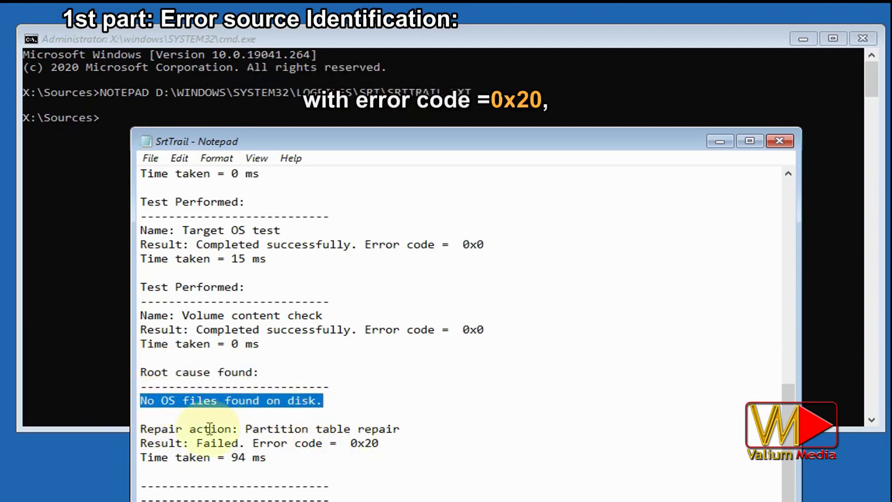
pyautogui.click(143, 415)
pyautogui.moveTo(146, 428); pyautogui.dragTo(405, 427)
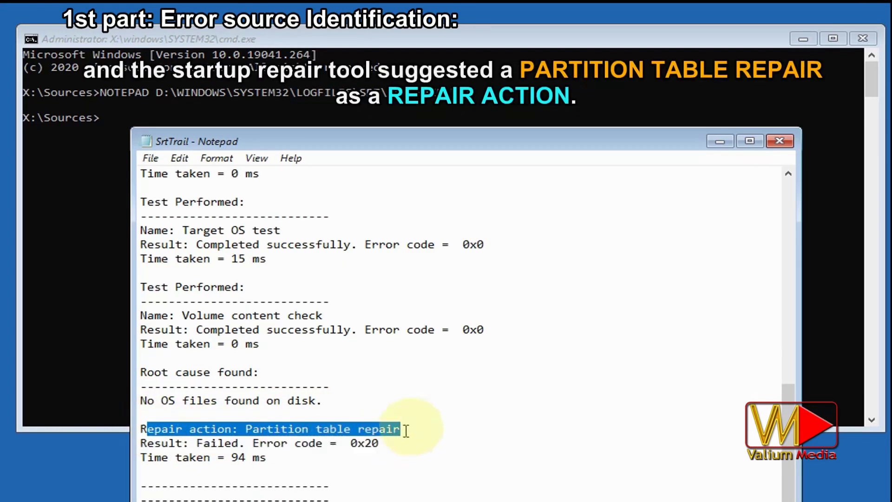
pyautogui.click(307, 428)
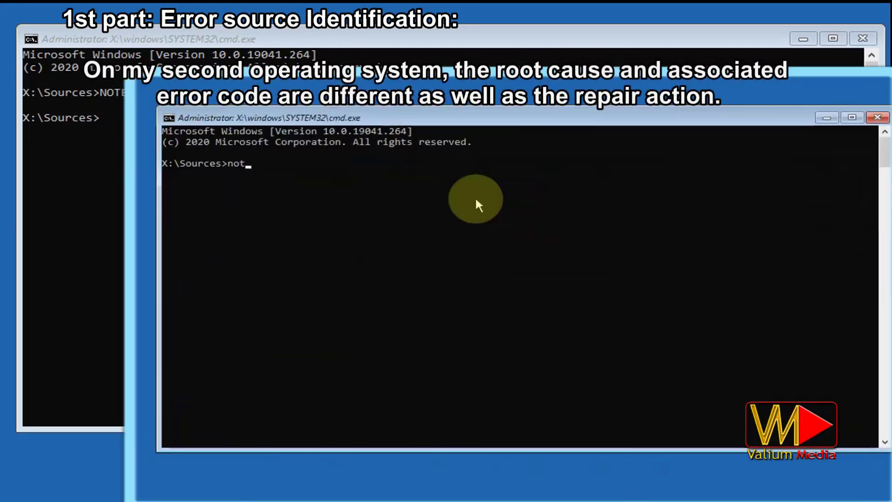
# - Launch Notepad on the second system and open the SrtTrail text file from the Srt log folder on Local Disk (D:)
pyautogui.press('Return')
pyautogui.hotkey('ctrl', 'o')
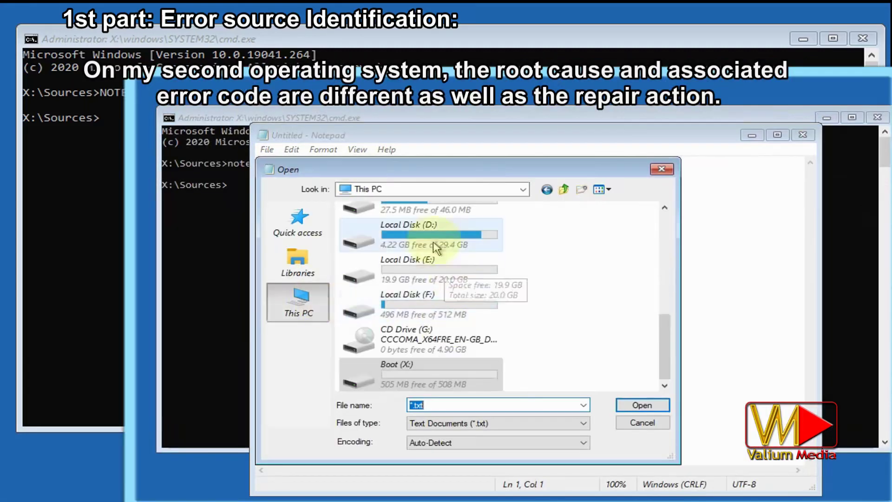
pyautogui.doubleClick(436, 247)
pyautogui.doubleClick(378, 339)
pyautogui.doubleClick(395, 339)
pyautogui.doubleClick(412, 339)
pyautogui.doubleClick(381, 312)
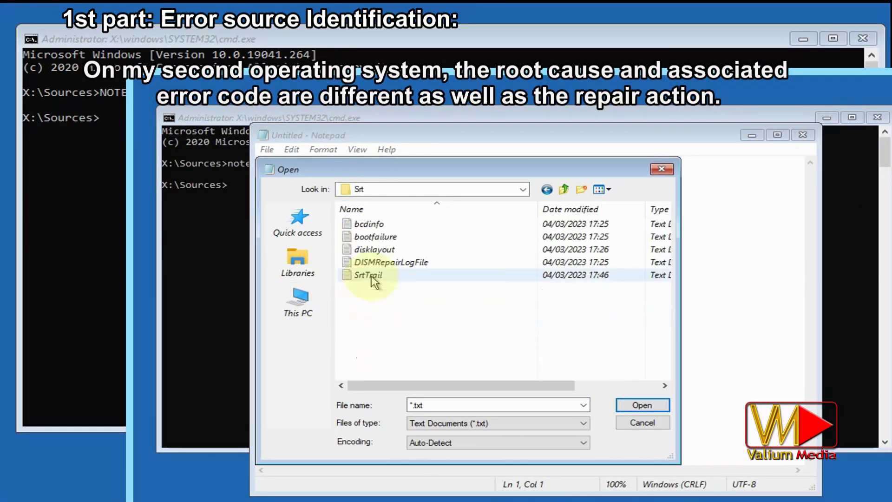
pyautogui.doubleClick(372, 276)
# - Review the end of the second system's repair log, and close the first system's SrtTrail log
pyautogui.scroll(-20, 490, 350)
pyautogui.moveTo(410, 407); pyautogui.dragTo(255, 304)
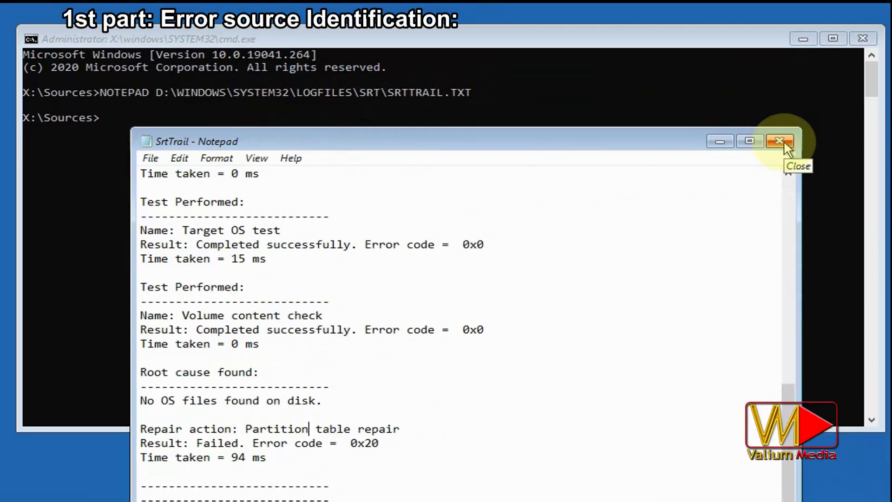
pyautogui.click(785, 140)
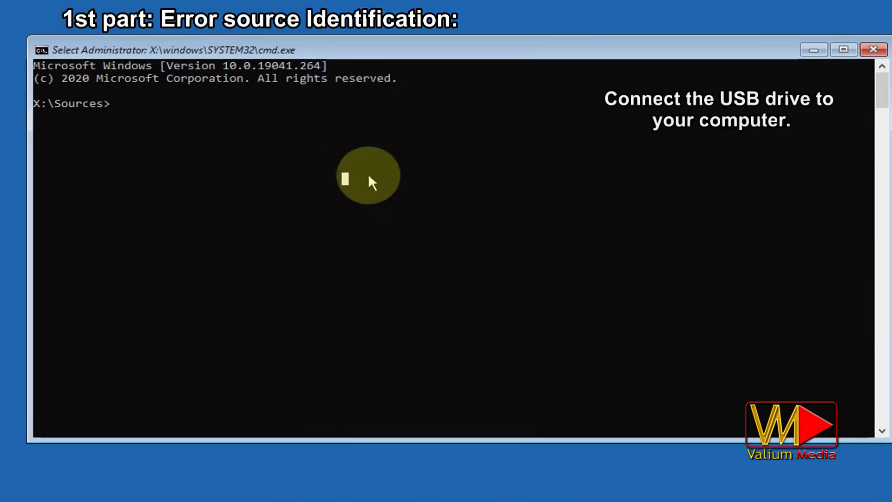
# - Launch Notepad from the command line and browse to the ValiumMediaTech (E:) USB drive in its Open dialog
pyautogui.write('NOTEPAD')
pyautogui.press('Return')
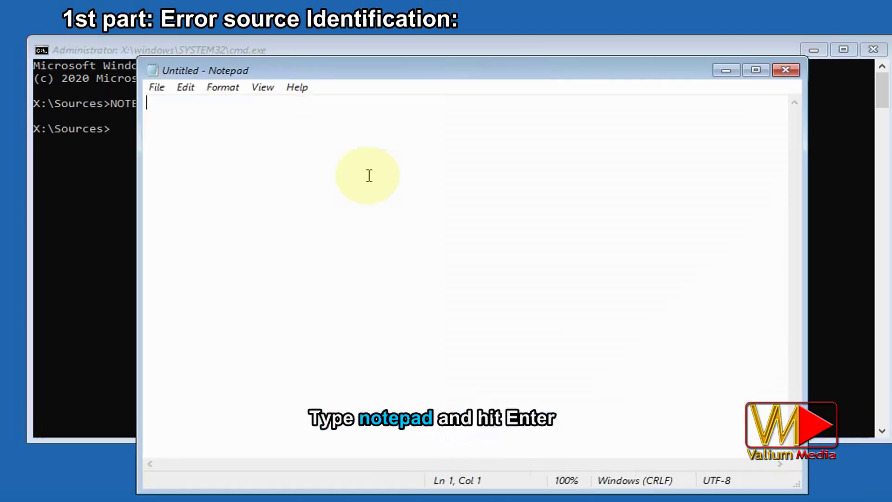
pyautogui.hotkey('ctrl', 'o')
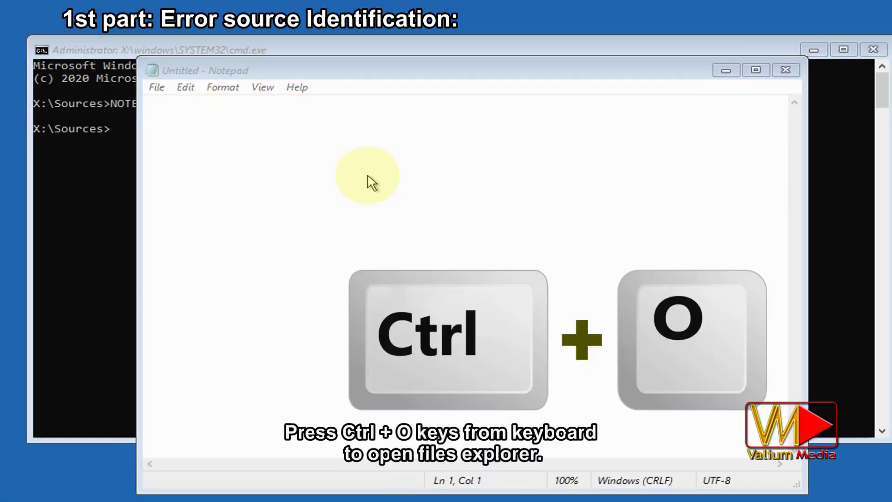
pyautogui.click(193, 265)
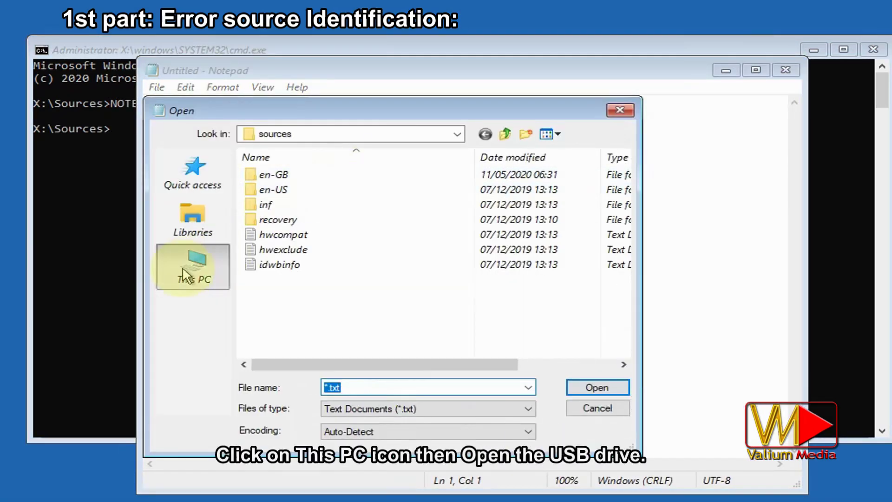
pyautogui.click(378, 223)
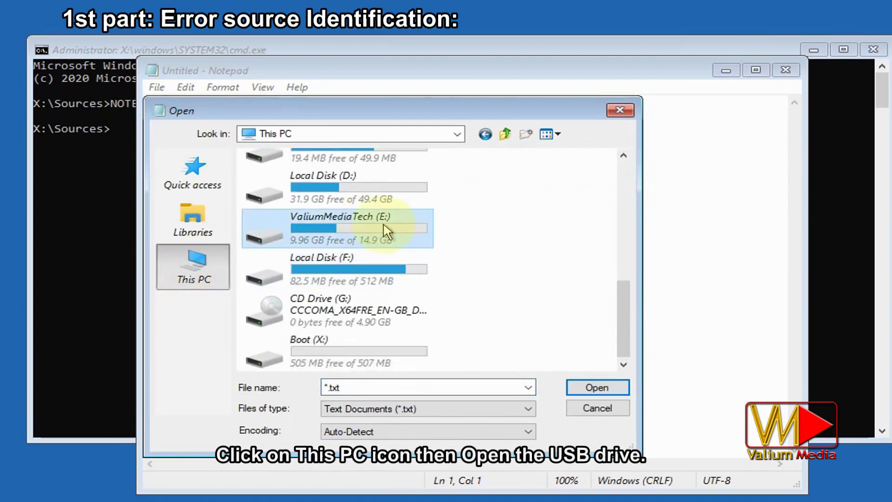
pyautogui.doubleClick(384, 230)
# - Show all file types on the USB drive and run BlueScreenView as administrator
pyautogui.click(526, 410)
pyautogui.click(354, 433)
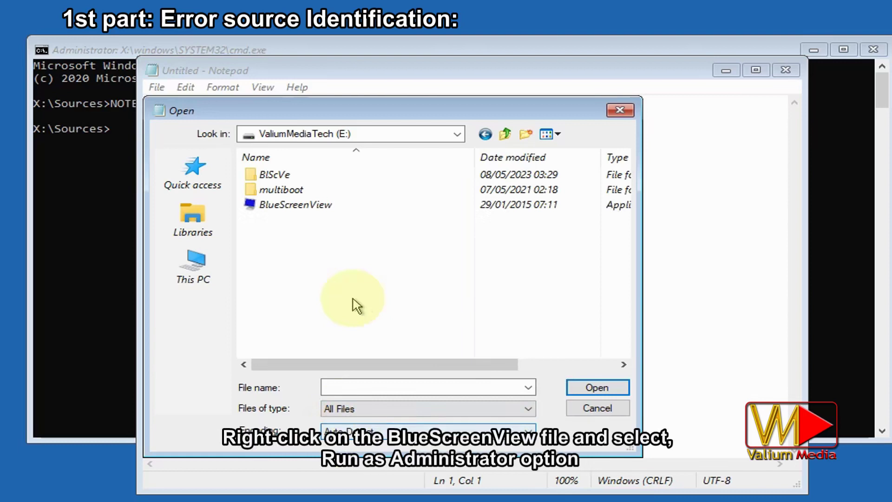
pyautogui.rightClick(311, 213)
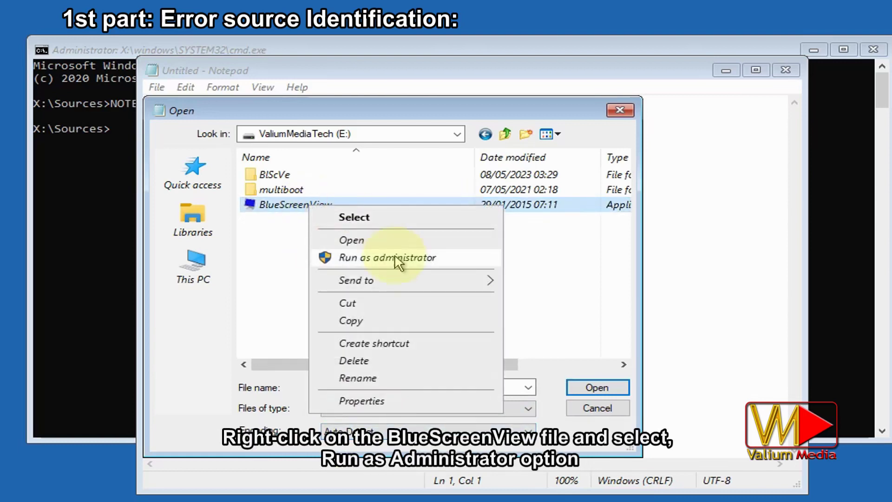
pyautogui.click(397, 259)
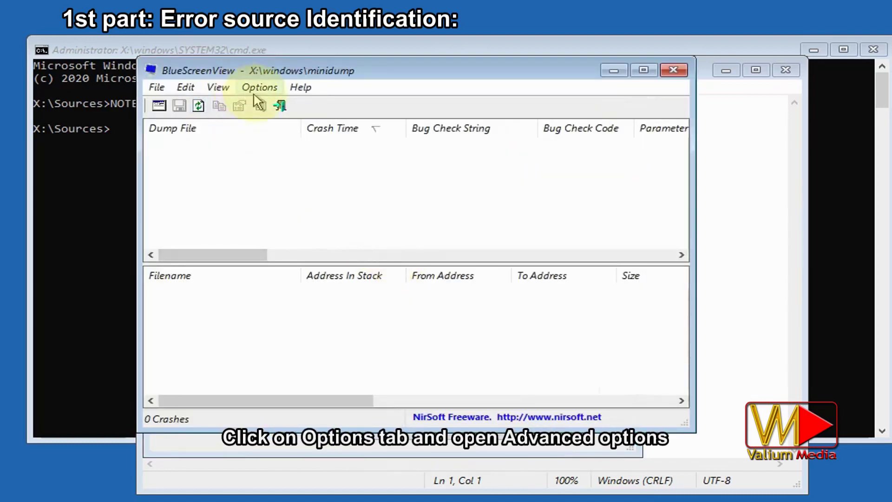
# - Set BlueScreenView's MiniDump folder to D:\windows\MiniDump in the advanced options and select the loaded crash dump
pyautogui.click(261, 87)
pyautogui.click(312, 179)
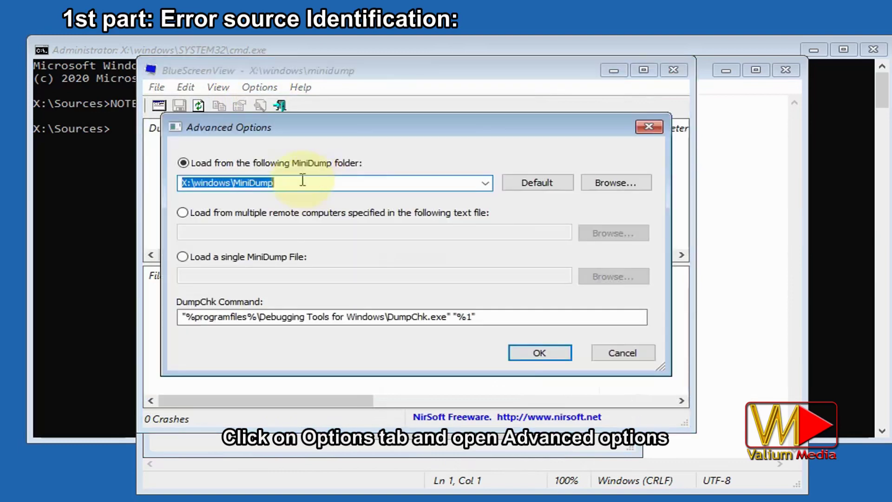
pyautogui.moveTo(181, 185); pyautogui.dragTo(190, 186)
pyautogui.press('BackSpace')
pyautogui.write('D')
pyautogui.click(539, 355)
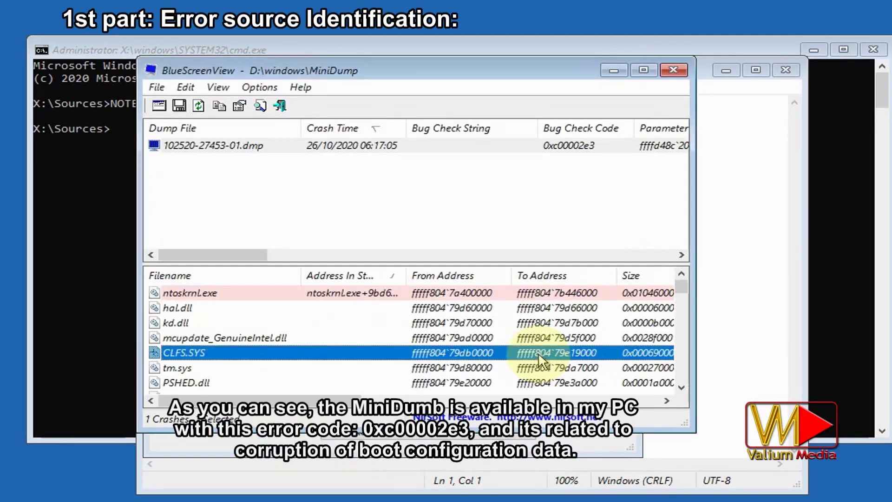
pyautogui.click(238, 146)
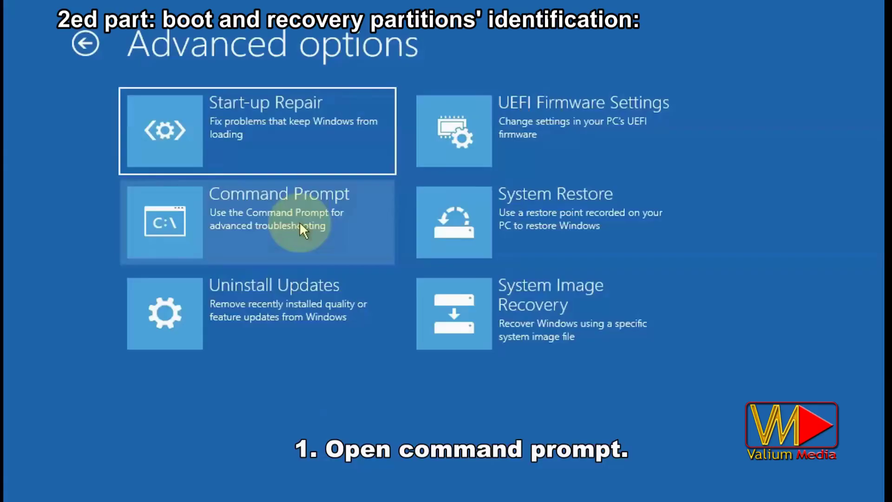
# - Open Command Prompt from the advanced recovery options, start diskpart and list the disks to check for a GPT mark
pyautogui.click(299, 225)
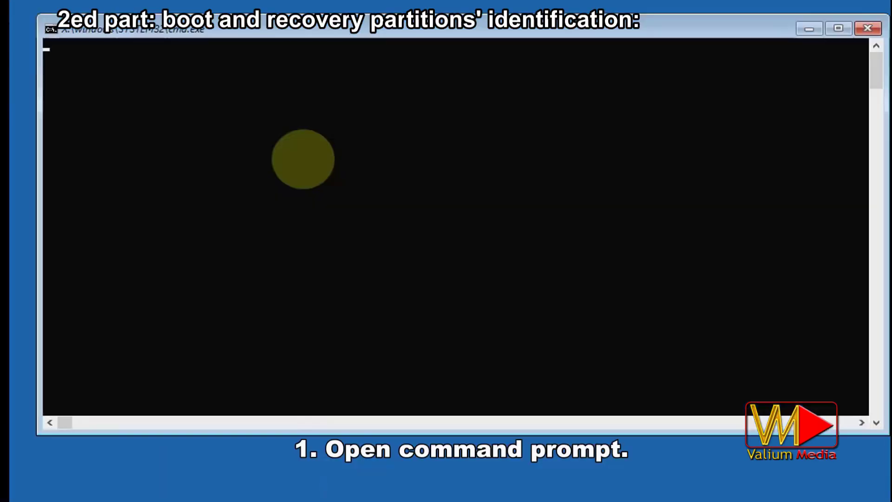
pyautogui.write('diskpart')
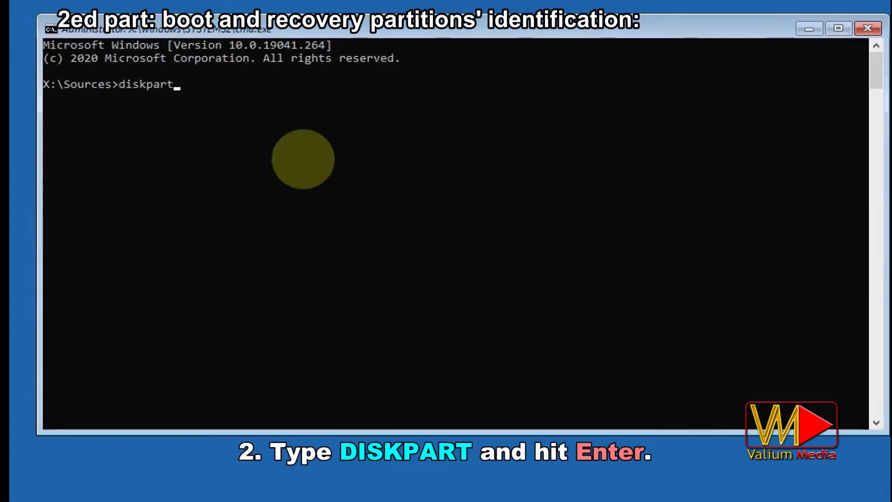
pyautogui.press('Return')
pyautogui.write('list disk')
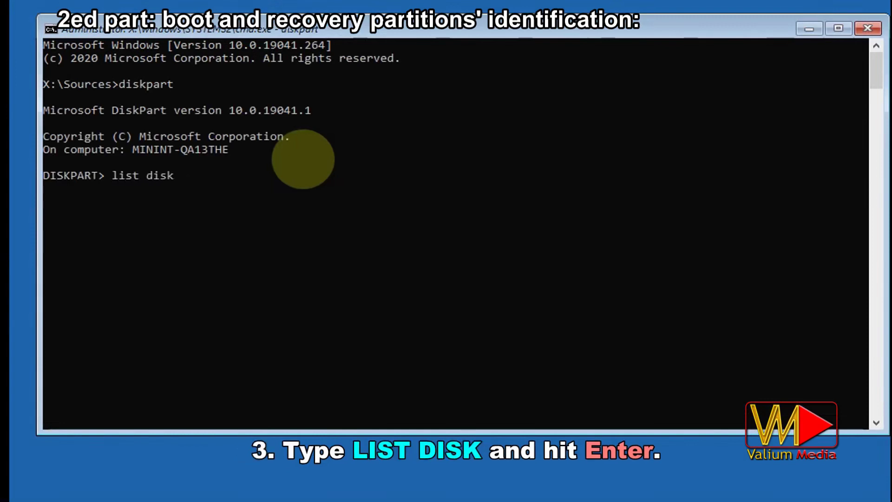
pyautogui.press('Return')
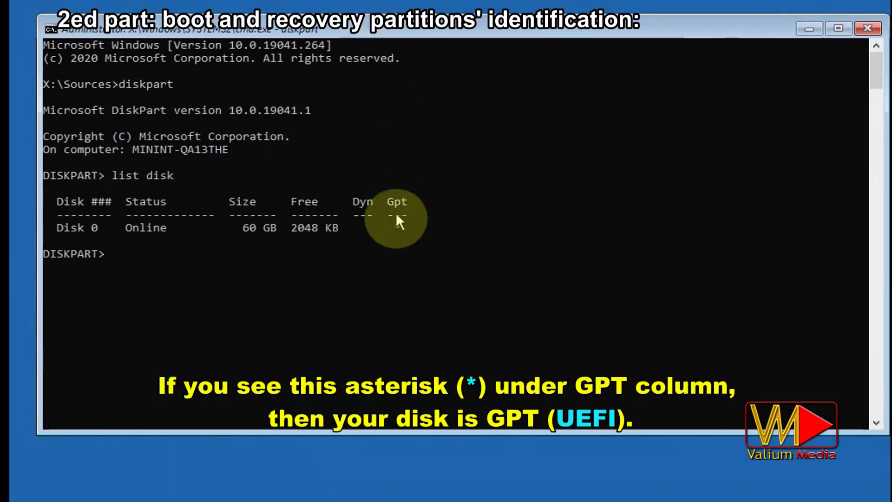
pyautogui.click(397, 226)
pyautogui.click(280, 240)
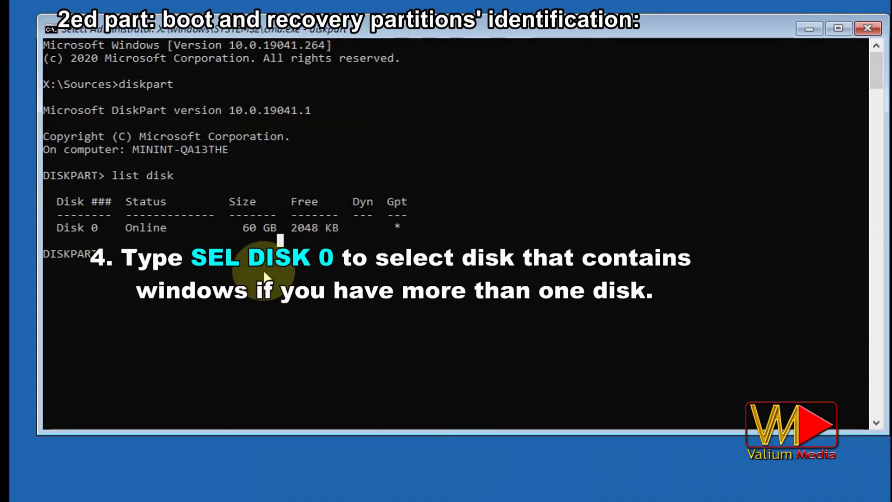
# - Select volume 0 in diskpart and list all available volumes
pyautogui.write('sel')
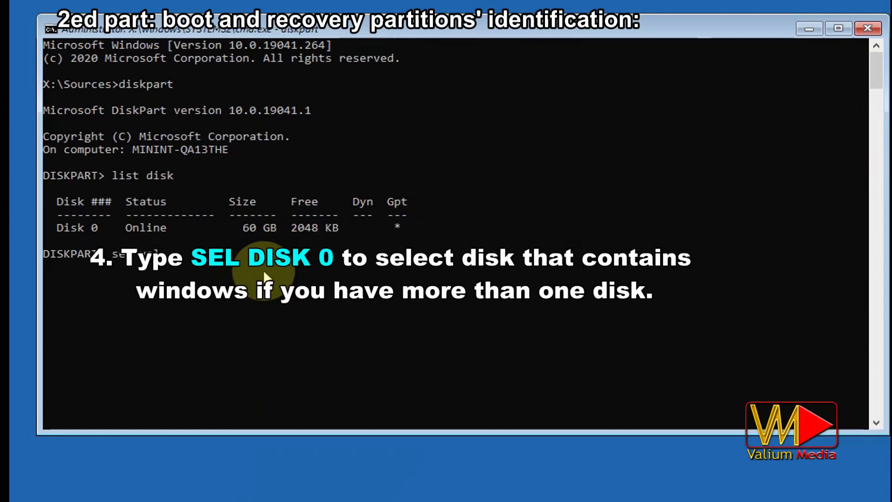
pyautogui.write(' vol 0')
pyautogui.press('Return')
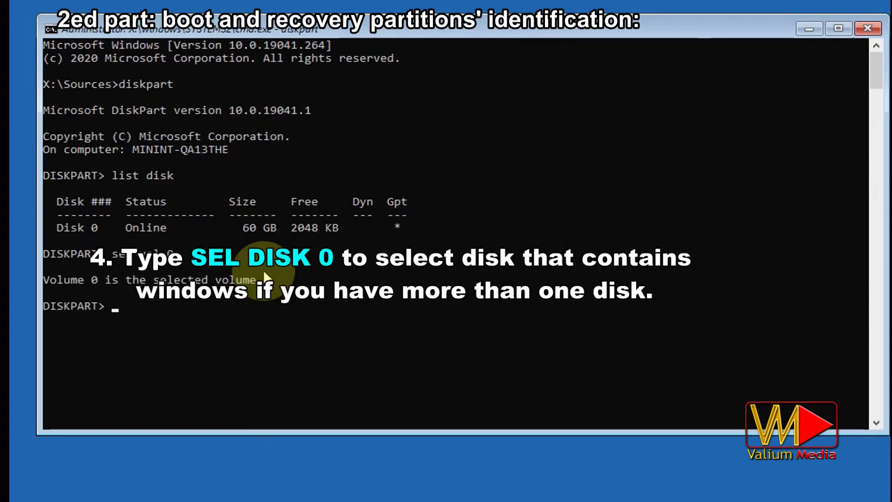
pyautogui.write('list vol')
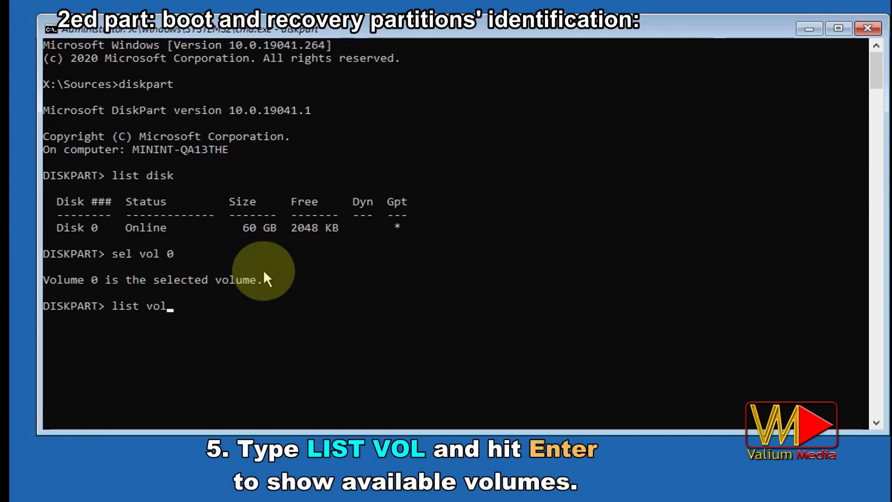
pyautogui.press('Return')
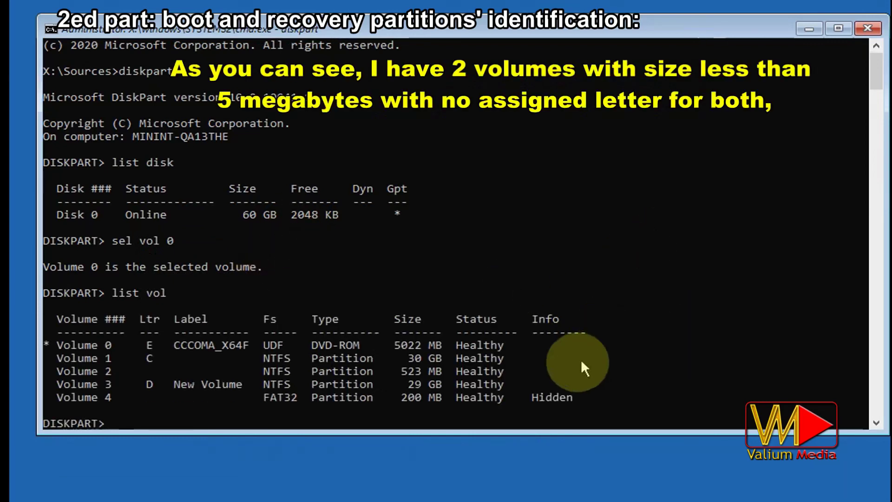
# - Examine the volume list entries for the small partitions without drive letters, Volume 2 and Volume 4
pyautogui.click(572, 398)
pyautogui.moveTo(568, 398); pyautogui.dragTo(77, 399)
pyautogui.moveTo(499, 371)
pyautogui.mouseDown()
pyautogui.moveTo(351, 383)
pyautogui.moveTo(116, 354)
pyautogui.moveTo(52, 381)
pyautogui.mouseUp()
pyautogui.click(665, 235)
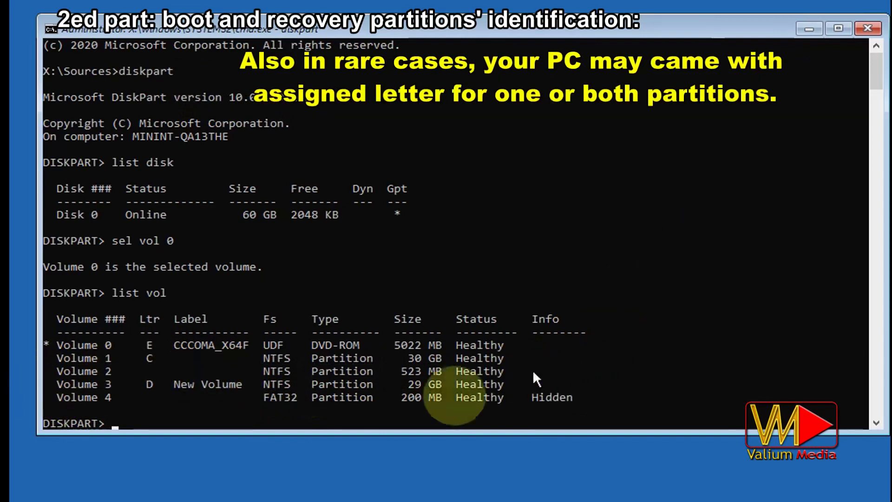
pyautogui.moveTo(576, 398)
pyautogui.mouseDown()
pyautogui.moveTo(440, 408)
pyautogui.moveTo(363, 394)
pyautogui.moveTo(140, 424)
pyautogui.moveTo(57, 398)
pyautogui.mouseUp()
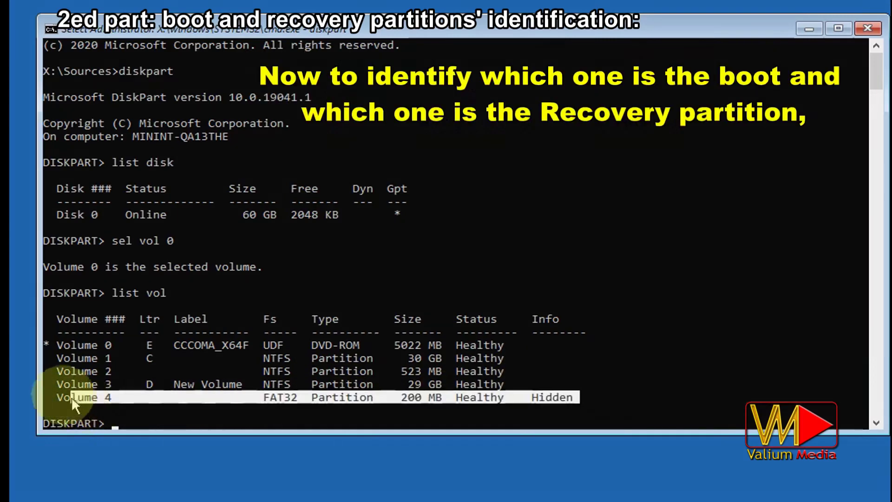
pyautogui.moveTo(506, 372)
pyautogui.mouseDown()
pyautogui.moveTo(332, 384)
pyautogui.moveTo(178, 356)
pyautogui.moveTo(70, 363)
pyautogui.moveTo(52, 381)
pyautogui.moveTo(85, 376)
pyautogui.mouseUp()
pyautogui.click(170, 398)
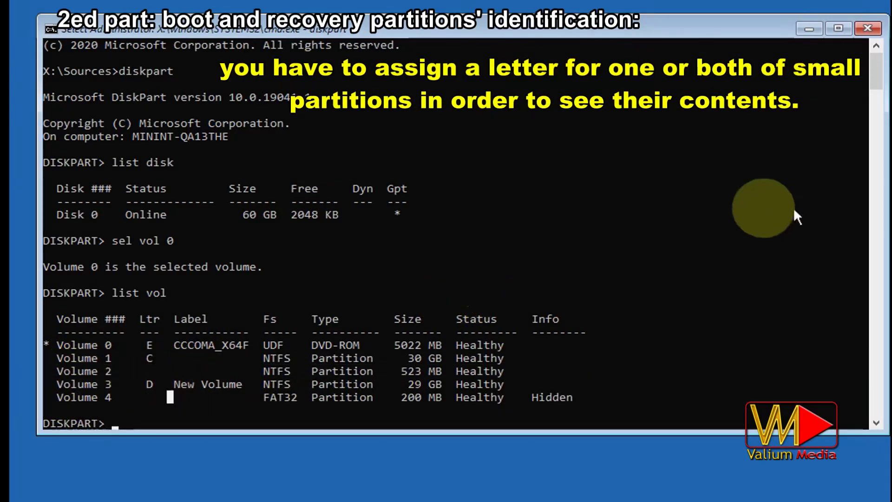
# - Select volume 2 in diskpart and assign it the drive letter V
pyautogui.write('sel')
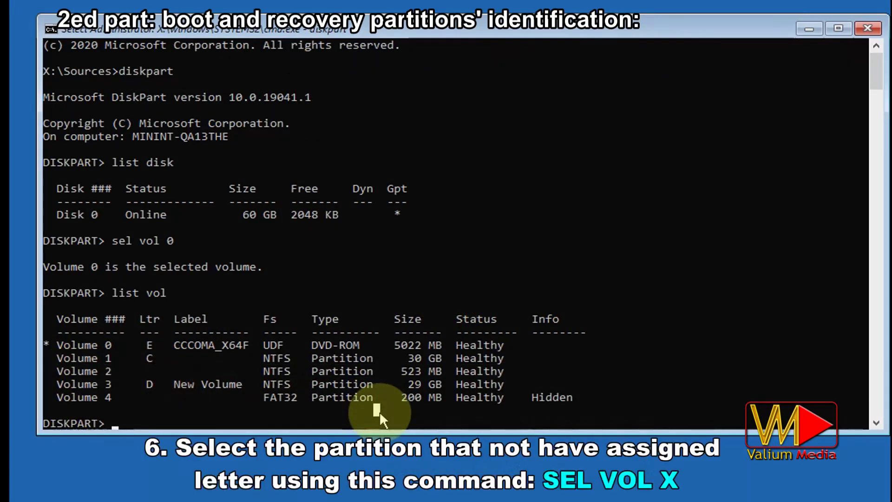
pyautogui.write(' vol')
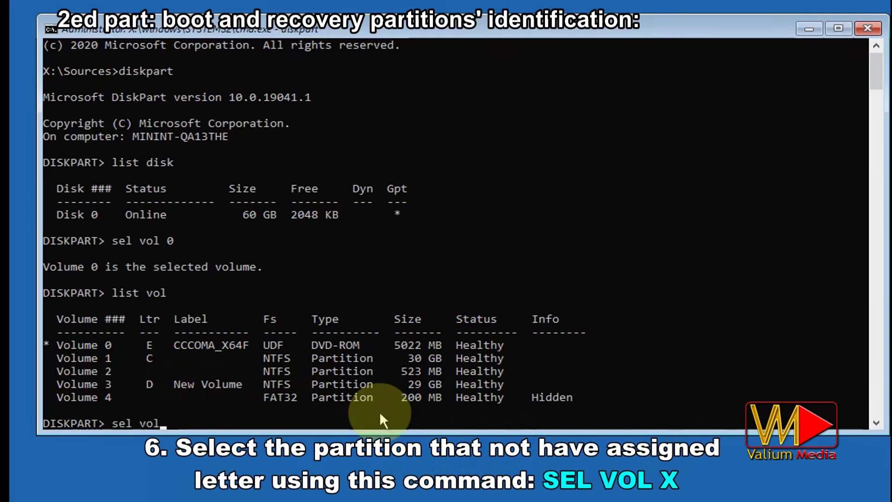
pyautogui.write(' 2')
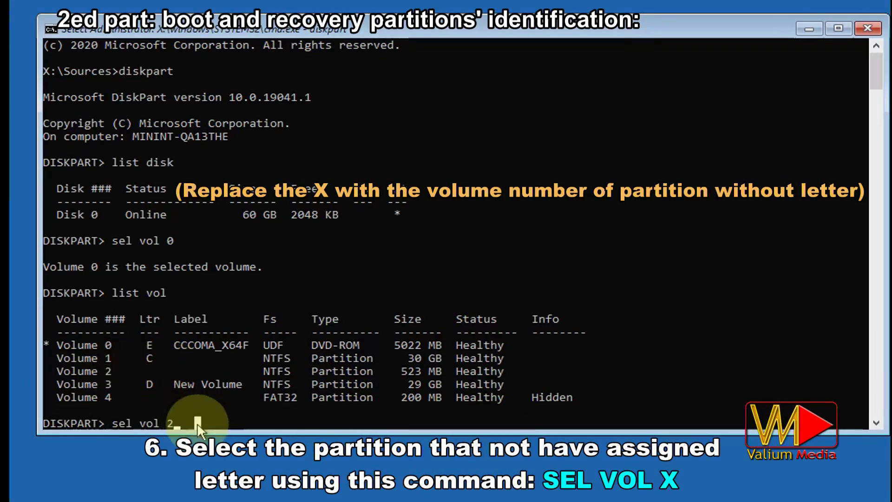
pyautogui.press('Return')
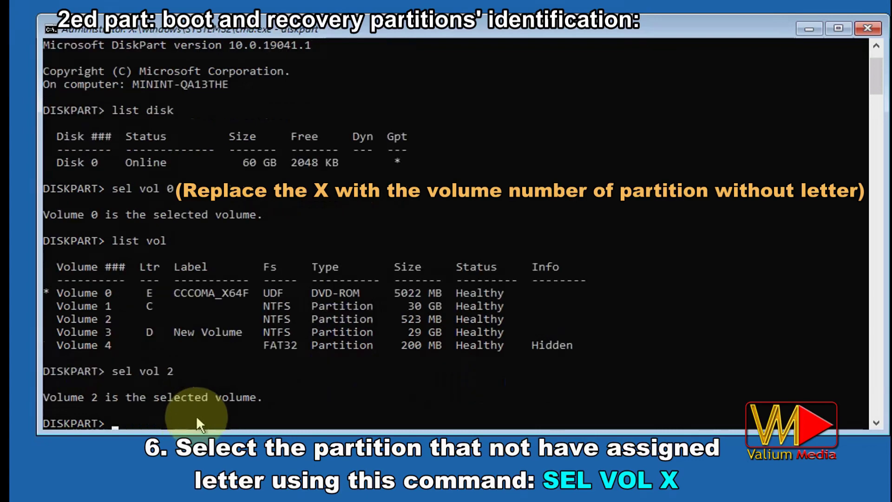
pyautogui.write('assign')
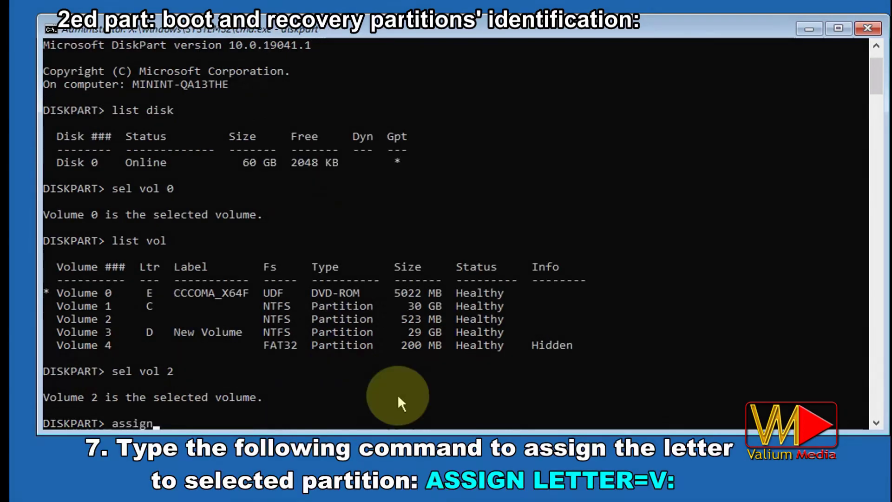
pyautogui.write(' letter')
pyautogui.write('=v:')
pyautogui.press('Return')
# - Select volume 4 in diskpart and assign it the drive letter M
pyautogui.write('sel vol')
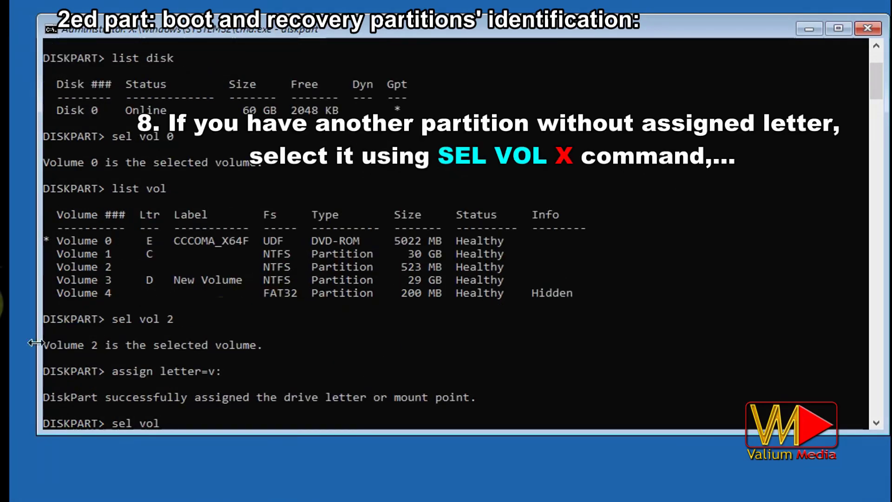
pyautogui.moveTo(56, 292); pyautogui.dragTo(501, 293)
pyautogui.click(278, 415)
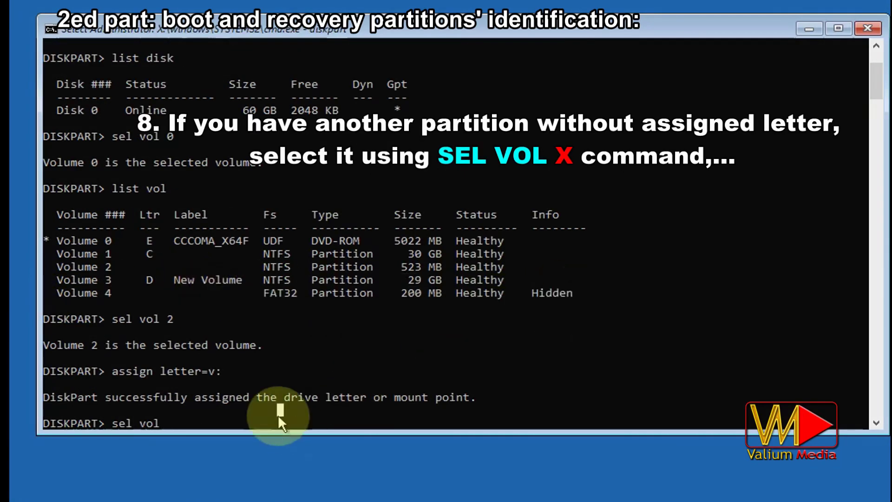
pyautogui.write('4')
pyautogui.press('Return')
pyautogui.write('a')
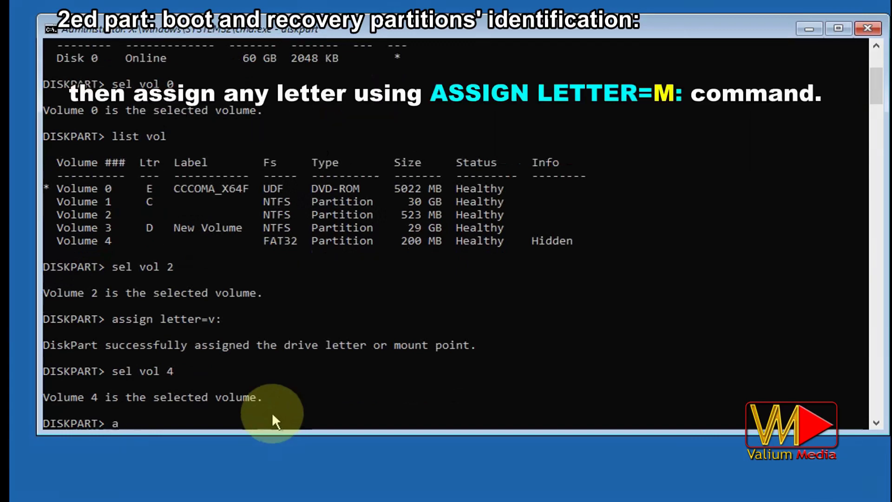
pyautogui.write('ssign letter=m')
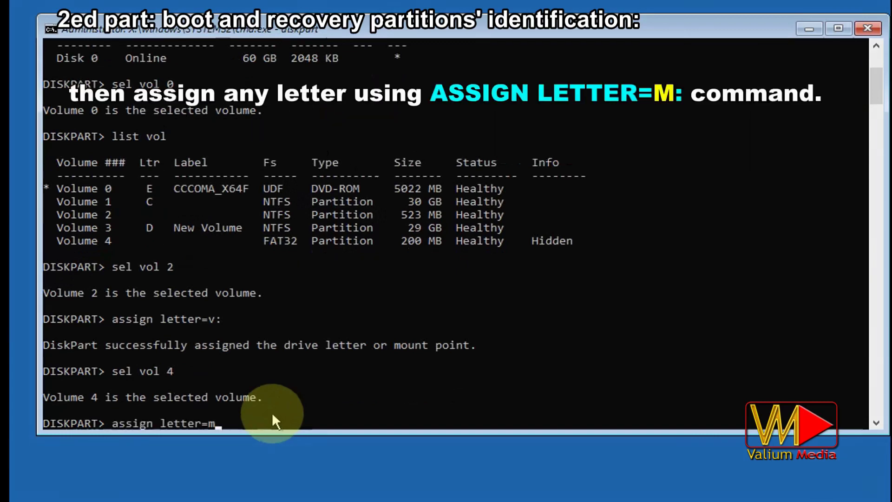
pyautogui.press('Return')
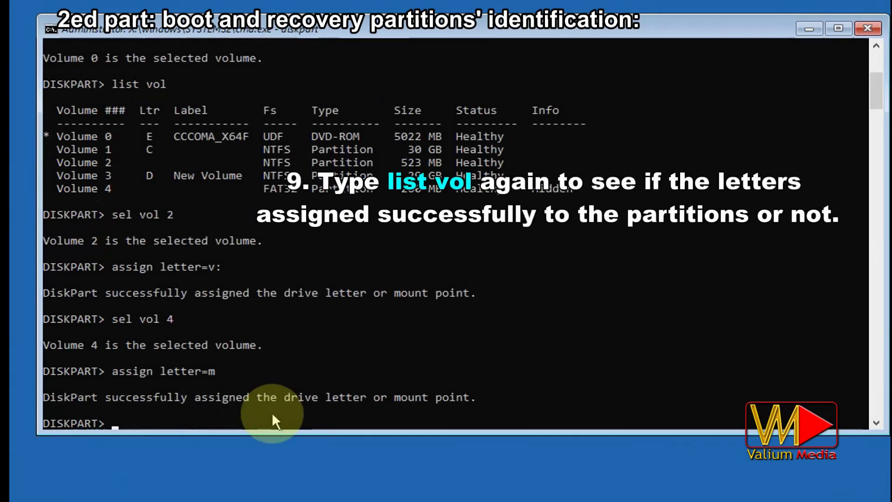
# - List the volumes again to check the assigned letters, then exit diskpart
pyautogui.write('list vol')
pyautogui.press('Return')
pyautogui.write('exit')
pyautogui.press('Return')
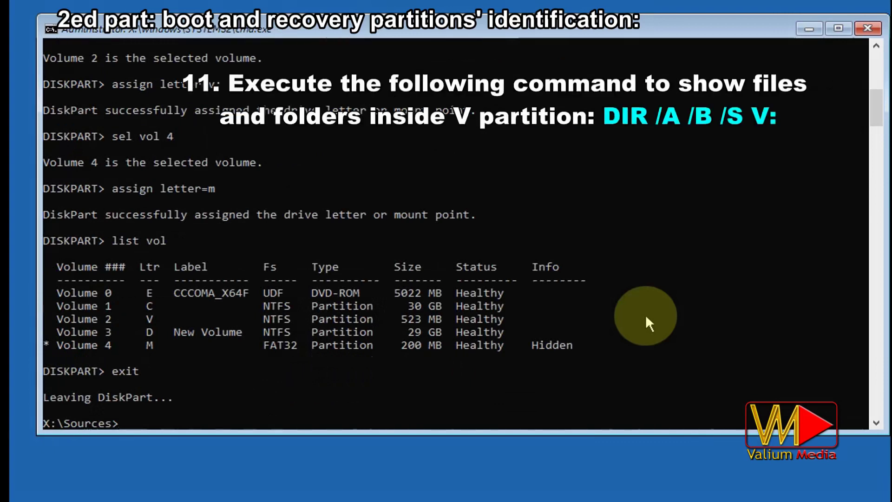
# - List everything on V: with dir /a /b /s and check it for the WindowsRE folder and Winre.wim file
pyautogui.write('dir /a /b /s v:')
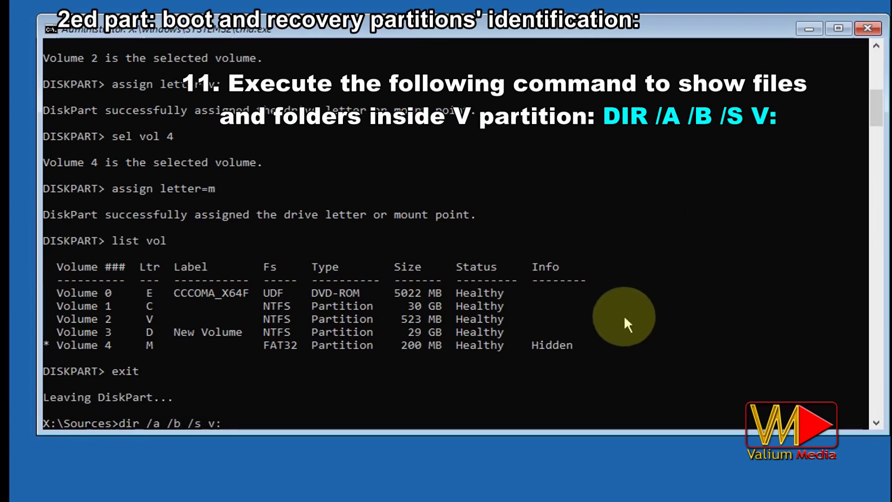
pyautogui.press('Return')
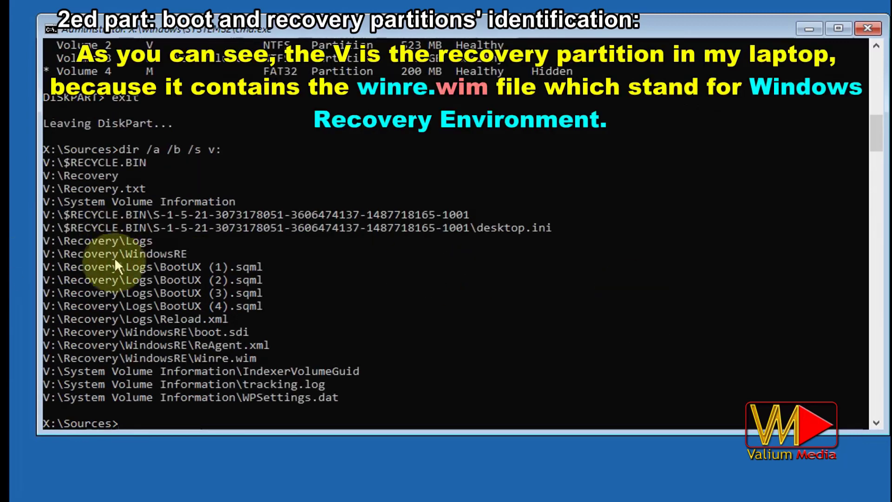
pyautogui.scroll(1, 236, 175)
pyautogui.moveTo(193, 293); pyautogui.dragTo(18, 289)
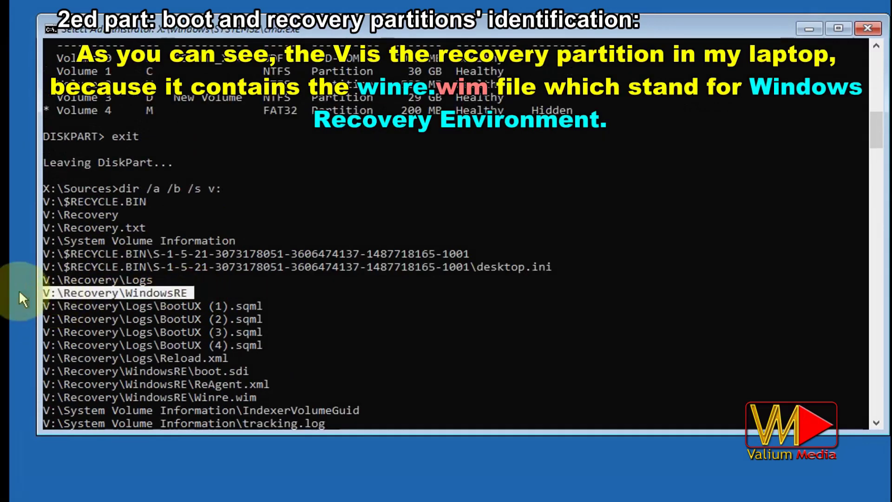
pyautogui.moveTo(261, 398); pyautogui.dragTo(199, 400)
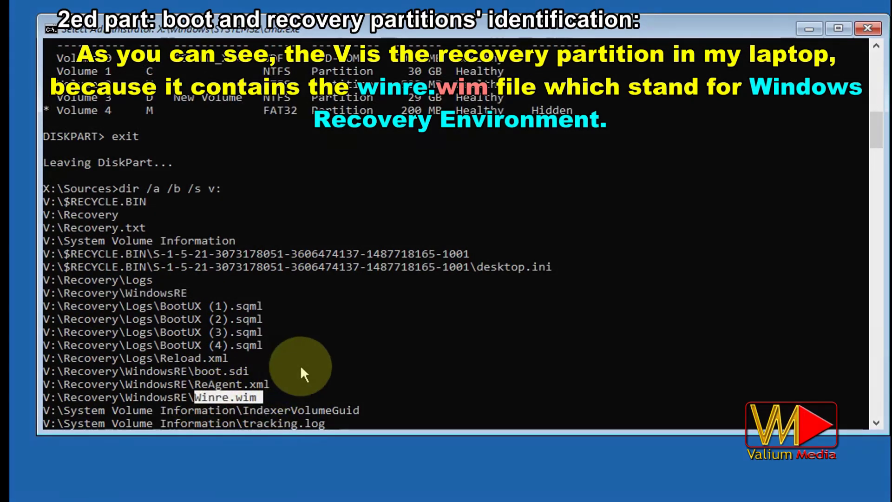
# - Reuse the copied directory command as dir /a /b /s m: and look through the M: listing for BCD files
pyautogui.moveTo(124, 187); pyautogui.dragTo(219, 186)
pyautogui.hotkey('ctrl', 'c')
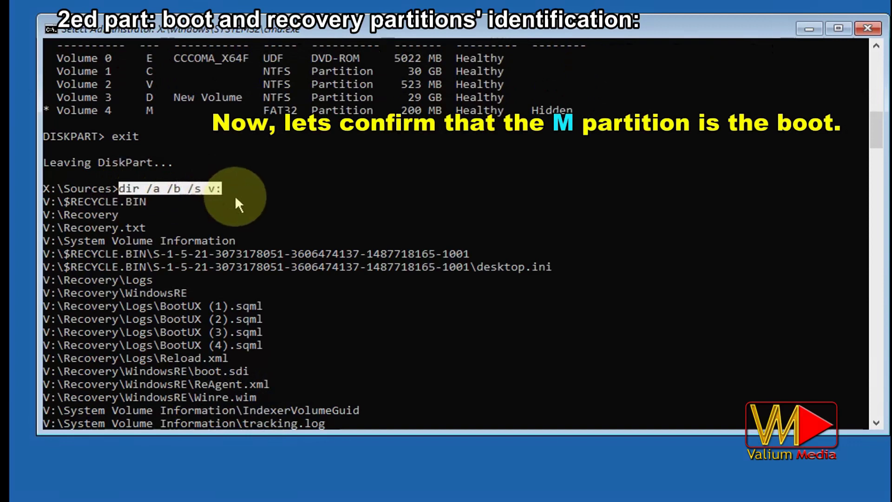
pyautogui.rightClick(235, 195)
pyautogui.rightClick(302, 224)
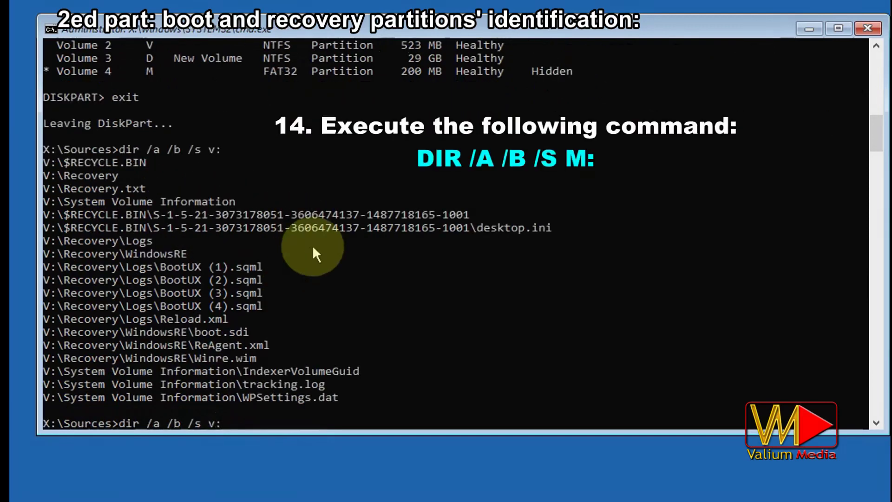
pyautogui.write('m')
pyautogui.press('End')
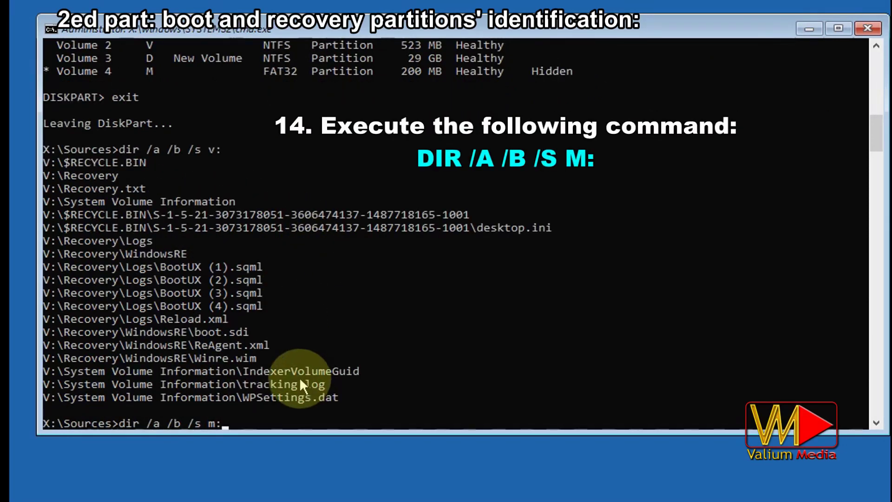
pyautogui.press('Return')
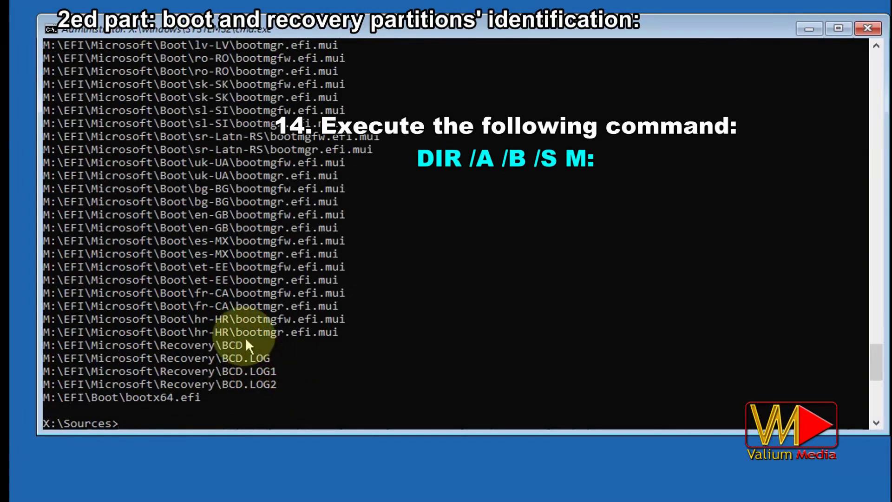
pyautogui.scroll(20, 247, 348)
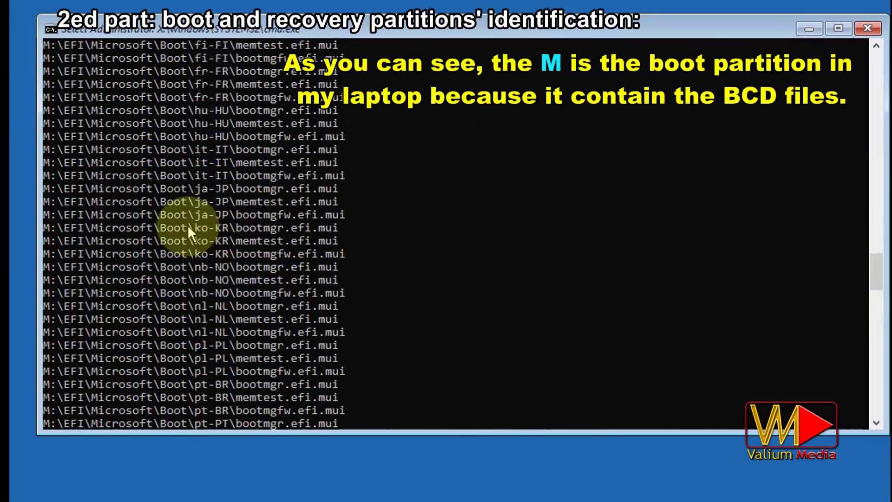
pyautogui.scroll(20, 180, 227)
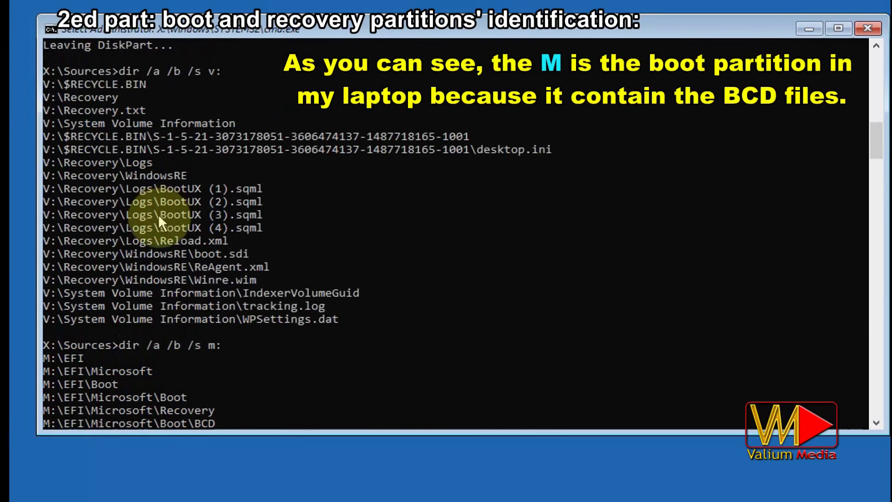
pyautogui.scroll(-2, 148, 328)
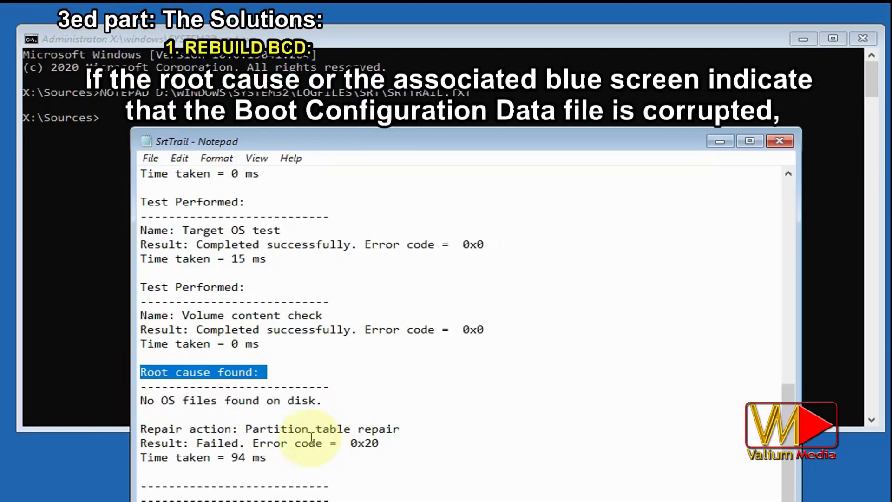
# - Examine the root cause and repair action entries in the SrtTrail log
pyautogui.click(309, 443)
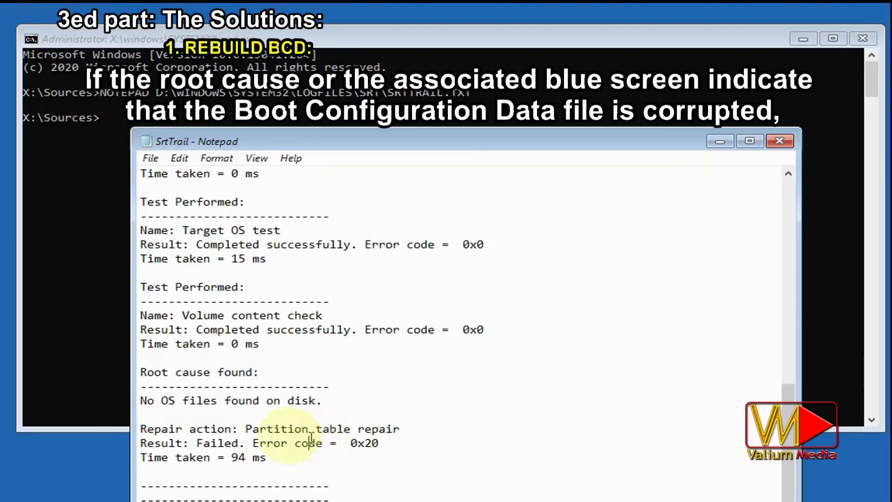
pyautogui.moveTo(140, 401); pyautogui.dragTo(322, 401)
pyautogui.click(210, 428)
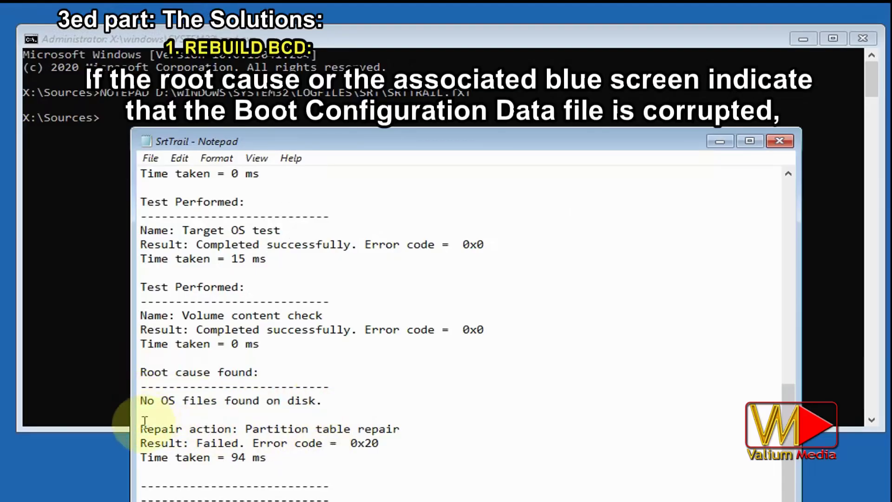
pyautogui.moveTo(147, 428); pyautogui.dragTo(401, 429)
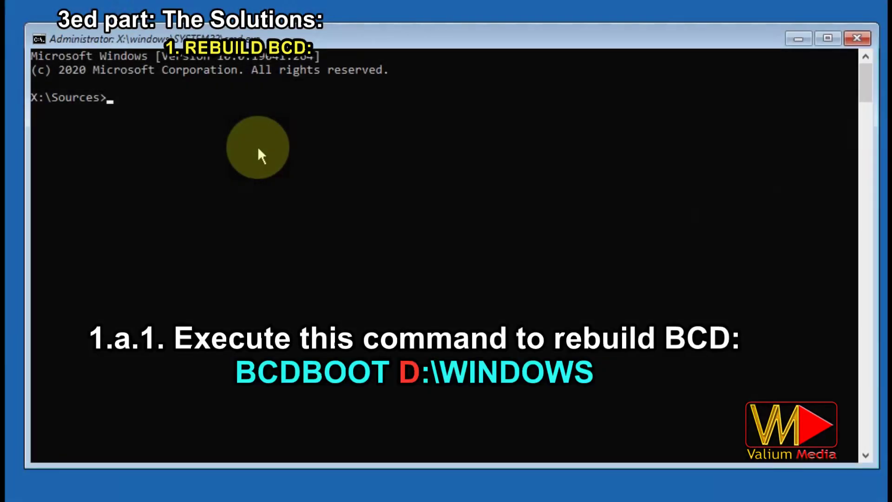
# - Rebuild the boot files with BCDBOOT D:\WINDOWS, close Command Prompt and continue to Windows 10
pyautogui.write('BCDBOOT D:\\WINDOWS')
pyautogui.press('Return')
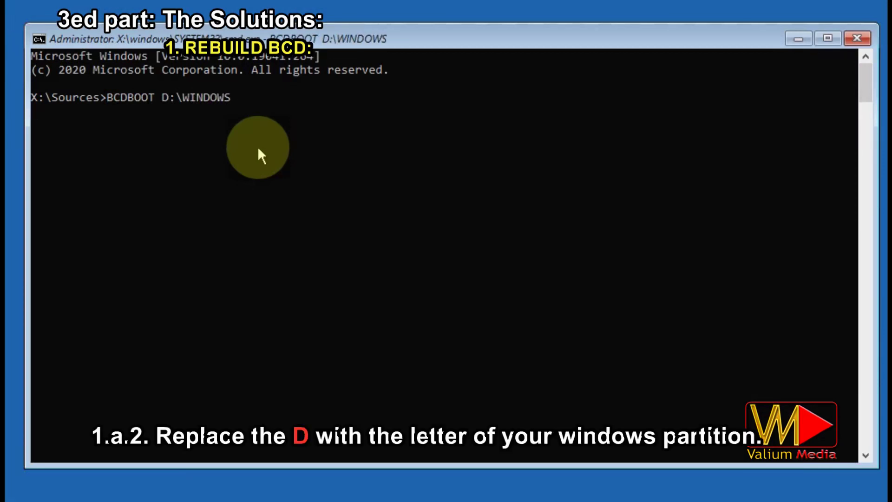
pyautogui.click(857, 38)
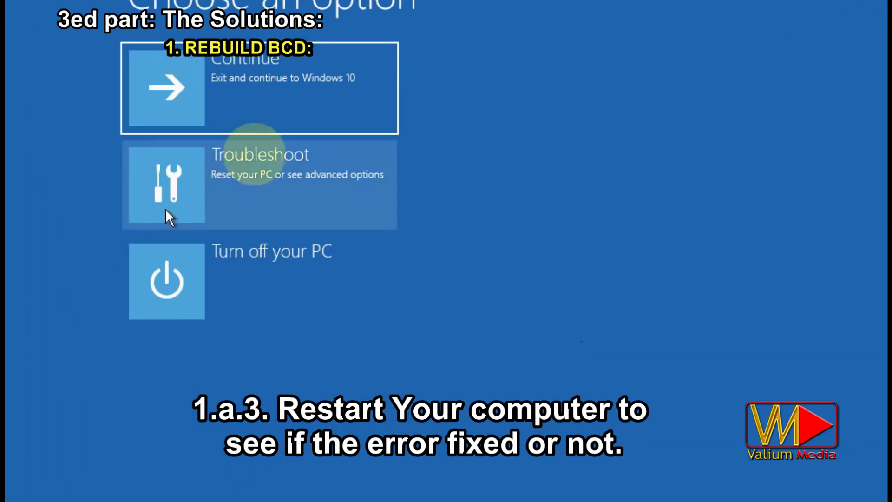
pyautogui.click(367, 100)
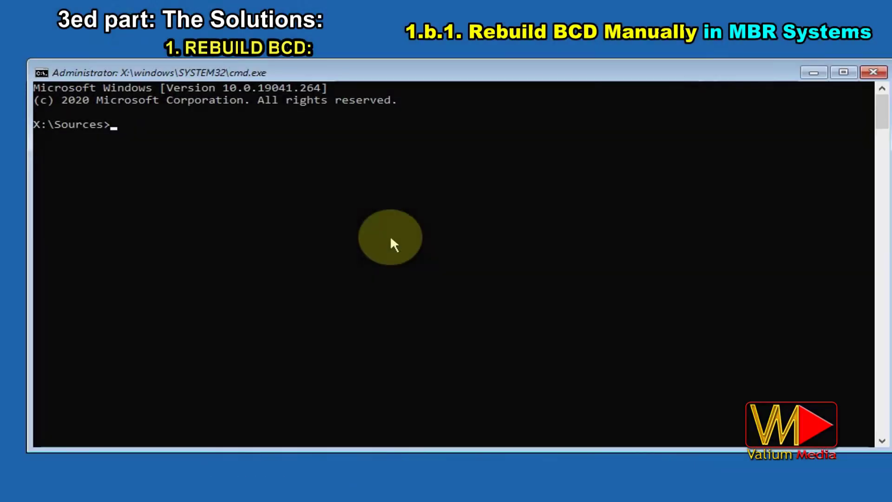
# - Run bootrec /rebuildbcd and back up the BCD store with bcdedit /export c:\bcdbackup
pyautogui.write('boo')
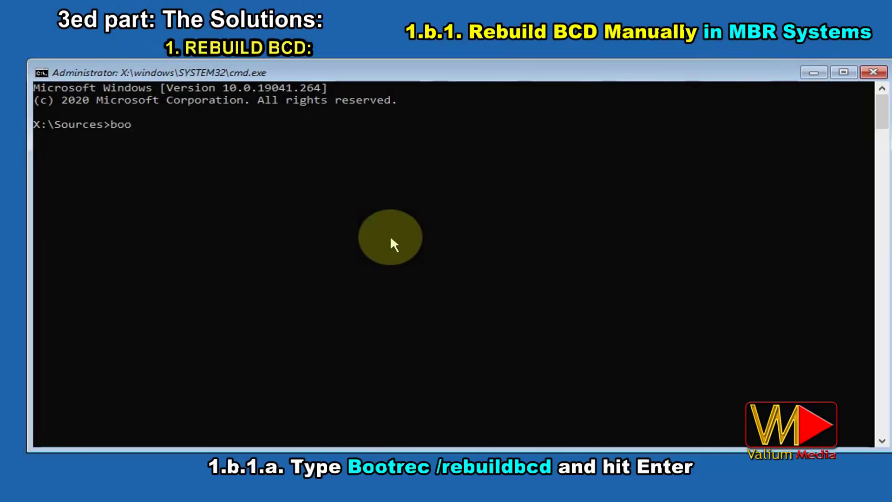
pyautogui.write('trec /rebuildbcd')
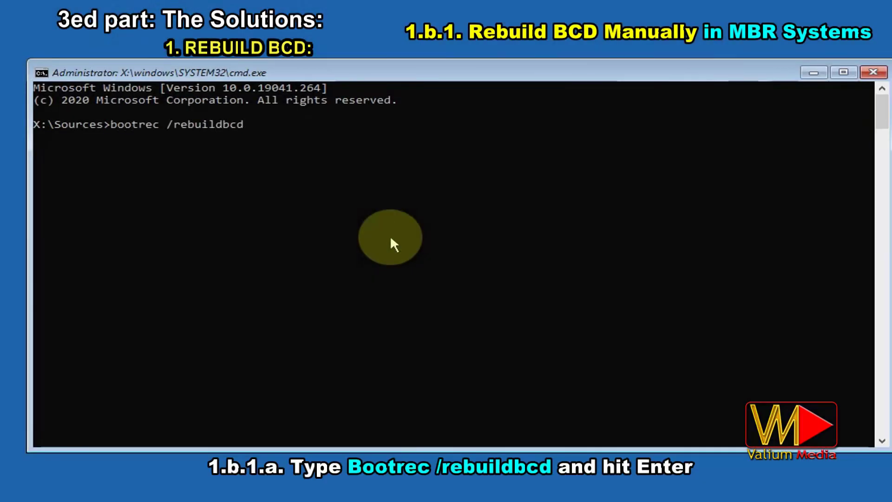
pyautogui.press('Return')
pyautogui.write('bcdedit /')
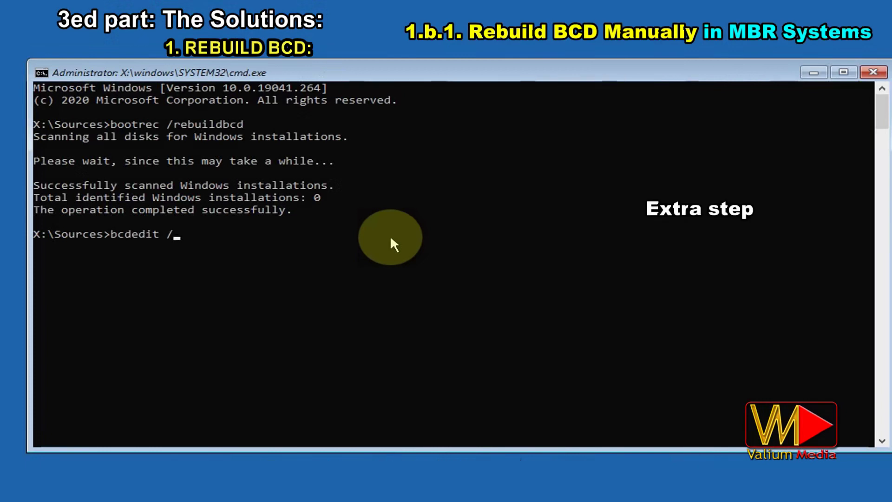
pyautogui.write('export c:\\bcdbackup')
pyautogui.press('Return')
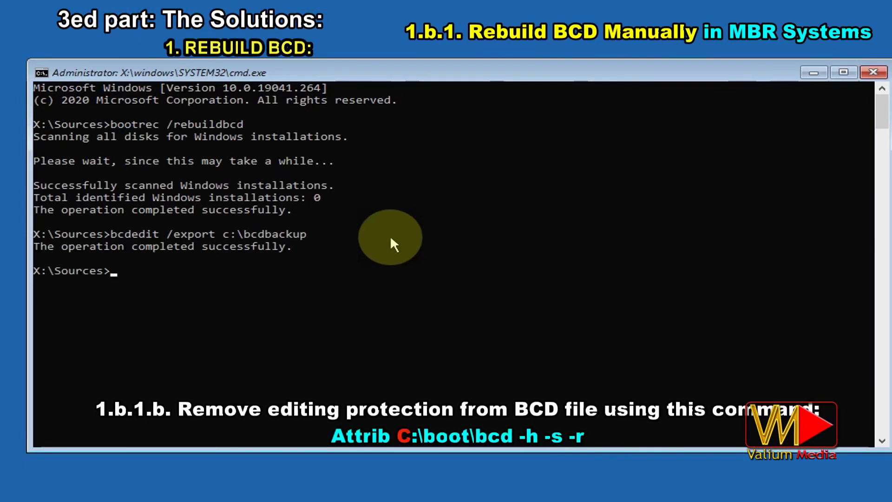
# - Remove the hidden, system and read-only attributes from c:\boot\bcd using attrib with -h -s -r
pyautogui.write('attrib c:\\boot')
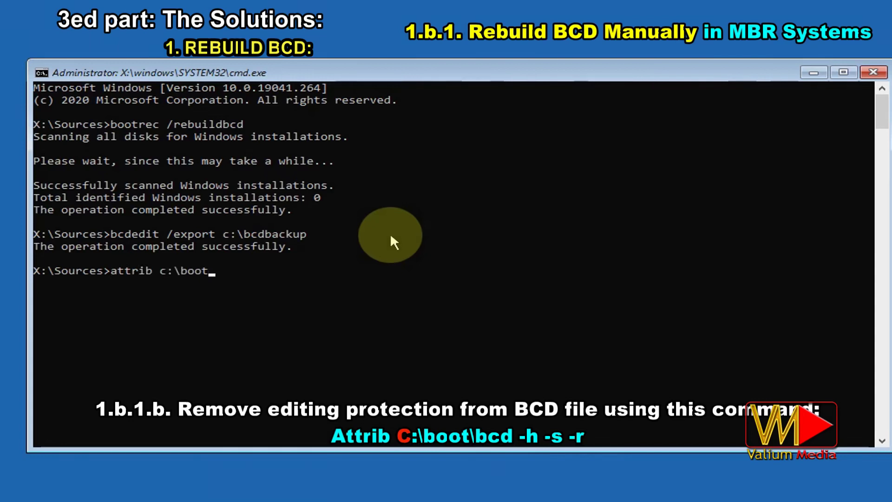
pyautogui.write('\\bcd -h -s -r')
pyautogui.press('Return')
# - Rename c:\boot\bcd to bcd.old with the ren command, reusing the path copied from the attrib line
pyautogui.write('ren')
pyautogui.moveTo(160, 271); pyautogui.dragTo(233, 273)
pyautogui.hotkey('ctrl', 'c')
pyautogui.rightClick(232, 269)
pyautogui.rightClick(226, 266)
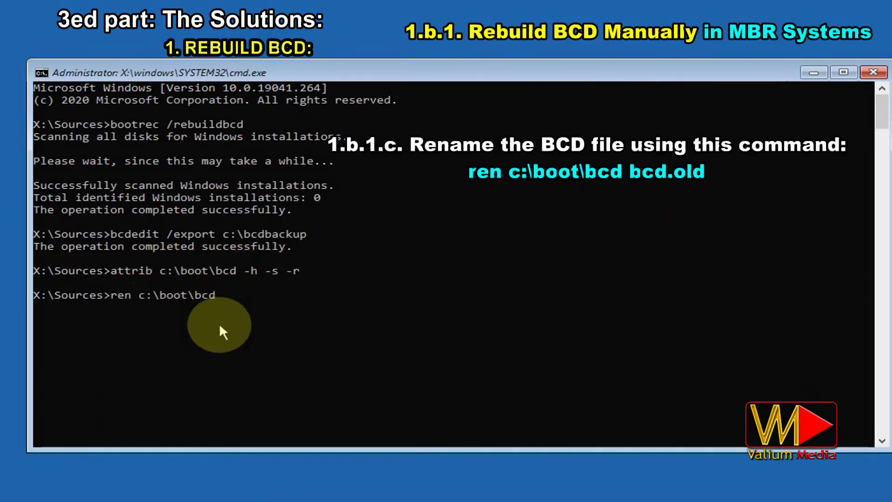
pyautogui.write('bcd.old')
pyautogui.press('Return')
# - Run bootrec /rebuildbcd again and accept adding the E:\Windows installation to the boot list
pyautogui.write('bootrec /rebuildbcd')
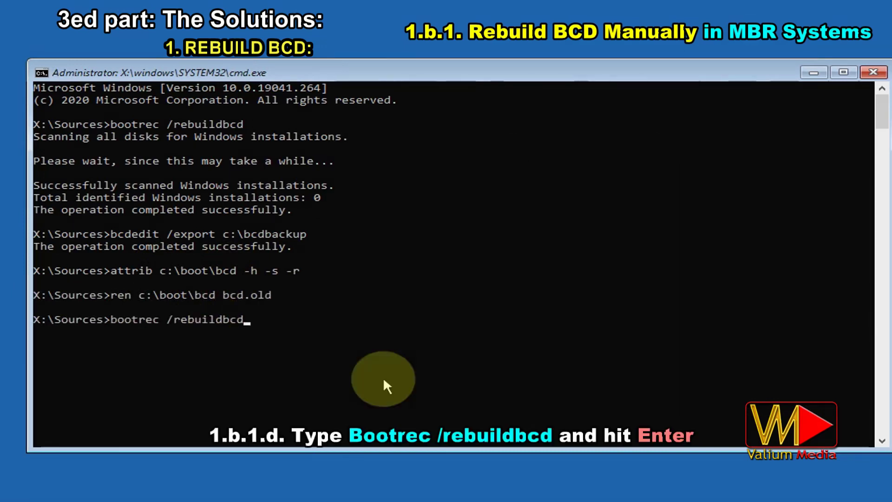
pyautogui.press('Return')
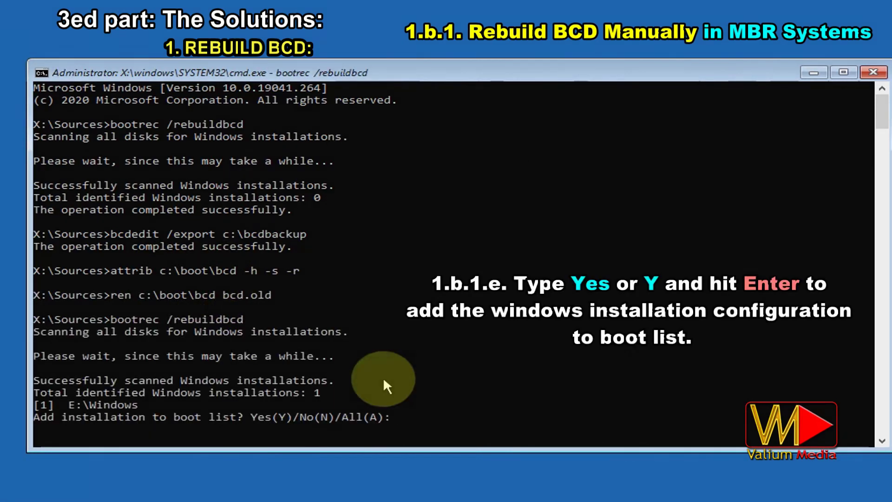
pyautogui.write('y')
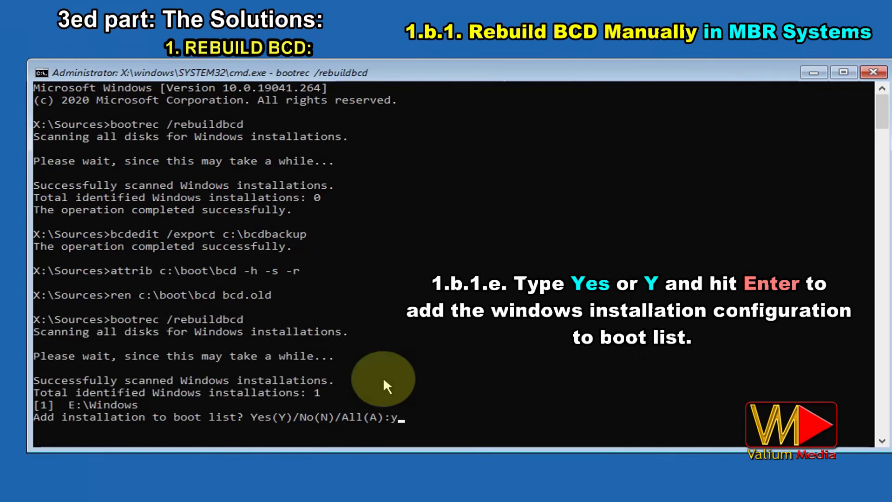
pyautogui.press('Return')
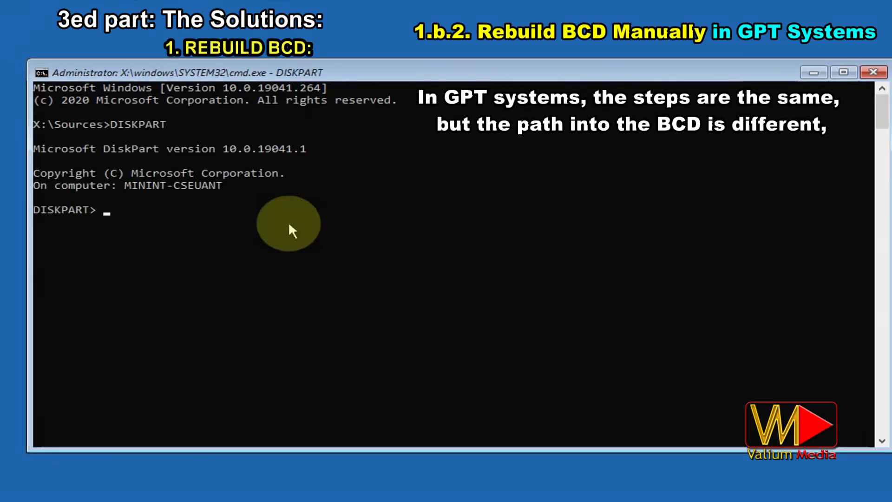
# - List the disks and volumes in DiskPart, select volume 4 and assign it the letter V:
pyautogui.write('LIST DISK')
pyautogui.press('Return')
pyautogui.write('LIST V')
pyautogui.write('A')
pyautogui.write('SSIGN')
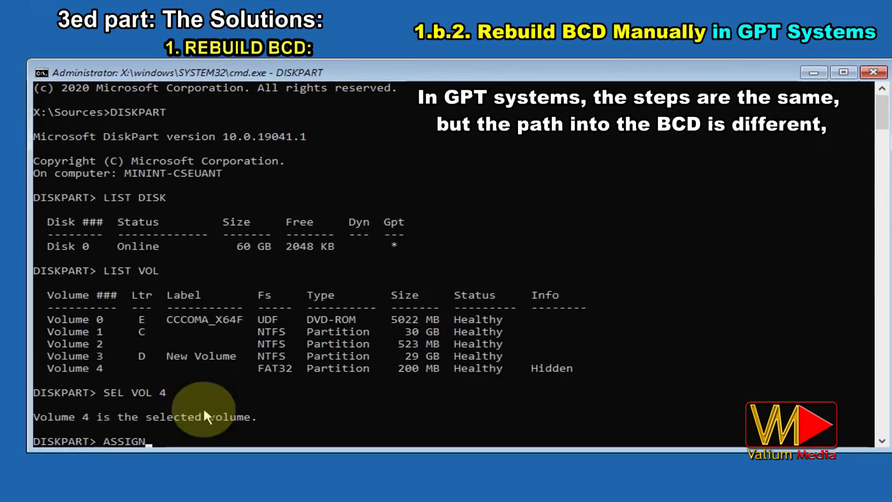
pyautogui.write(' LETTER=V:')
pyautogui.press('Return')
# - List the volumes again to check the assigned drive letter, and exit DiskPart
pyautogui.write('LIST VOL')
pyautogui.press('Return')
pyautogui.click(241, 428)
pyautogui.write('EXIT')
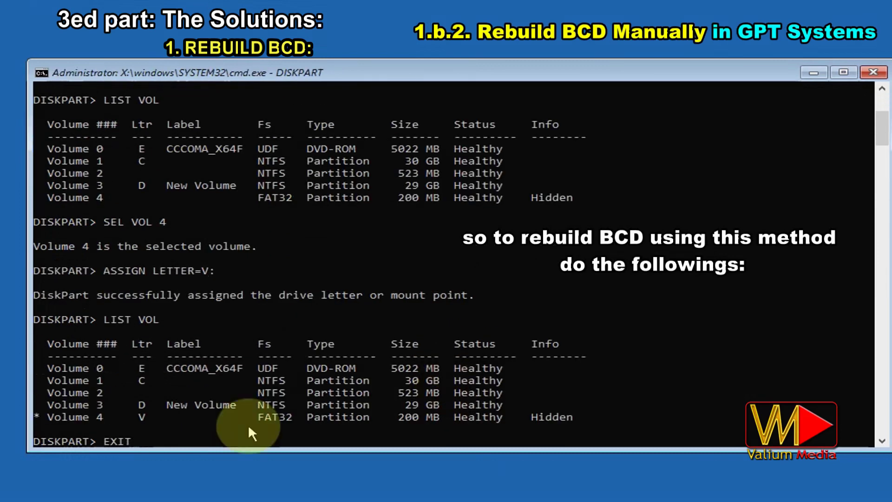
pyautogui.press('Return')
# - List all files on V: with DIR /A /B /S V: and locate the BCD file's path in the output
pyautogui.write('DIR /A /B')
pyautogui.write(' /S V:')
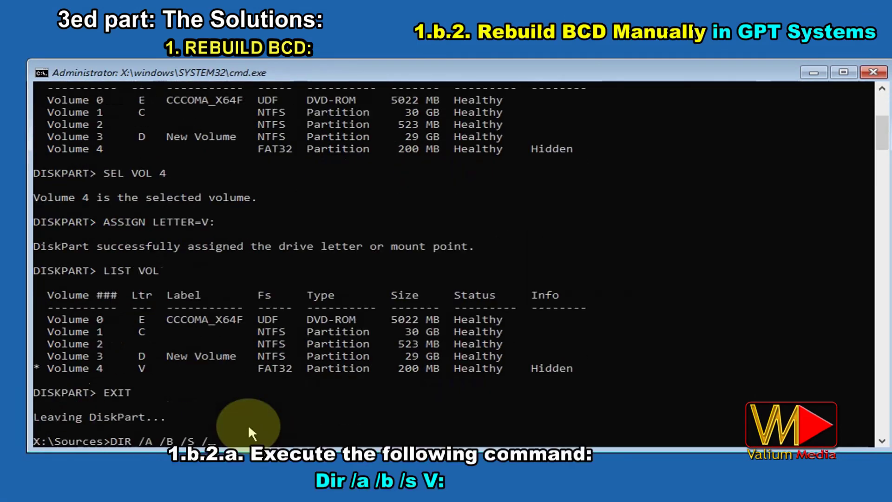
pyautogui.click(316, 417)
pyautogui.press('Return')
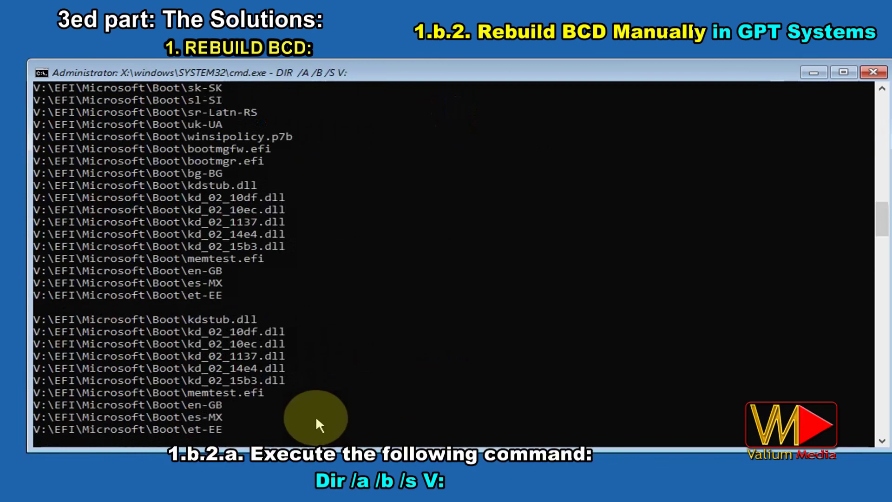
pyautogui.scroll(15, 355, 306)
pyautogui.scroll(10, 265, 282)
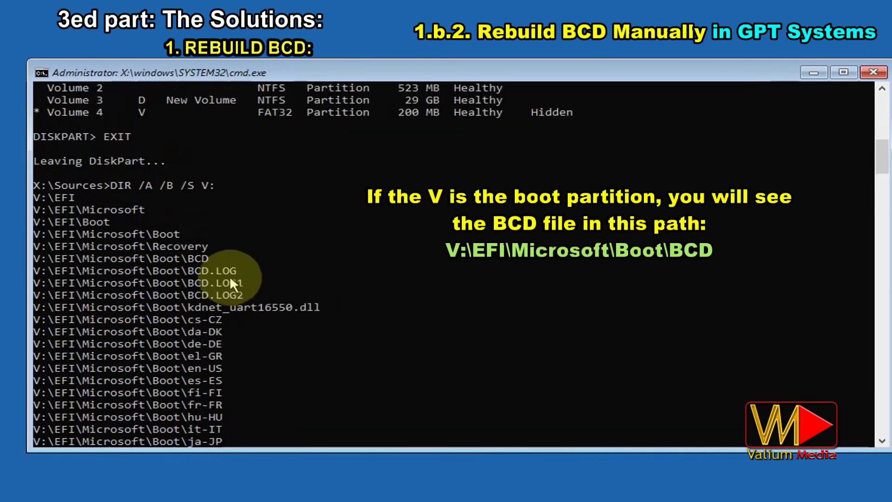
pyautogui.click(35, 257)
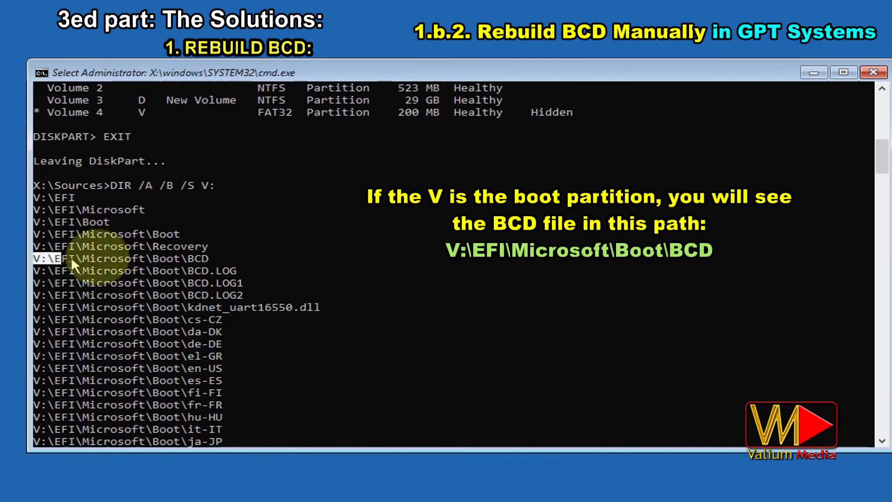
pyautogui.click(465, 355)
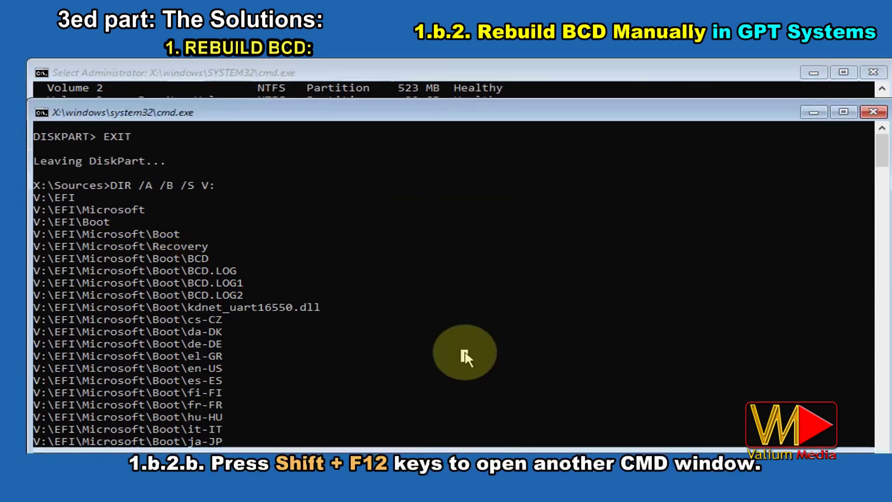
# - In a second Command Prompt window, run BOOTREC /REBUILDBCD and back up the BCD store with BCDEDIT /EXPORT C:\BCD.BACKUP
pyautogui.hotkey('shift', 'F12')
pyautogui.write('BOOTREC /REBUILDBCD')
pyautogui.press('Return')
pyautogui.write('BCDEDIT /EXPORT C:\\BCD.BACKUP')
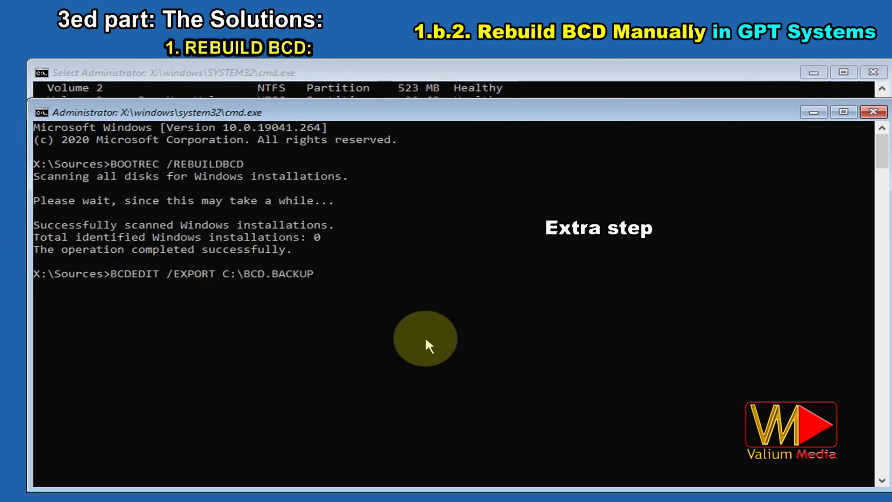
pyautogui.press('Return')
# - Run ATTRIB V:\EFI\Microsoft\Boot\BCD -H -S -R, copying the BCD path from the first Command Prompt window
pyautogui.write('AT')
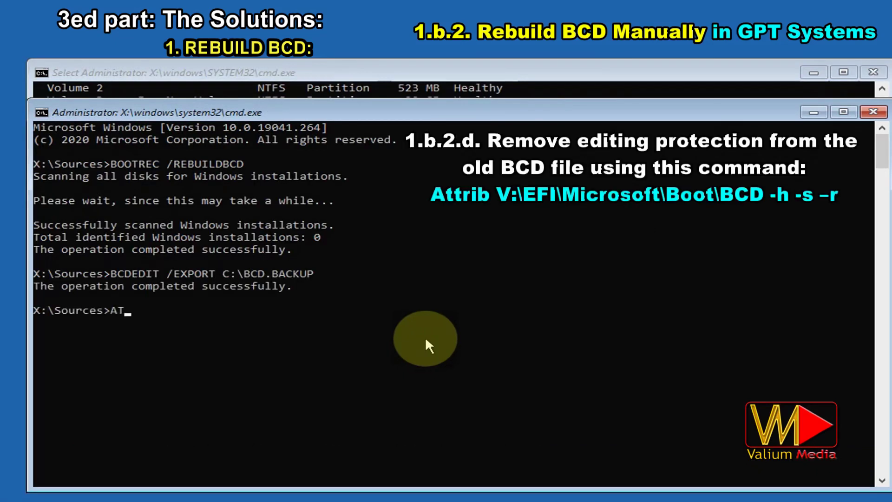
pyautogui.write('TRIB')
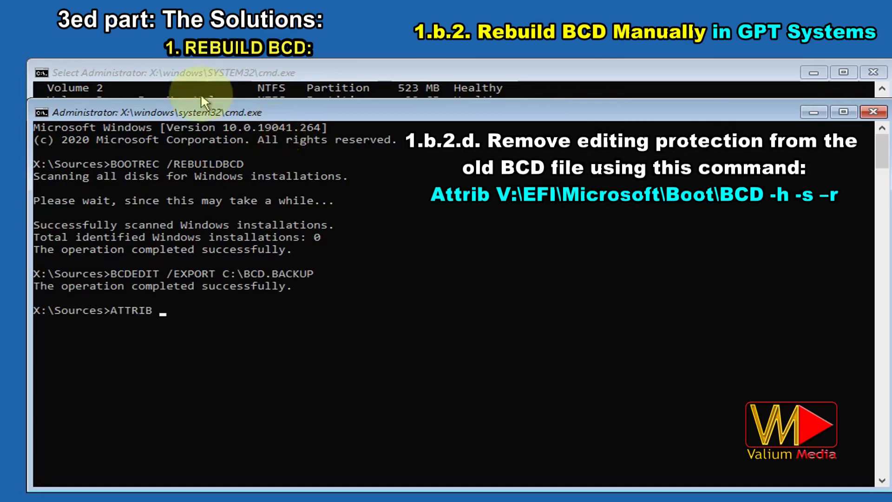
pyautogui.click(175, 76)
pyautogui.moveTo(210, 258); pyautogui.dragTo(34, 258)
pyautogui.hotkey('ctrl', 'c')
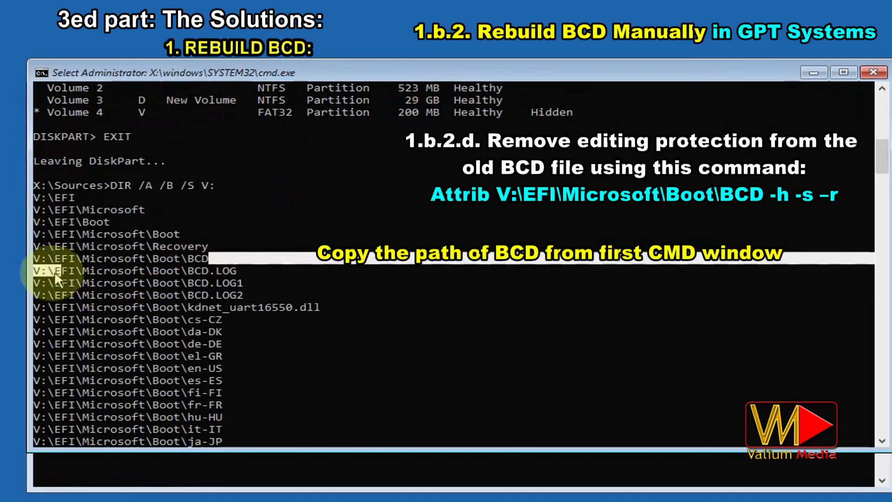
pyautogui.press('Return')
pyautogui.click(258, 454)
pyautogui.rightClick(189, 308)
pyautogui.write('-H -S -R')
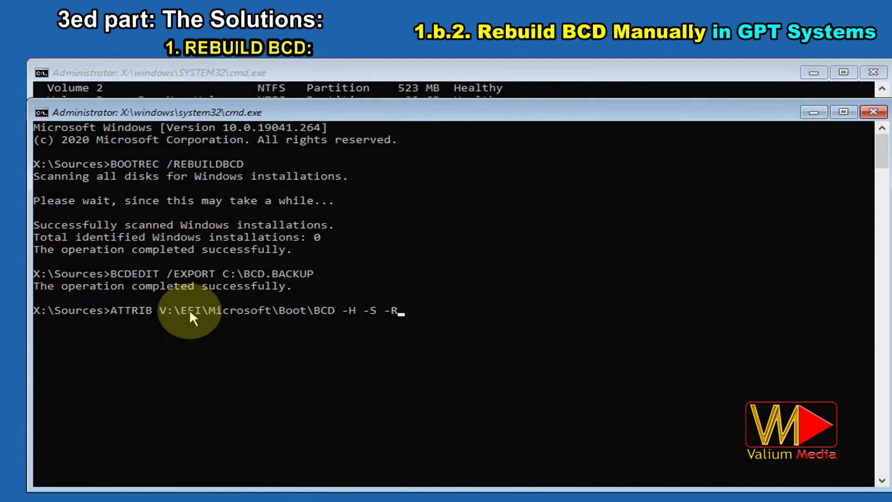
pyautogui.press('Return')
# - Delete the old BCD file with DEL, pasting the copied path V:\EFI\Microsoft\Boot\BCD
pyautogui.write('DEL')
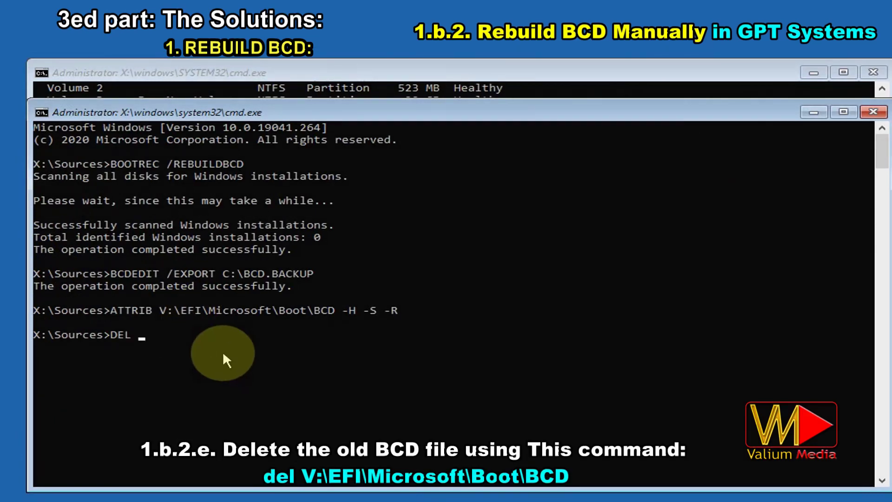
pyautogui.rightClick(220, 352)
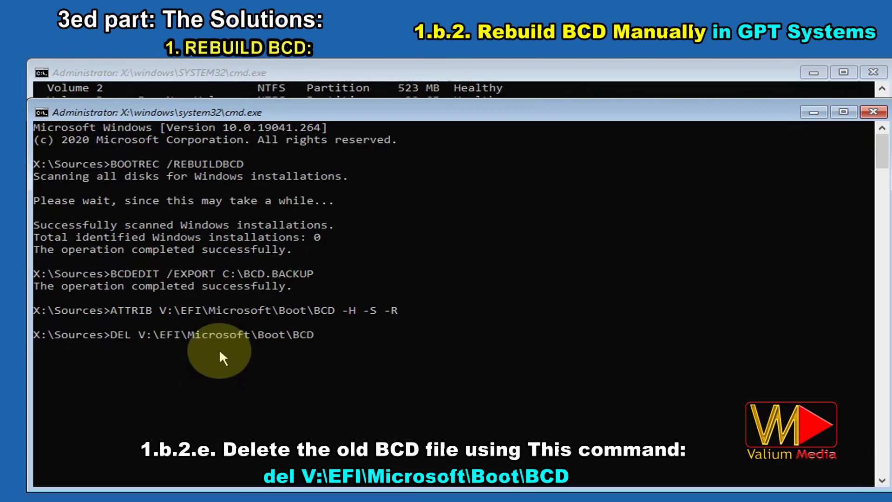
pyautogui.press('Return')
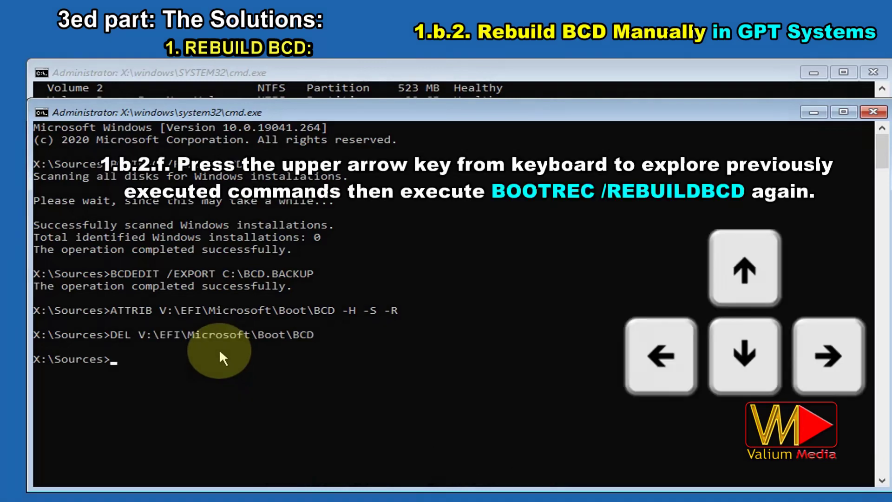
# - Rerun BOOTREC /REBUILDBCD from the command history with C:\Windows added to the boot list, and continue to Windows 10
pyautogui.press('Up')
pyautogui.press('Up')
pyautogui.press('Up')
pyautogui.press('Up')
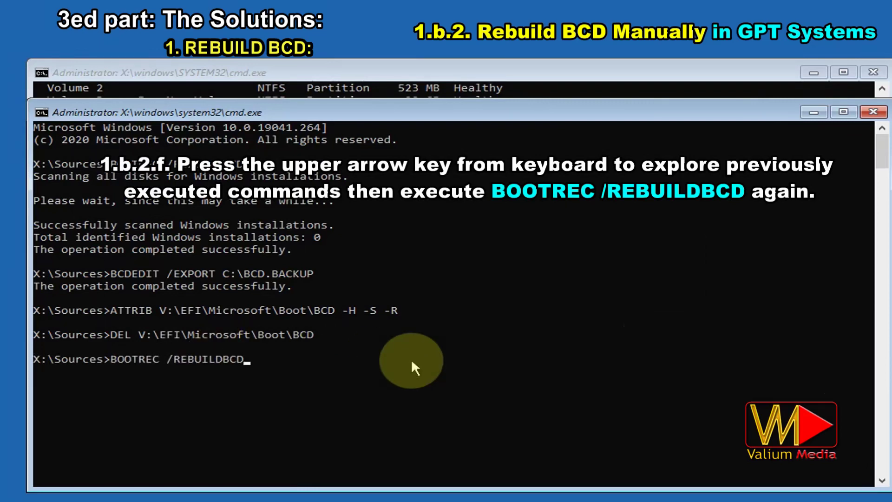
pyautogui.press('Return')
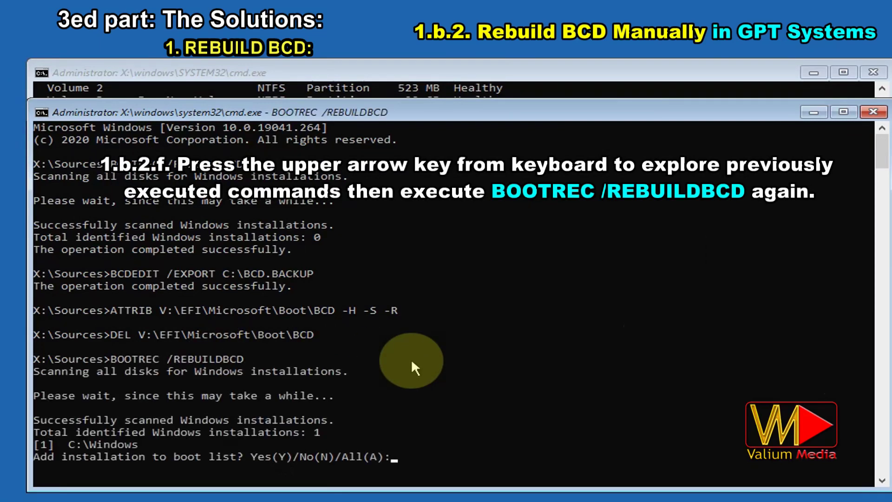
pyautogui.write('Y')
pyautogui.press('Return')
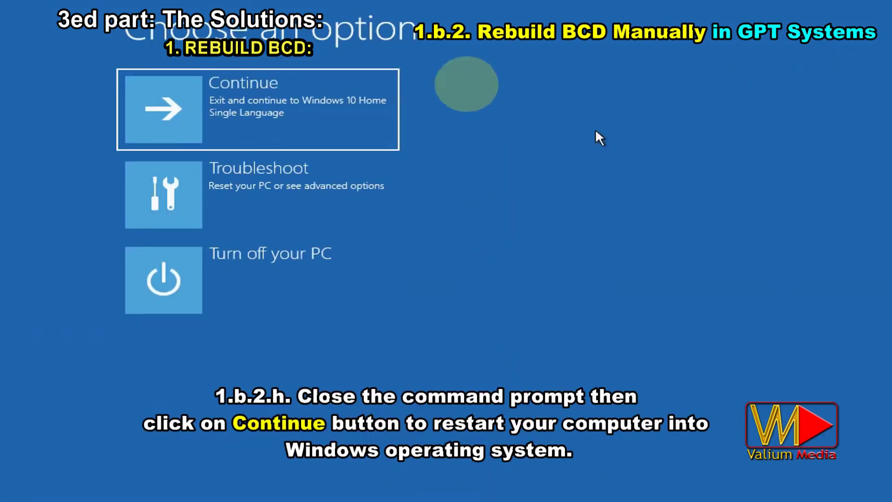
pyautogui.click(277, 99)
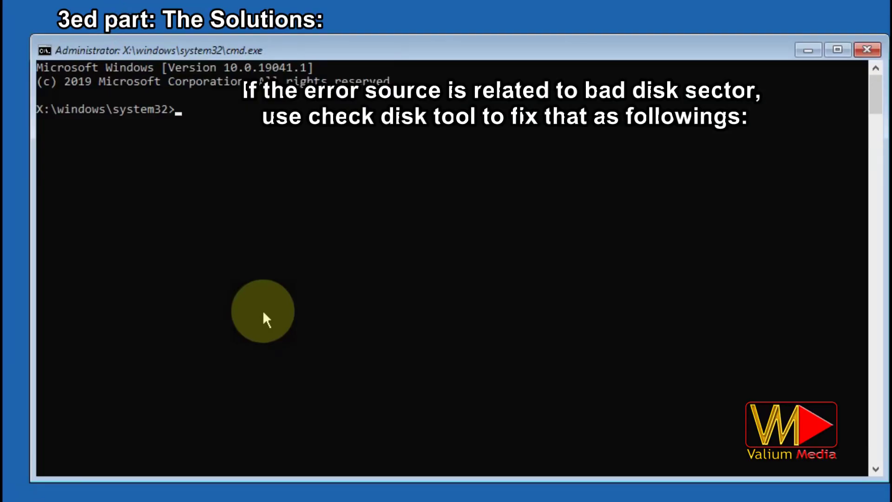
# - Check the disk for bad sectors with CHKDSK /R, followed by CHKDSK C: /F /R
pyautogui.write('CHKDSK')
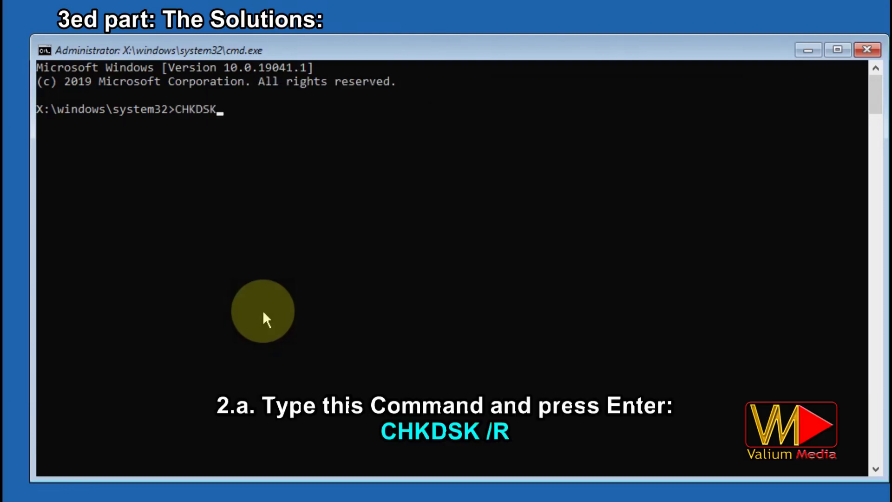
pyautogui.write('/R')
pyautogui.press('Return')
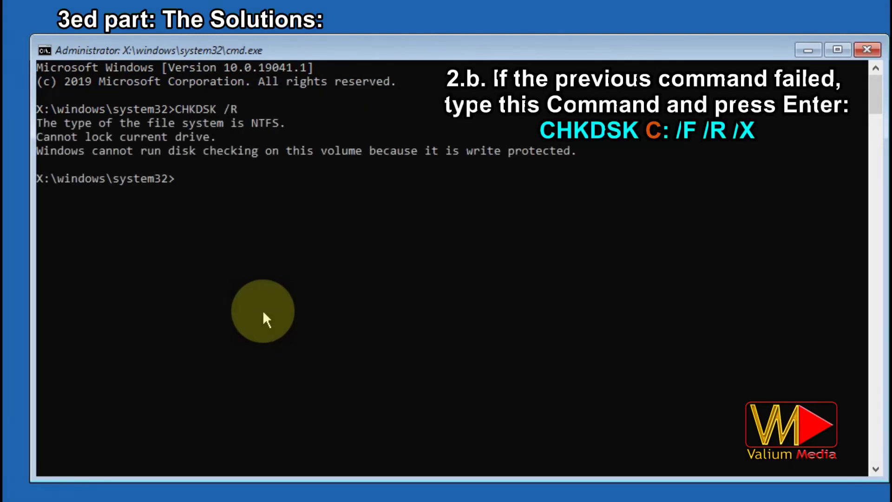
pyautogui.write('CHKDSK C: /F /R')
pyautogui.press('Return')
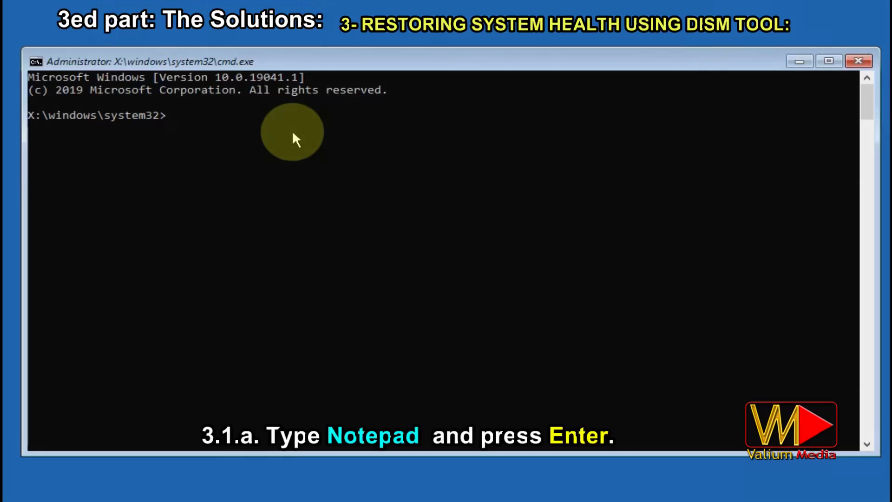
# - Launch Notepad from the command line and browse to This PC in its Open dialog
pyautogui.write('NOTEPAD')
pyautogui.press('Return')
pyautogui.click(135, 82)
pyautogui.click(176, 136)
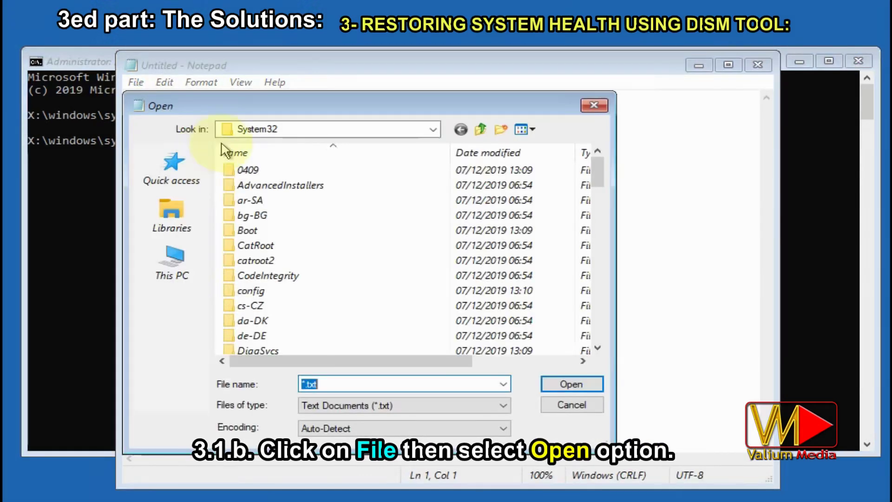
pyautogui.click(172, 259)
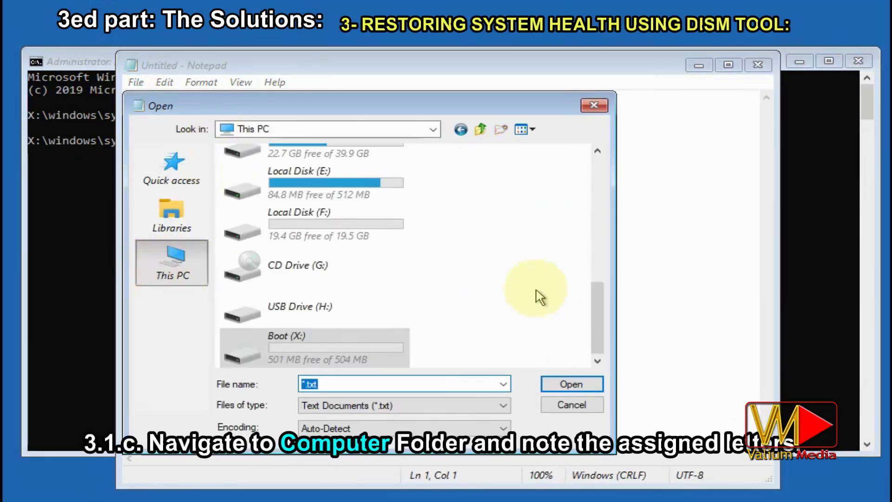
# - Examine the drive letters and the contents of drives D: and H: to identify the Windows partition and bootable USB drive
pyautogui.scroll(2, 490, 262)
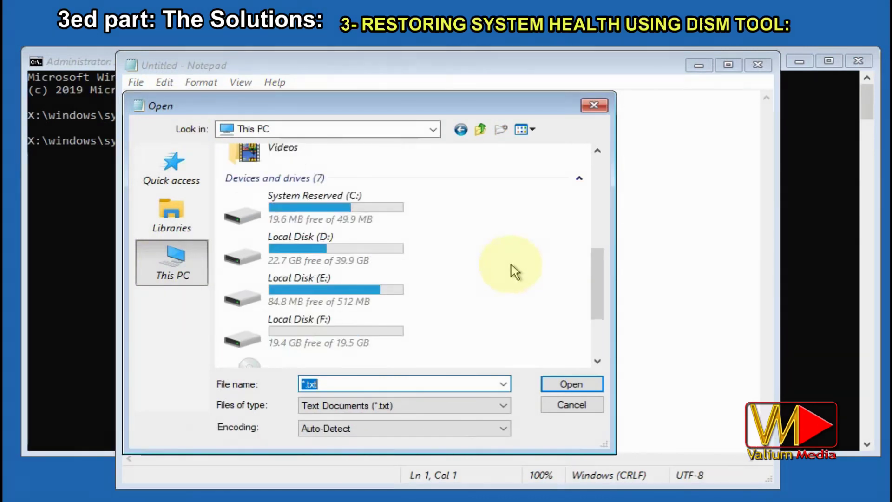
pyautogui.doubleClick(308, 260)
pyautogui.doubleClick(255, 231)
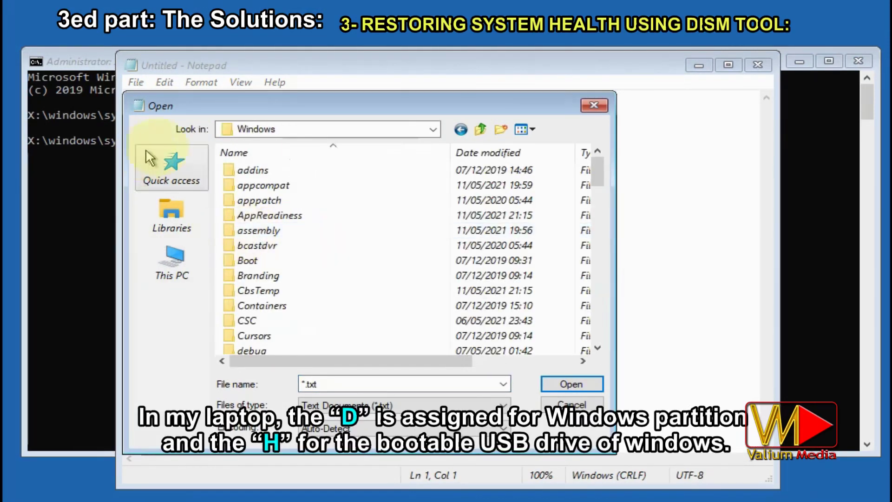
pyautogui.click(173, 259)
pyautogui.scroll(-2, 460, 307)
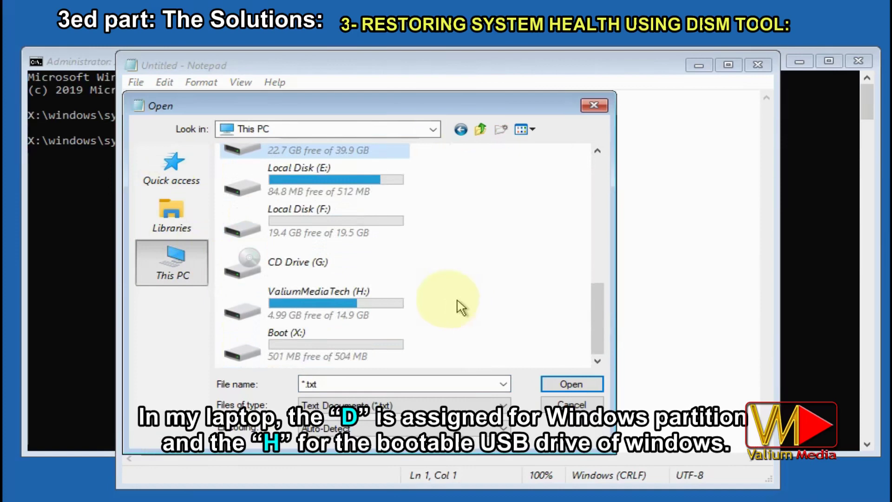
pyautogui.doubleClick(294, 319)
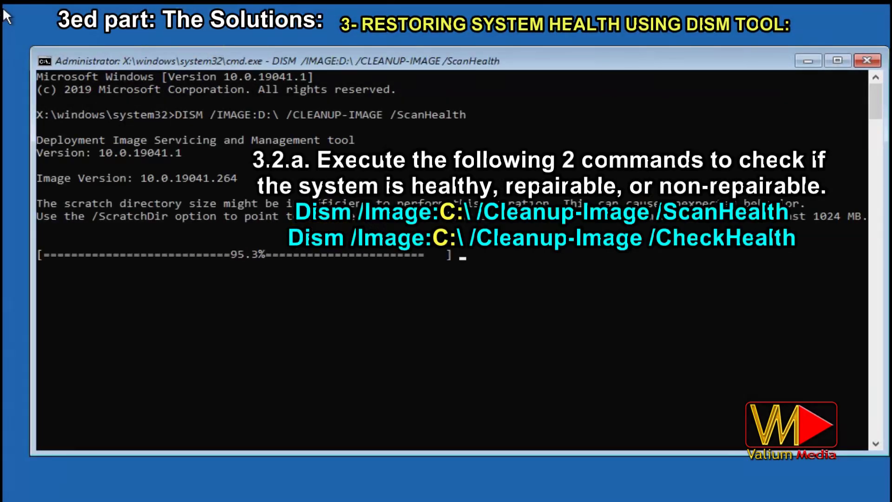
# - Run DISM /IMAGE:D:\ /CLEANUP-IMAGE /CheckHealth, reusing the beginning of the ScanHealth command
pyautogui.moveTo(174, 114); pyautogui.dragTo(396, 115)
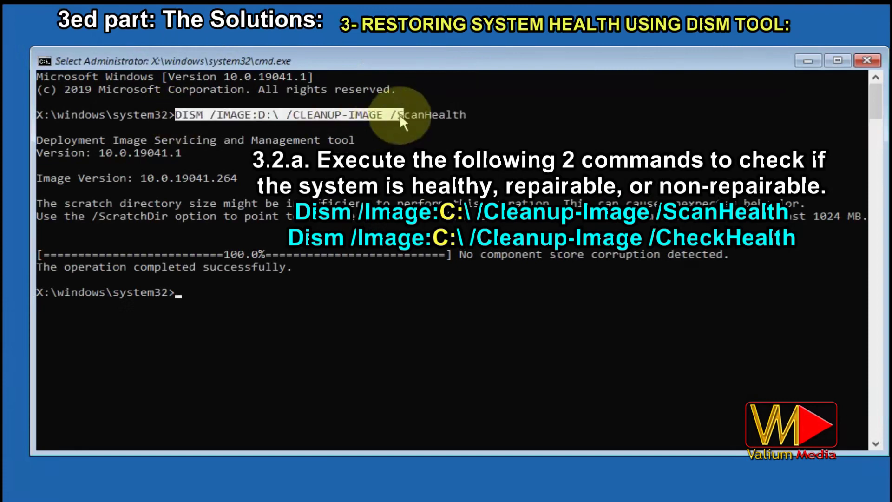
pyautogui.rightClick(396, 114)
pyautogui.rightClick(669, 353)
pyautogui.write('Check')
pyautogui.press('BackSpace')
pyautogui.press('BackSpace')
pyautogui.press('BackSpace')
pyautogui.press('BackSpace')
pyautogui.press('BackSpace')
pyautogui.write('CheckHealth')
pyautogui.press('Return')
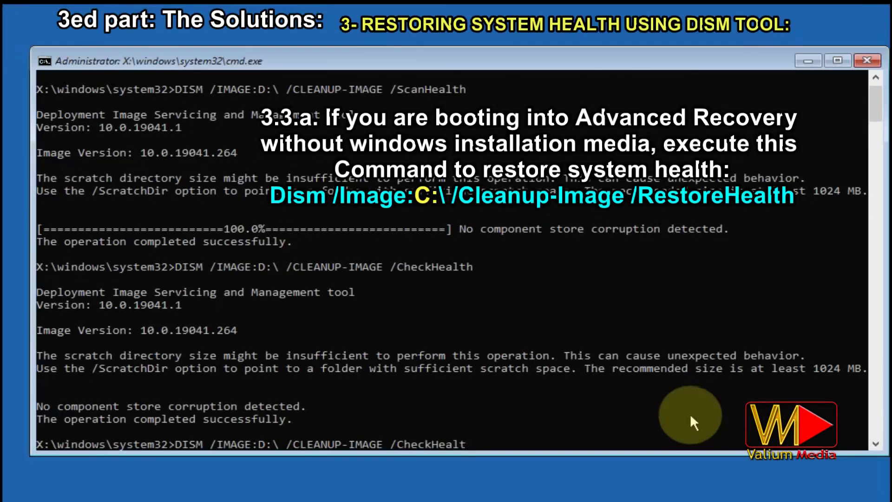
# - Run DISM /IMAGE:D:\ /CLEANUP-IMAGE /RestoreHealth, reusing the beginning of the CheckHealth command
pyautogui.press('BackSpace')
pyautogui.press('BackSpace')
pyautogui.press('BackSpace')
pyautogui.press('BackSpace')
pyautogui.press('BackSpace')
pyautogui.press('BackSpace')
pyautogui.press('BackSpace')
pyautogui.press('BackSpace')
pyautogui.press('BackSpace')
pyautogui.press('BackSpace')
pyautogui.press('BackSpace')
pyautogui.write('RestoreHealth')
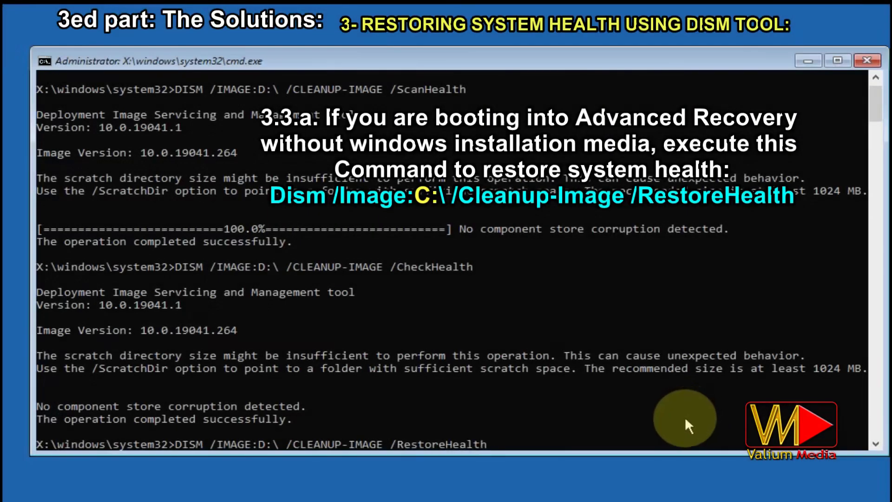
pyautogui.press('Return')
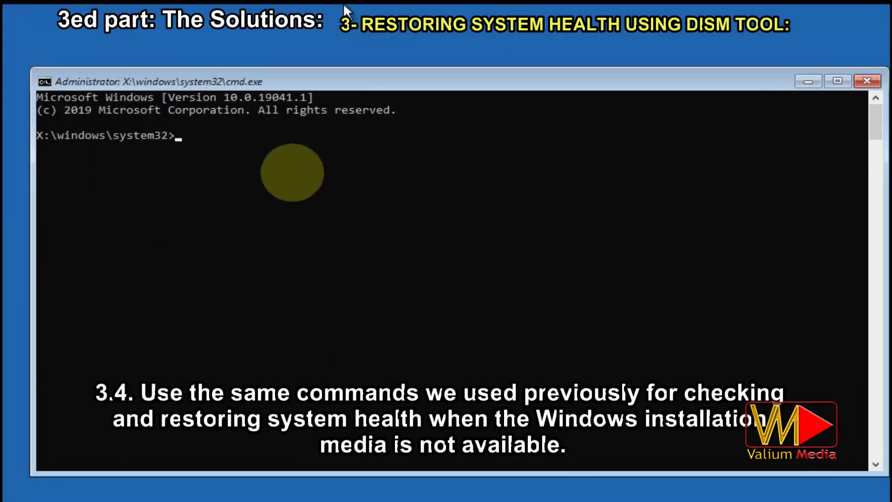
# - Create the scratch folder D:\SCRATCH with the MD command
pyautogui.click(289, 173)
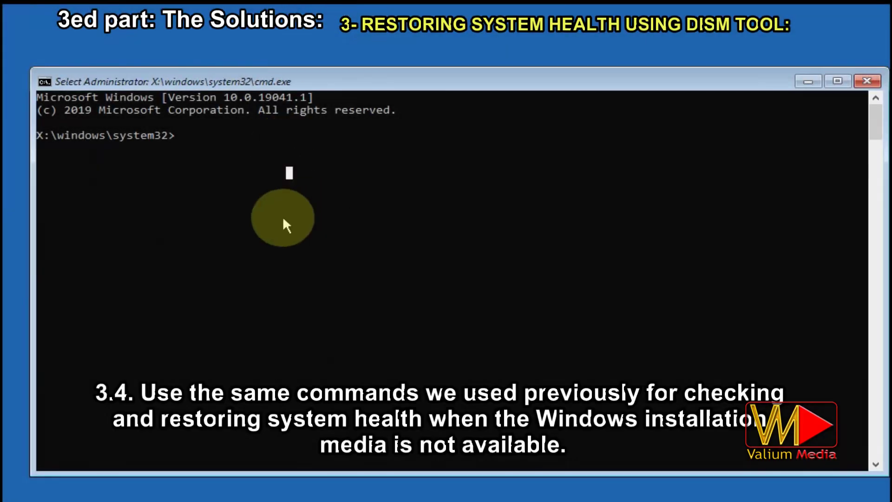
pyautogui.write('MD ')
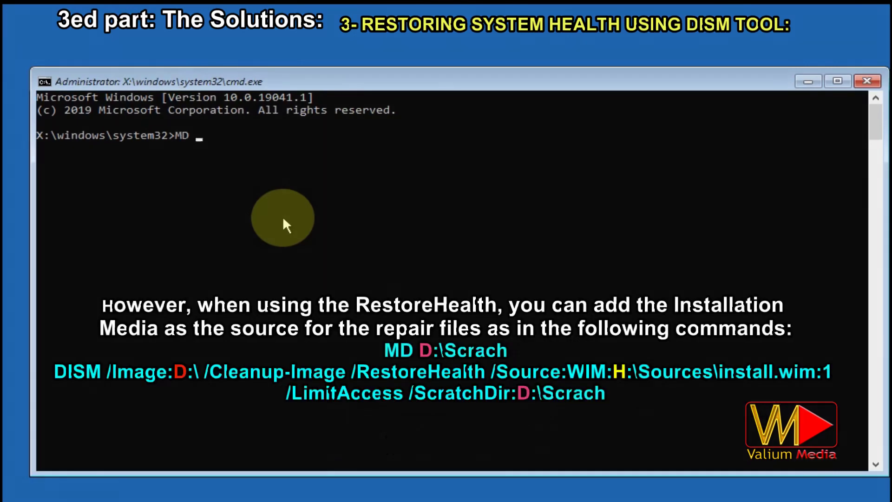
pyautogui.write('D:\\SCRATCH')
pyautogui.press('Return')
# - Run DISM /IMAGE:D:\ /CLEANUP-IMAGE /RESTOREHEALTH /SOURCE:WIM:H:\SOURCES\INSTALL.WIM:1 /LIMITACCESS /SCRATCHDIR:D:\SCRATCH to restore system health from the installation media
pyautogui.write('DISM /IMAGE:D:\\')
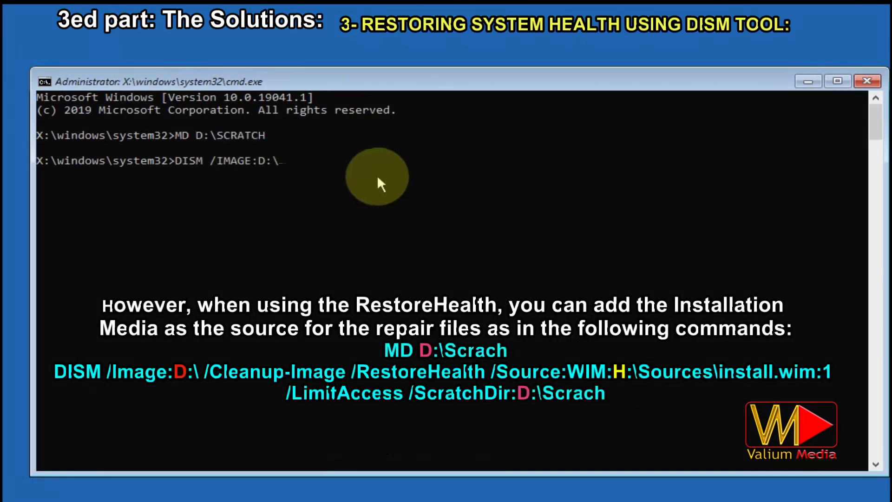
pyautogui.write(' /CLEANUP-IMAGE /RESTOREHEALTH /SOURCE:WIM:H:\\')
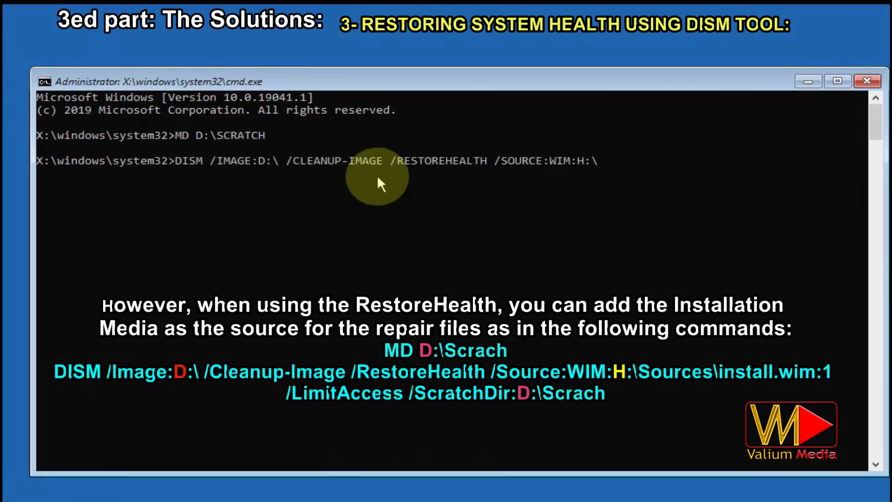
pyautogui.write('SOURCES\\INSTALL.WIM:1 /LIMITACCESS /SCRATCHDIR:D:\\SCRATCH')
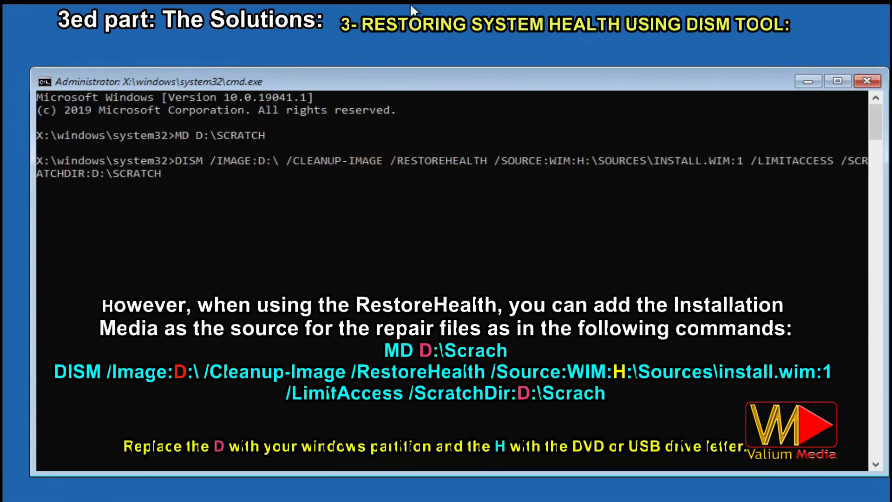
pyautogui.press('Return')
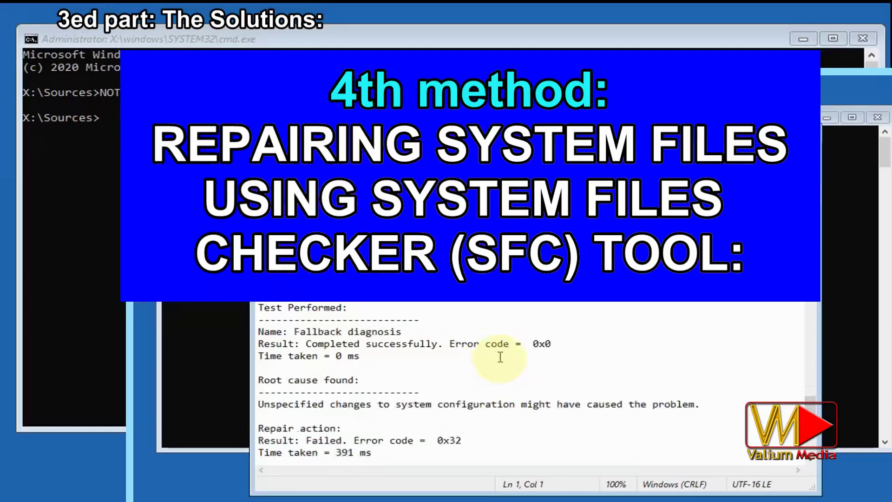
# - Look over the repair log in Notepad and list the boot entries with BCDEDIT to identify the boot and Windows partitions
pyautogui.scroll(-3, 465, 395)
pyautogui.moveTo(418, 419); pyautogui.dragTo(260, 307)
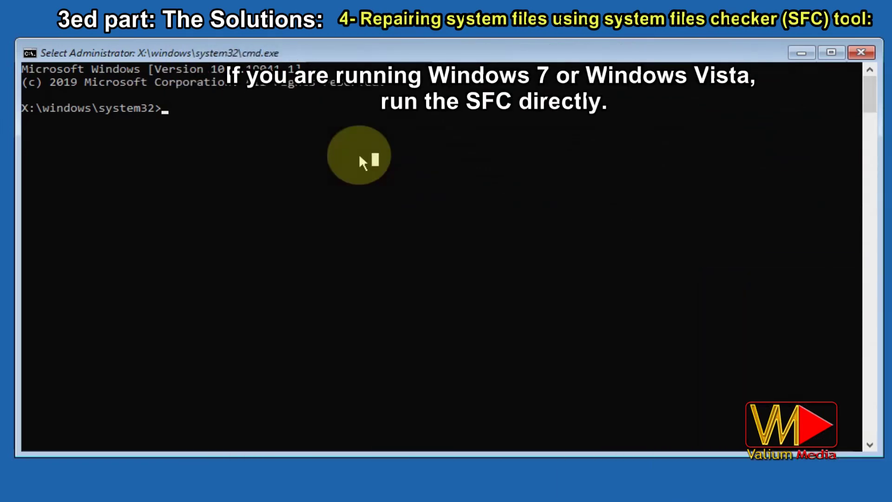
pyautogui.write('BCDEDIT')
pyautogui.press('Return')
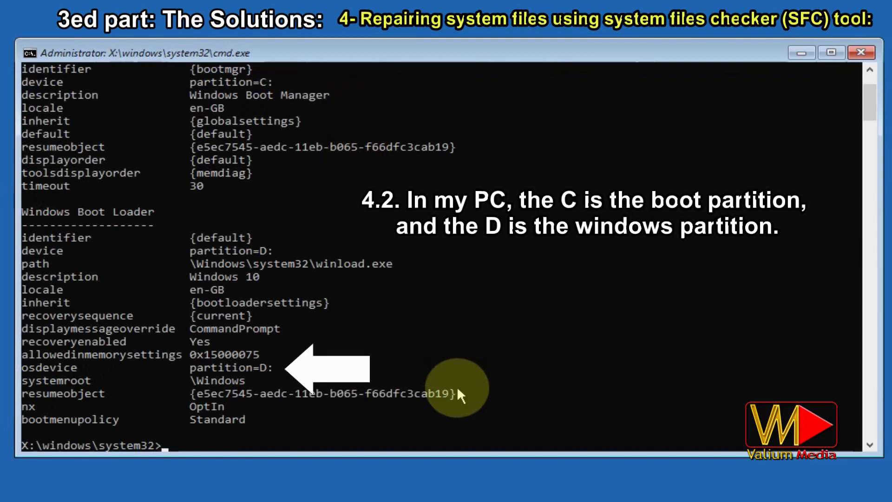
# - Run SFC /SCANNOW /OFFBOOTDIR=C:\ /OFFWINDIR=D:\WINDOWS to check and repair system files, and highlight the result message
pyautogui.write('SFC /SCANNOW /')
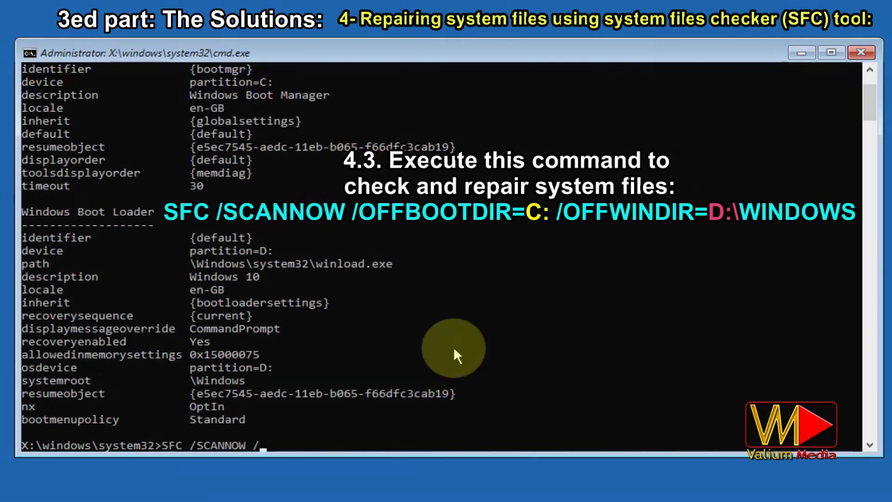
pyautogui.write('OFFBOOTDIR=C:\\ /OFFWINDIR')
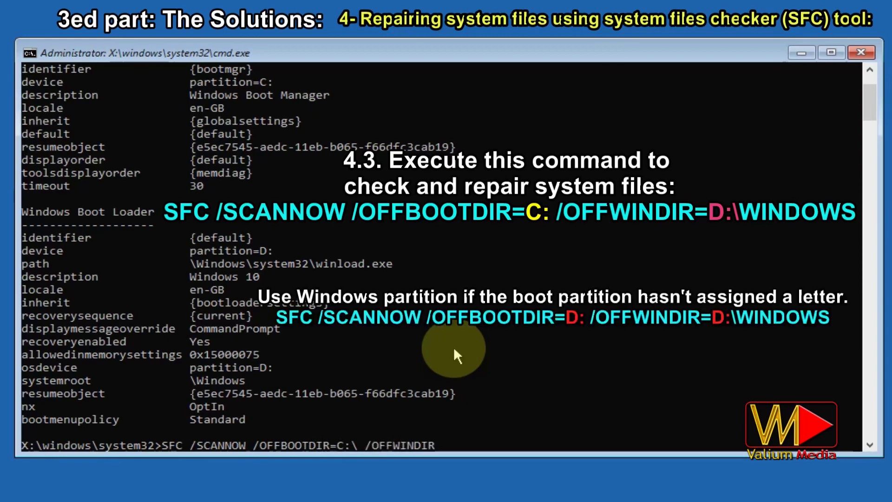
pyautogui.write('=D:\\WINDOWS')
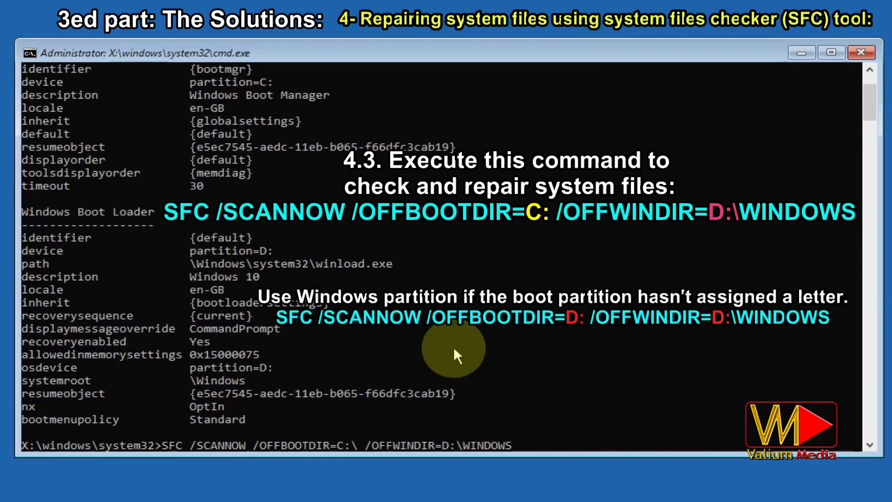
pyautogui.press('Return')
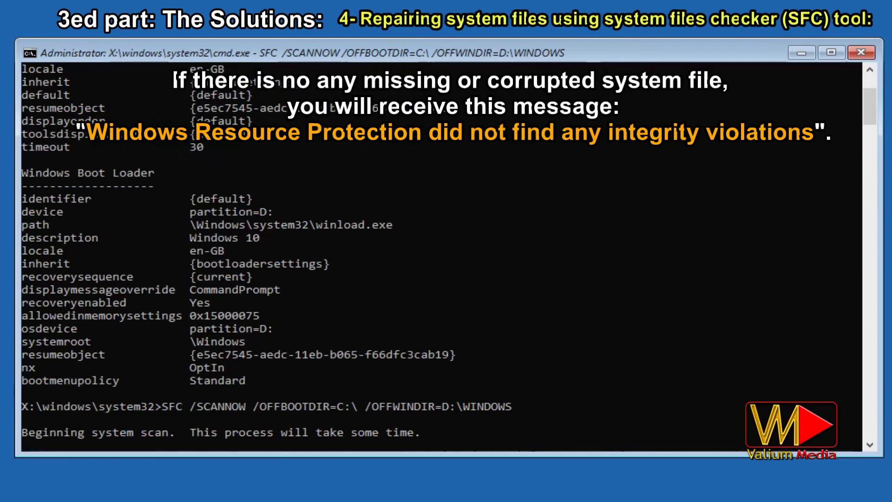
pyautogui.moveTo(484, 419); pyautogui.dragTo(16, 414)
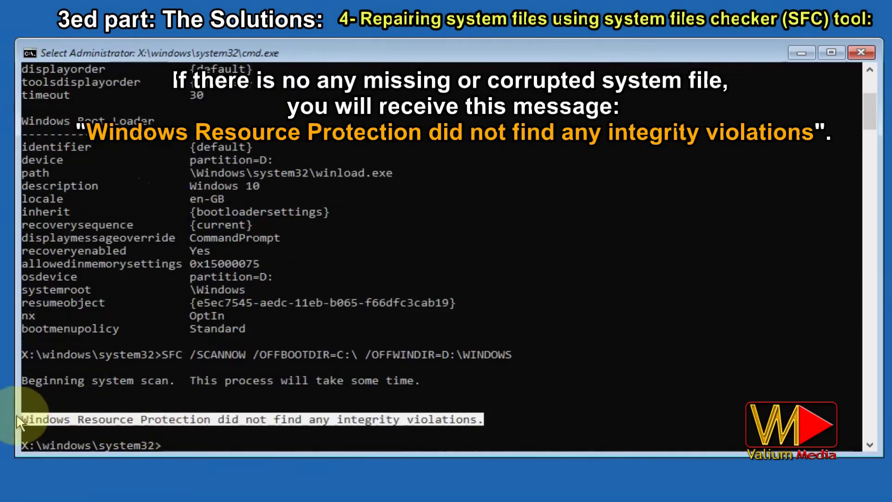
pyautogui.click(319, 433)
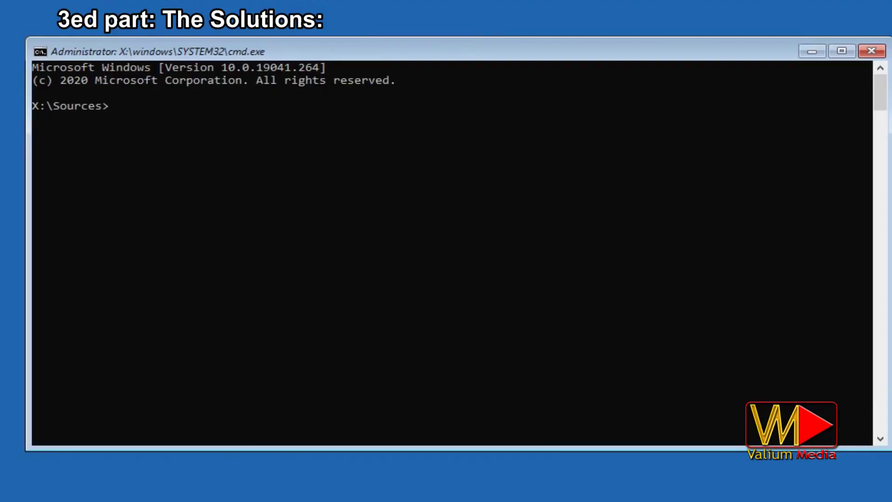
# - List the boot entries and run SFC /SCANNOW /OFFBOOTDIR=C: /OFFWINDIR=D:\WINDOWS from the X:\Sources prompt
pyautogui.press('Return')
pyautogui.write('SFC /SCANNOW /OFFBOOTDIR=C: /OFFWINDIR=D:\\WINDOWS')
pyautogui.press('Return')
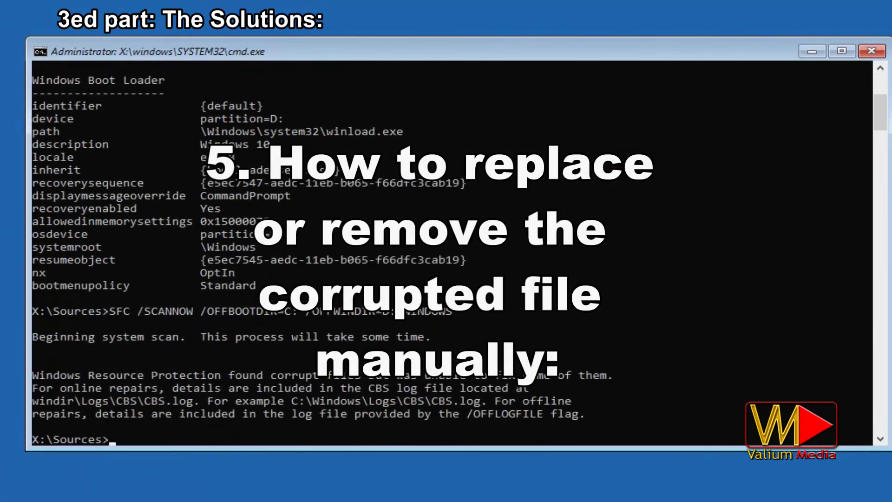
# - Open the SFC log D:\Windows\Logs\CBS\CBS.log in Notepad from the command line
pyautogui.write('NOTEPAD')
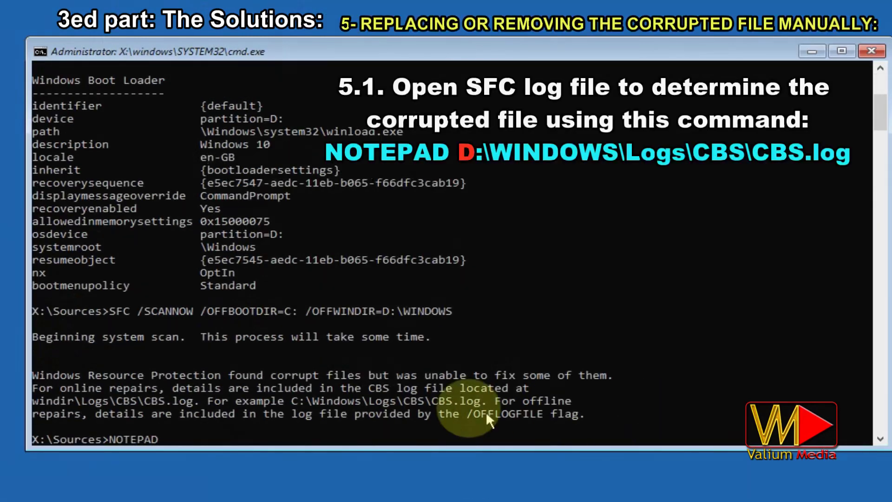
pyautogui.moveTo(470, 400); pyautogui.dragTo(302, 405)
pyautogui.press('Return')
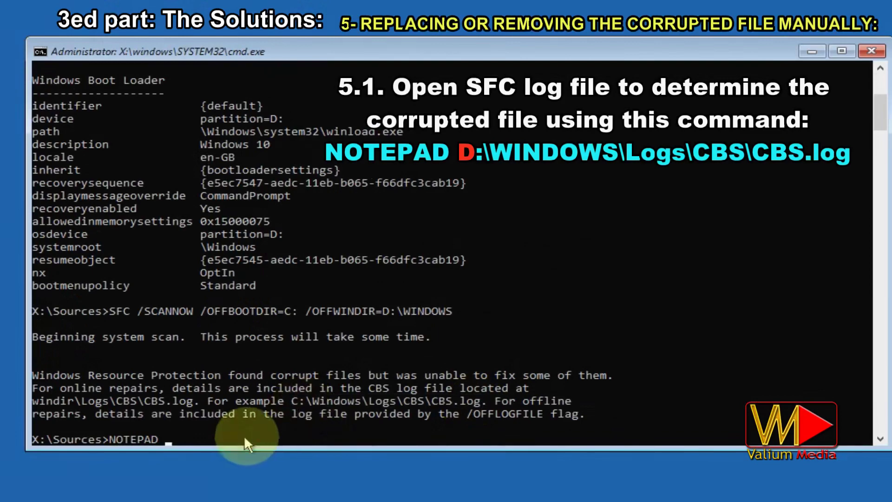
pyautogui.write('D:\\Windows\\Logs\\CBS\\CBS.log')
pyautogui.press('Return')
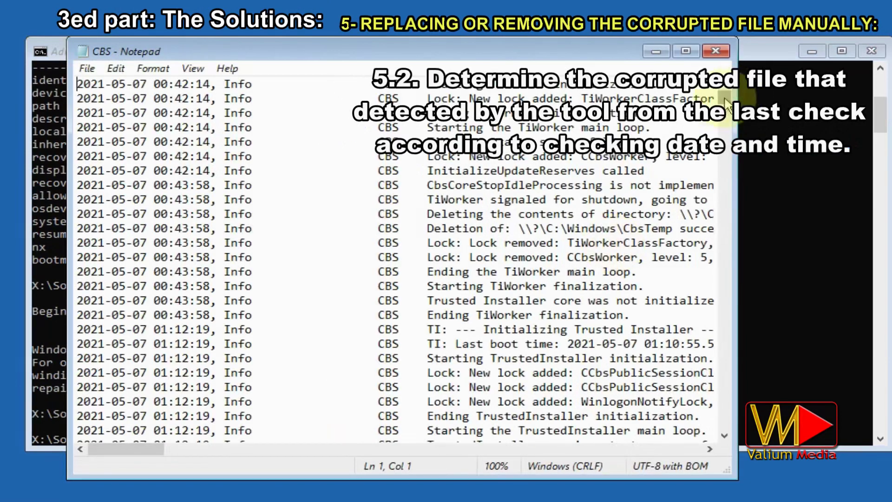
# - Examine the entries of the most recent check at the end of the CBS log and close the log
pyautogui.hotkey('ctrl', 'End')
pyautogui.moveTo(147, 416); pyautogui.dragTo(77, 416)
pyautogui.moveTo(258, 432); pyautogui.dragTo(83, 185)
pyautogui.hotkey('ctrl', 'End')
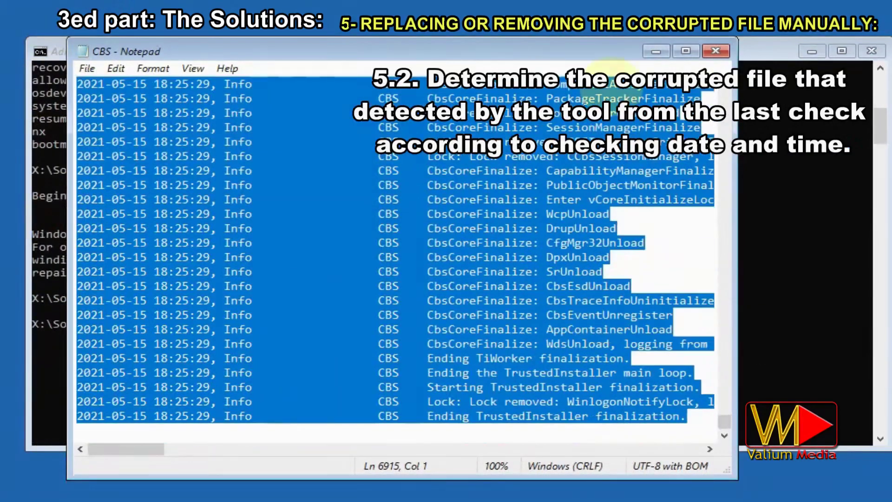
pyautogui.click(715, 51)
# - Open D:\Windows\SYSTEM32\LOGFILES\SRT\SRTTRAIL.TXT in Notepad, reusing the beginning of the command that opened the CBS log
pyautogui.press('Up')
pyautogui.press('BackSpace')
pyautogui.press('BackSpace')
pyautogui.press('BackSpace')
pyautogui.press('BackSpace')
pyautogui.press('BackSpace')
pyautogui.press('BackSpace')
pyautogui.press('BackSpace')
pyautogui.press('BackSpace')
pyautogui.press('BackSpace')
pyautogui.press('BackSpace')
pyautogui.press('BackSpace')
pyautogui.press('BackSpace')
pyautogui.press('BackSpace')
pyautogui.press('BackSpace')
pyautogui.press('BackSpace')
pyautogui.press('BackSpace')
pyautogui.write('SYSTEM32')
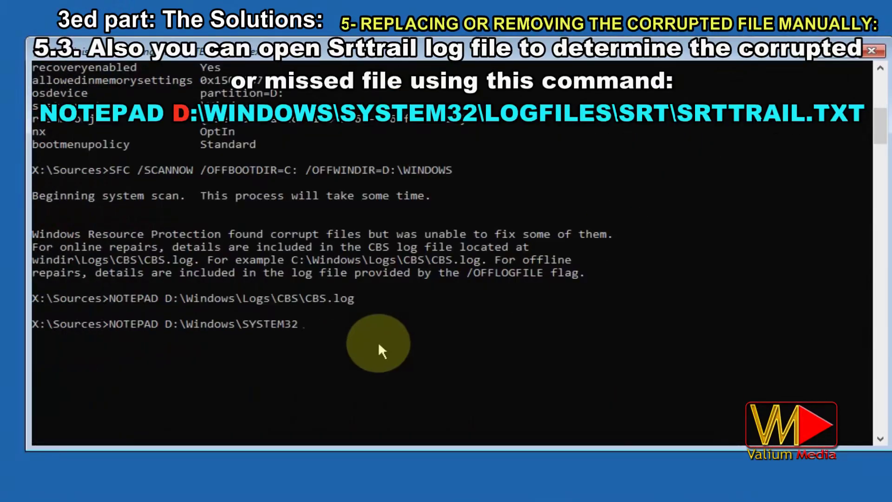
pyautogui.write('\\LOGFILES\\SRT\\SRTTRAIL.TXT')
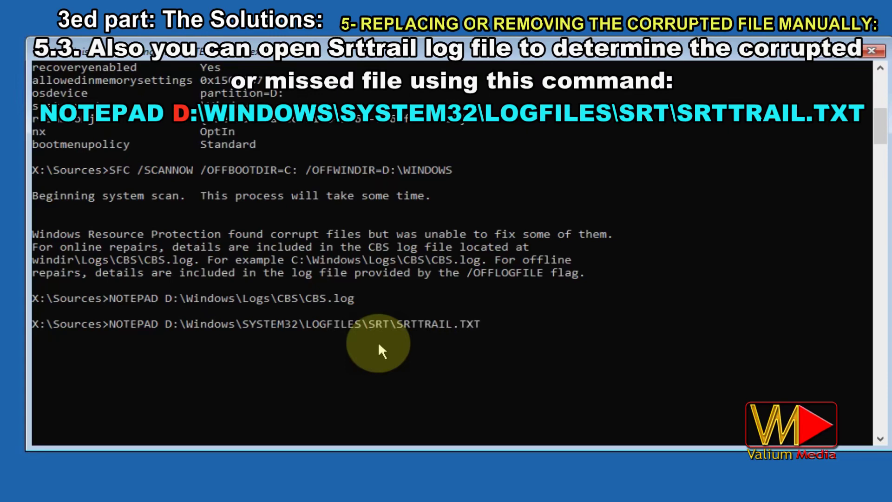
pyautogui.press('Return')
# - Find the corrupted file in the SRTTRAIL log and copy its path, d:\windows\system32\hal.dll
pyautogui.moveTo(725, 96); pyautogui.dragTo(739, 371)
pyautogui.moveTo(399, 317); pyautogui.dragTo(212, 317)
pyautogui.rightClick(217, 320)
pyautogui.click(259, 369)
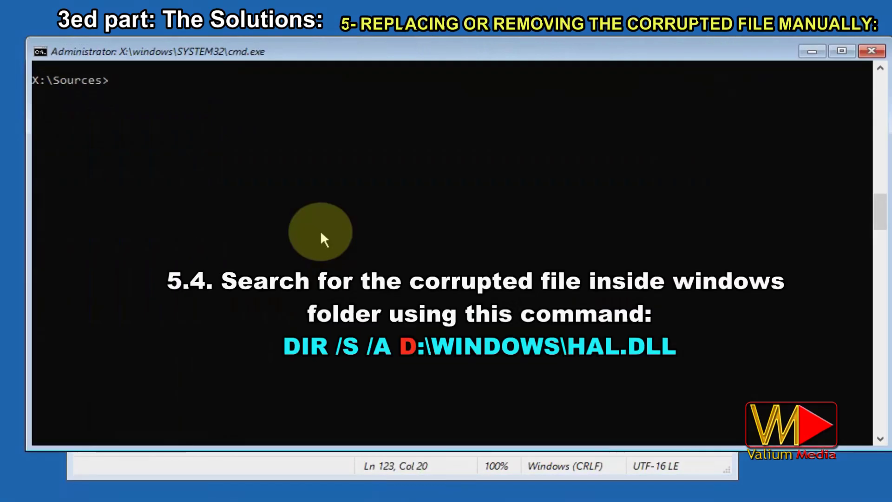
# - Search the Windows folder for copies of the corrupted file with DIR /S /A d:\windows\hal.dll, adapting the copied path
pyautogui.write('DIR /S /A')
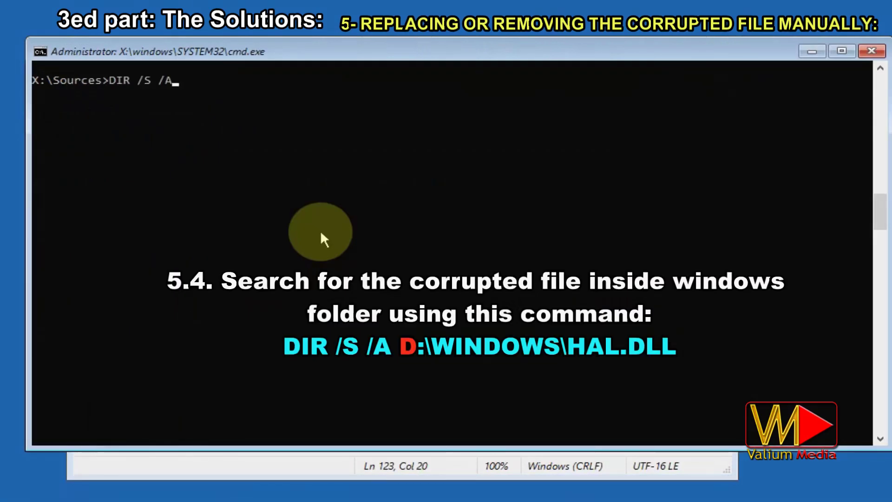
pyautogui.rightClick(328, 241)
pyautogui.press('Left')
pyautogui.press('Left')
pyautogui.press('Left')
pyautogui.press('Left')
pyautogui.press('Left')
pyautogui.press('Left')
pyautogui.press('Left')
pyautogui.press('BackSpace')
pyautogui.press('BackSpace')
pyautogui.press('BackSpace')
pyautogui.press('BackSpace')
pyautogui.press('BackSpace')
pyautogui.press('BackSpace')
pyautogui.press('BackSpace')
pyautogui.press('BackSpace')
pyautogui.press('BackSpace')
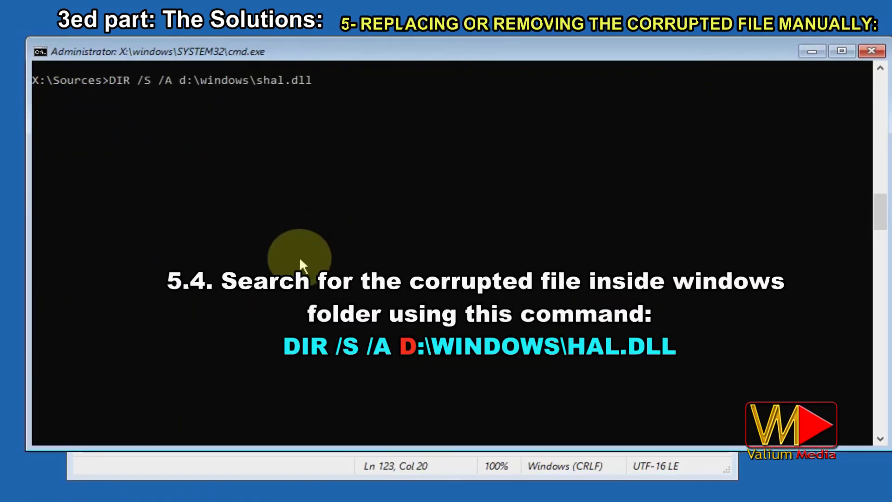
pyautogui.press('Return')
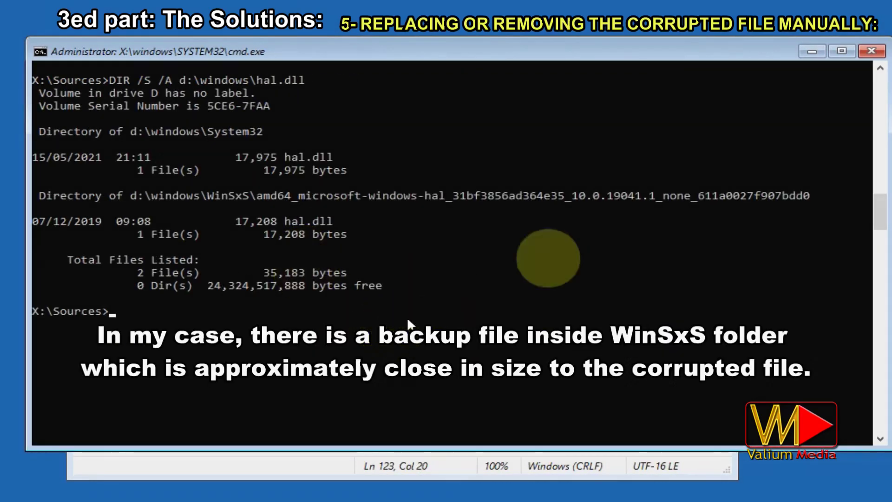
# - Highlight the WinSxS backup folder path and take ownership of the corrupted file with TAKEOWN /F d:\windows\system32\hal.dll
pyautogui.moveTo(814, 195); pyautogui.dragTo(133, 197)
pyautogui.rightClick(510, 317)
pyautogui.write('TAKEOWN /F')
pyautogui.rightClick(510, 317)
pyautogui.press('Return')
# - Grant full access to the corrupted file with ICACLS d:\windows\system32\hal.dll /GRANT ADMINISTRATOR:F
pyautogui.write('ICACLS')
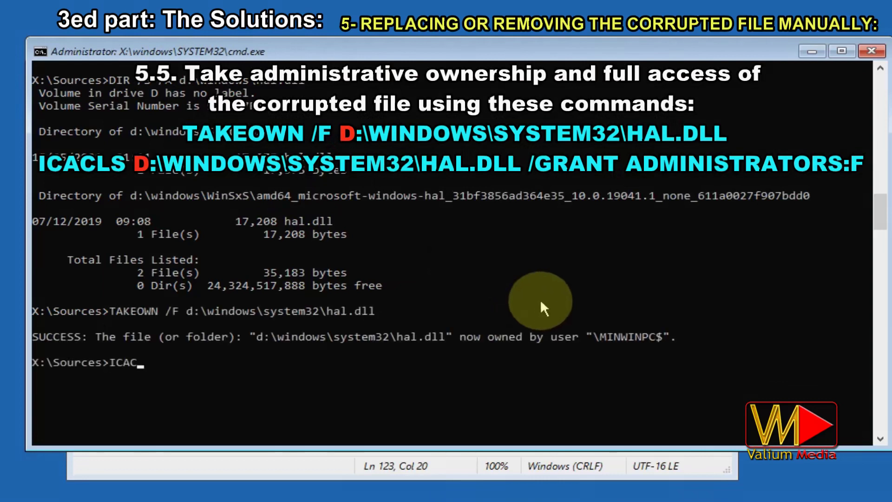
pyautogui.rightClick(711, 353)
pyautogui.write('/GRANT A')
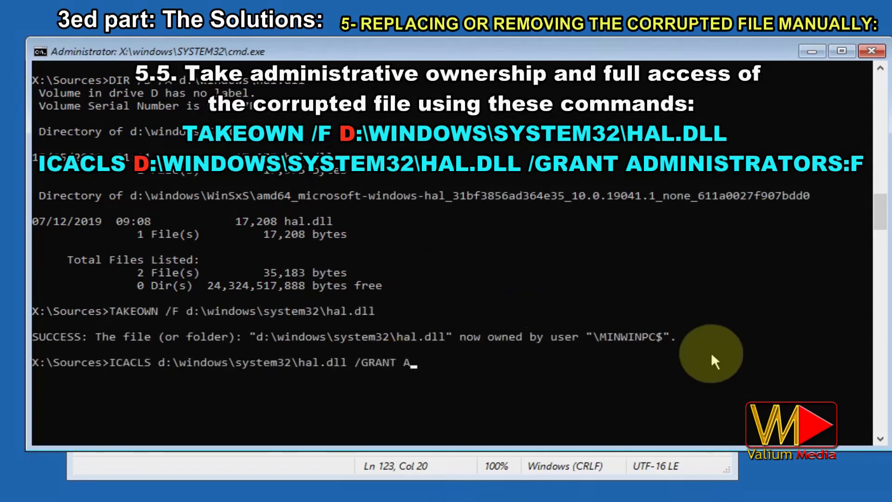
pyautogui.write('DMINISTRATOR:F')
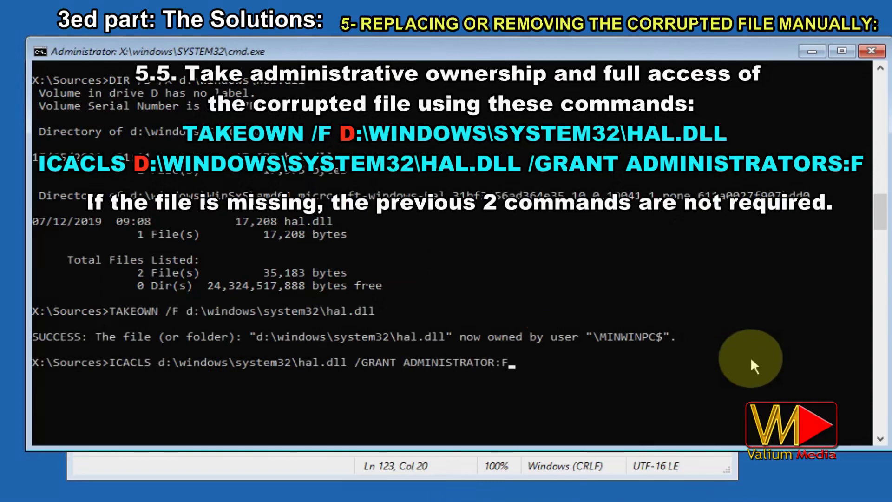
pyautogui.press('Return')
# - Rename the corrupted d:\windows\system32\hal.dll as HAL.DLL.OLD with the REN command
pyautogui.write('REN')
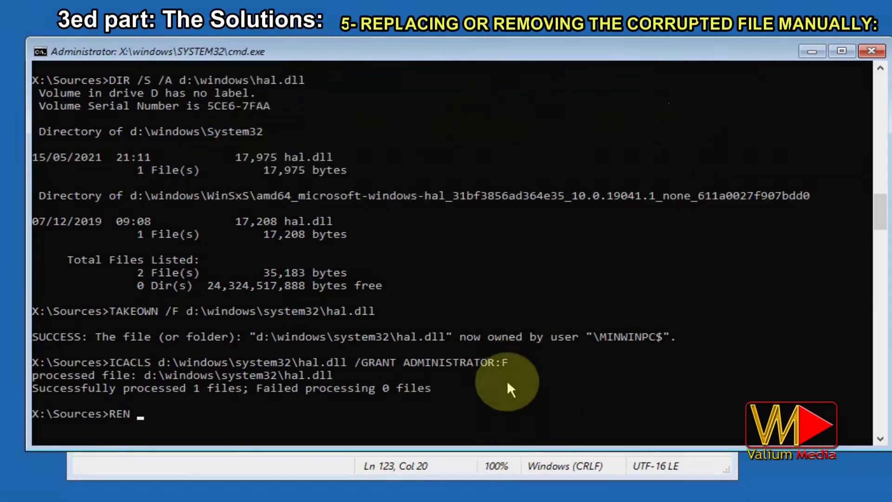
pyautogui.rightClick(537, 384)
pyautogui.write('HAL.DLL.OLD')
pyautogui.press('Return')
# - Copy the backup hal.dll from its amd64_microsoft-windows-hal WinSxS folder to d:\windows\system32 with XCOPY /H, reusing the listed paths
pyautogui.write('XCOPY /H')
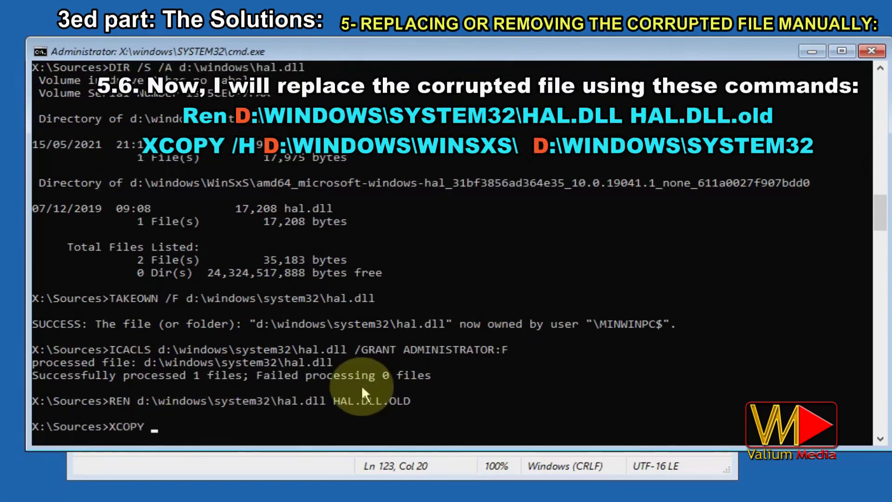
pyautogui.moveTo(130, 183); pyautogui.dragTo(814, 182)
pyautogui.rightClick(815, 181)
pyautogui.rightClick(815, 181)
pyautogui.write('\\')
pyautogui.moveTo(333, 208); pyautogui.dragTo(283, 208)
pyautogui.rightClick(284, 208)
pyautogui.rightClick(520, 266)
pyautogui.moveTo(158, 349); pyautogui.dragTo(261, 349)
pyautogui.rightClick(289, 350)
pyautogui.rightClick(361, 333)
pyautogui.press('Return')
pyautogui.moveTo(152, 414); pyautogui.dragTo(32, 414)
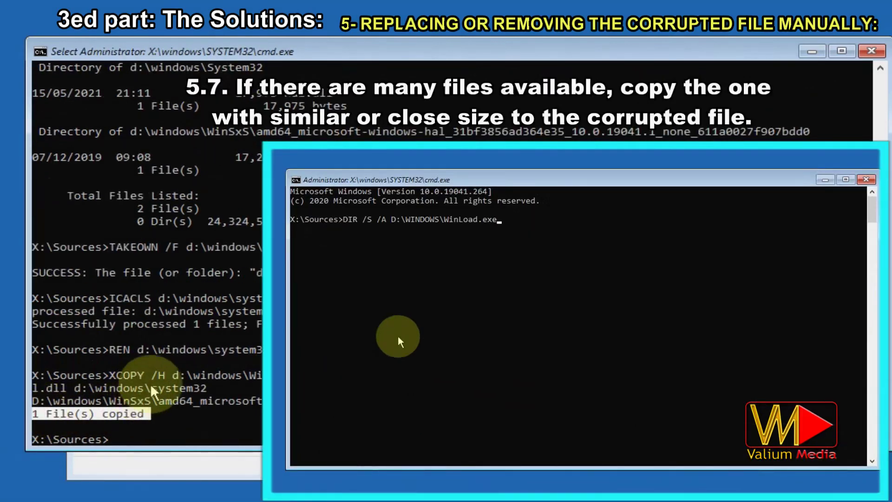
pyautogui.click(189, 425)
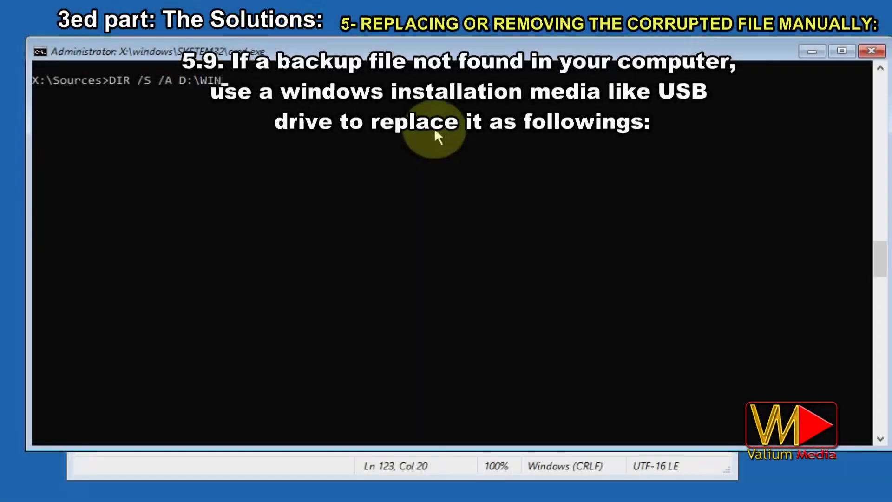
# - Search the Windows folder for backup copies again with DIR /S /A D:\WINDOWS\HAL.DLL
pyautogui.write('DOWS\\HAL.DLL')
pyautogui.press('Return')
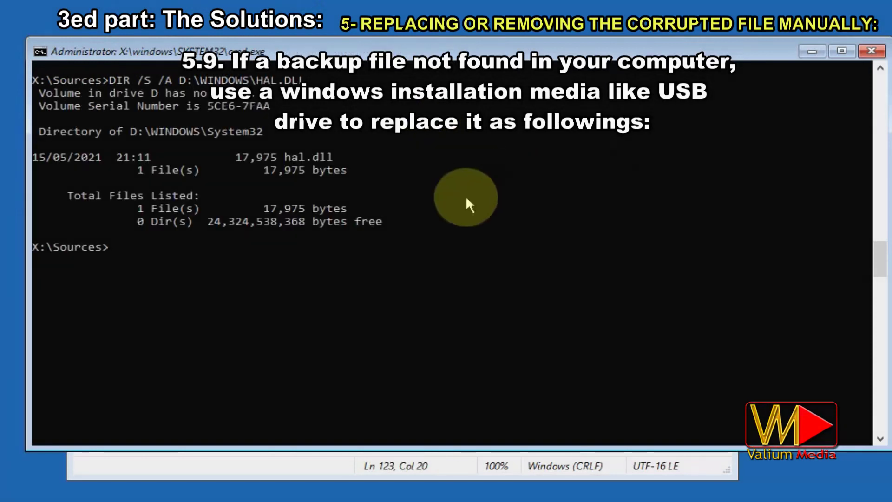
pyautogui.click(141, 209)
pyautogui.moveTo(148, 207); pyautogui.dragTo(203, 207)
pyautogui.click(351, 320)
pyautogui.click(421, 285)
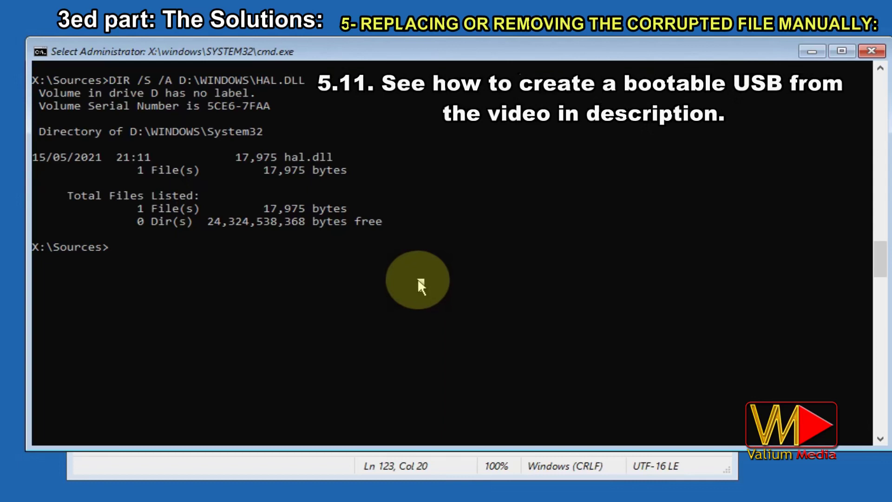
# - Take ownership of d:\windows\system32\hal.dll with TAKEOWN /F and grant ADMINISTRATOR:F on it with ICACLS
pyautogui.write('TAKEOWN /F d:\\windows\\system32\\hal.dll')
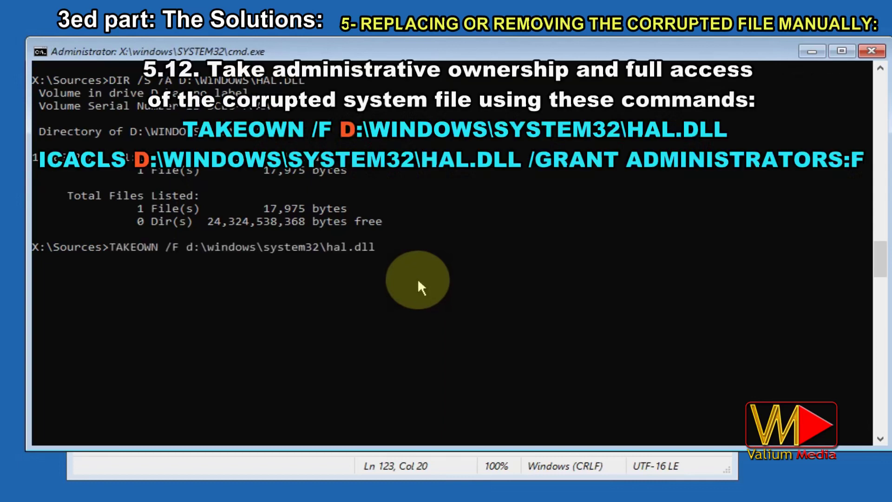
pyautogui.press('Return')
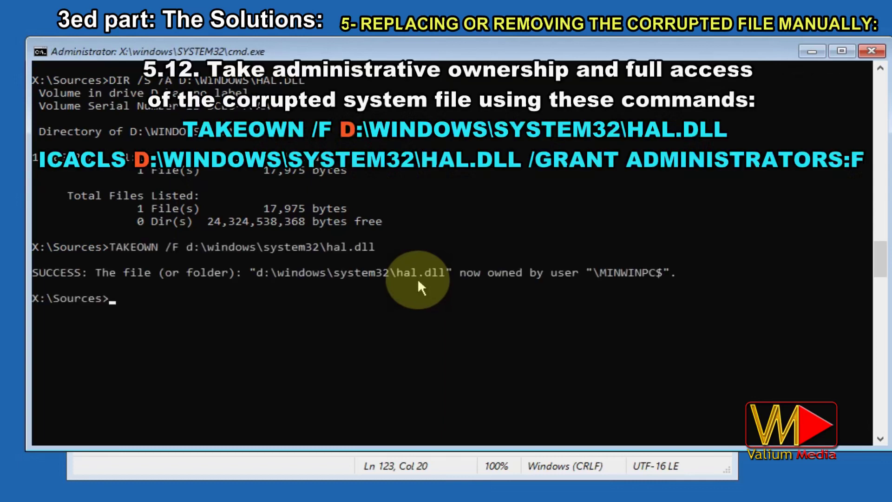
pyautogui.write('ICACLS d:\\windows\\system32\\hal.dll /GRANT ADMINISTRATOR:F')
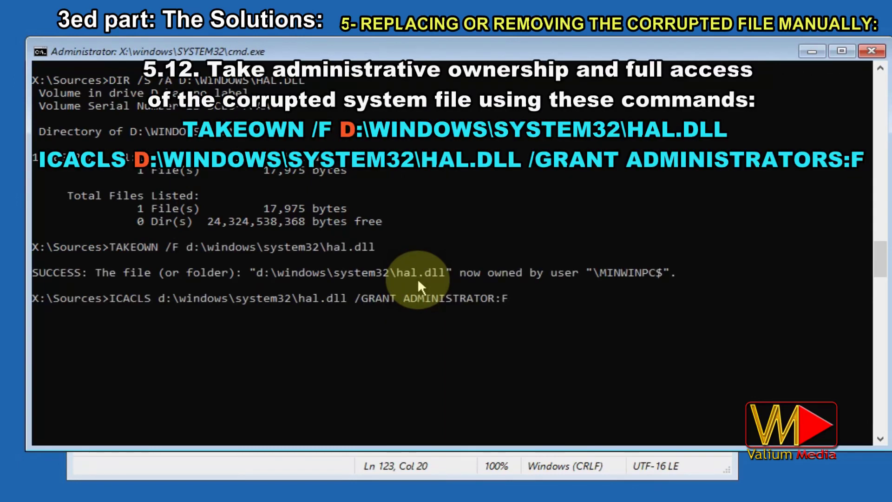
pyautogui.press('Return')
# - List all volumes with LIST VOL in DISKPART to find the USB drive's letter, and exit DISKPART
pyautogui.click(454, 350)
pyautogui.write('DISKPART')
pyautogui.press('Return')
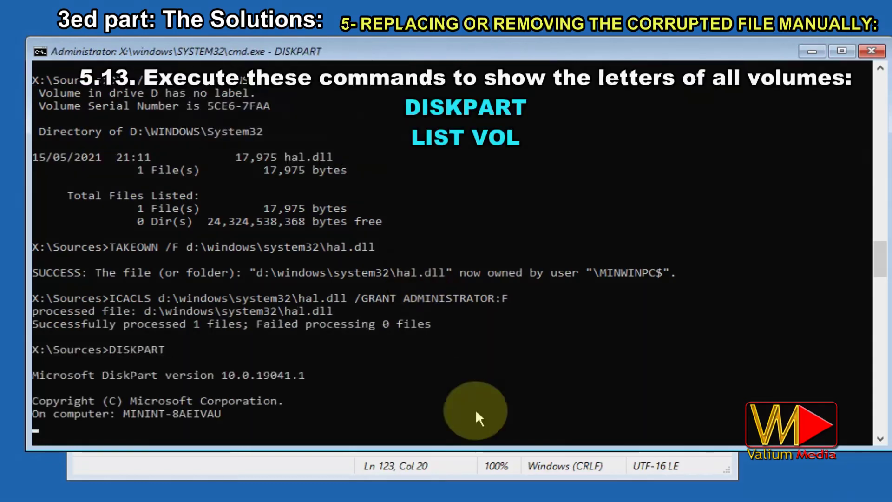
pyautogui.write('LIST VOL')
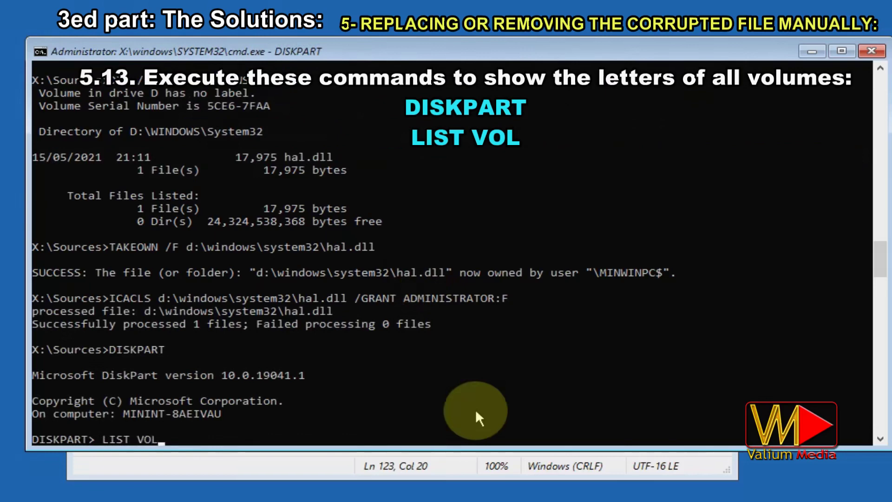
pyautogui.press('Return')
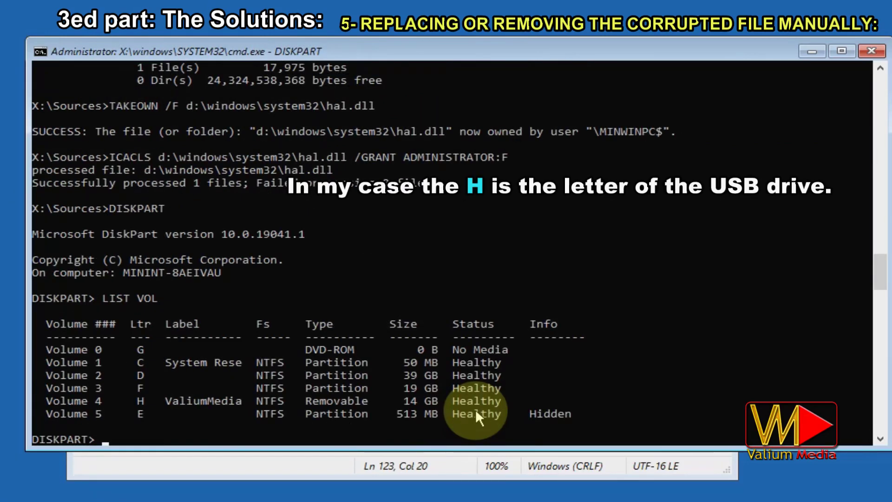
pyautogui.write('EXIT')
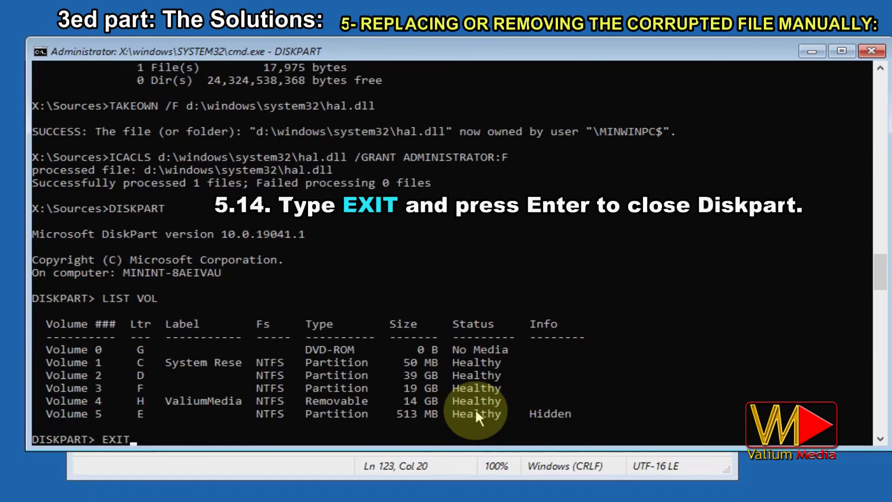
pyautogui.press('Return')
# - Create the folder D:\MOUNT and mount index 1 of H:\SOURCES\INSTALL.WIM into it with DISM /MOUNT-IMAGE as READONLY
pyautogui.write('MD')
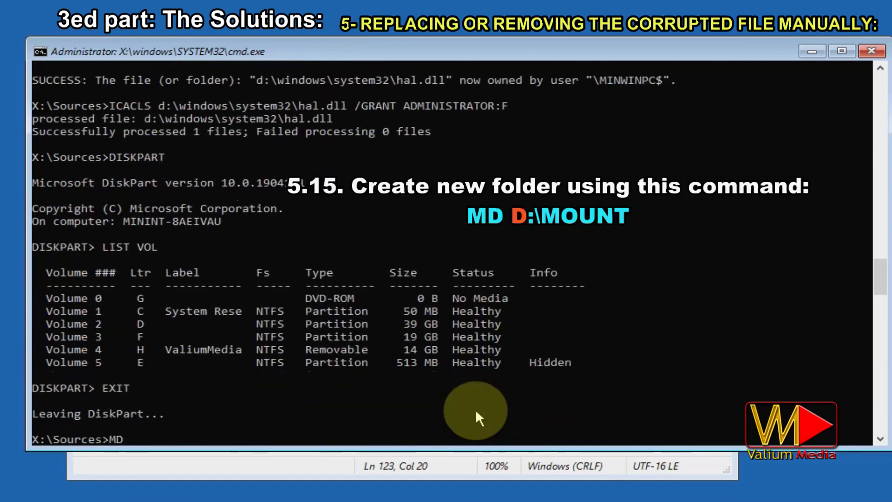
pyautogui.write(' D:\\MOUNT')
pyautogui.press('Return')
pyautogui.write('DISM /MOUNT-IMAGE /')
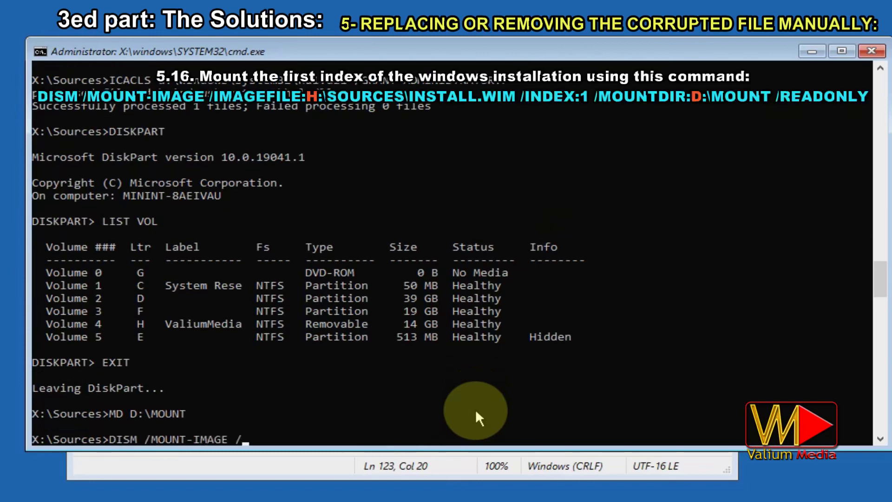
pyautogui.write('IMAGEFILE:H:\\SOURCES\\')
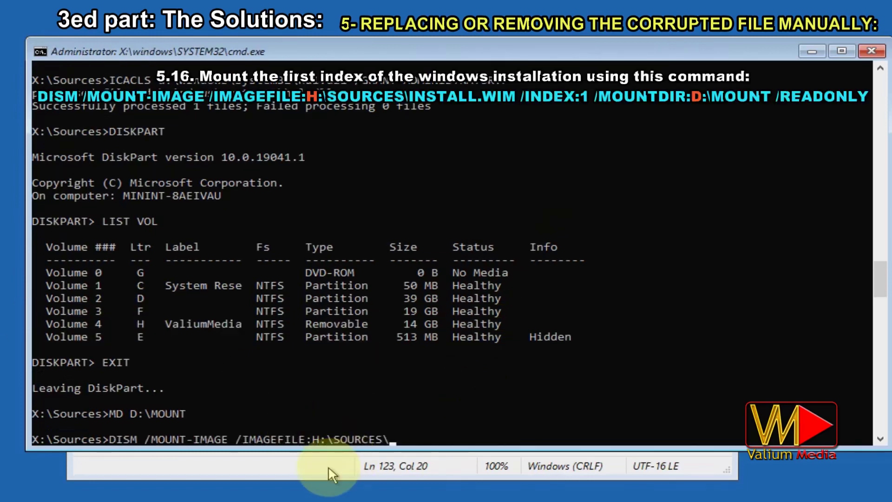
pyautogui.write('INSTALL.WIM /INDEX:1 /MOUNTDIR:D:\\MOUNT /READONLY')
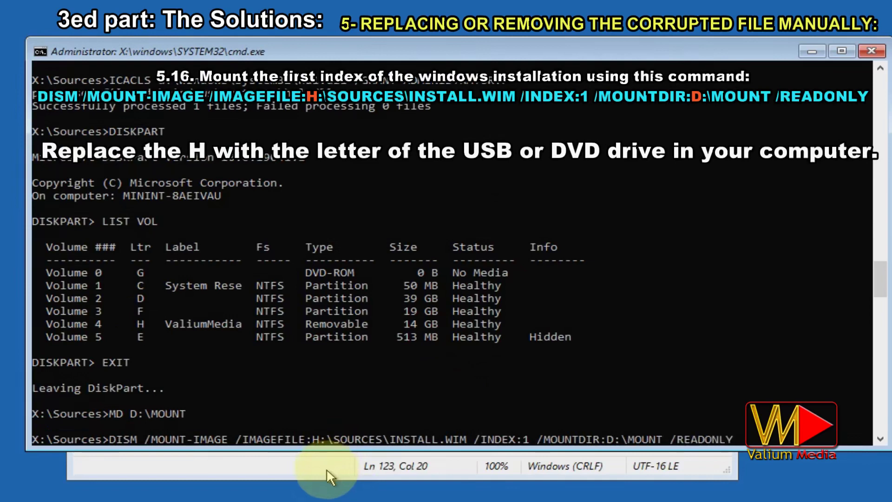
pyautogui.press('Return')
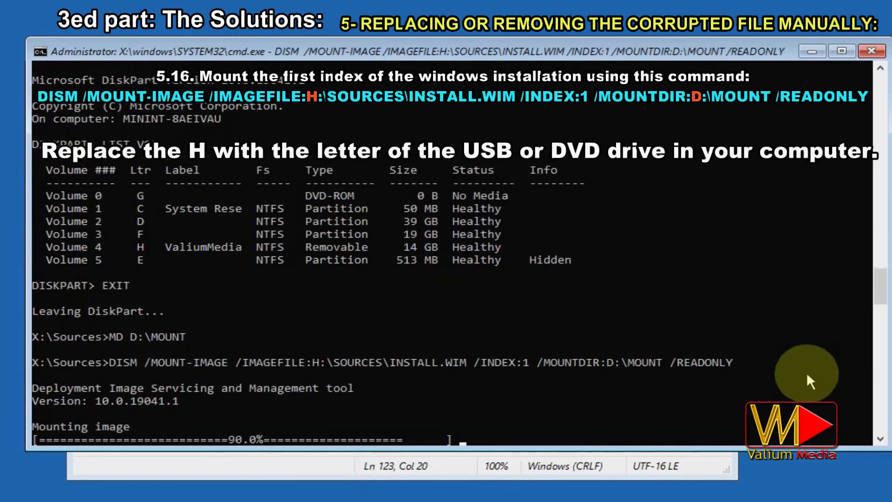
# - Rename the corrupted d:\windows\system32\hal.dll as HAL.DLL.OLD with REN
pyautogui.write('REN')
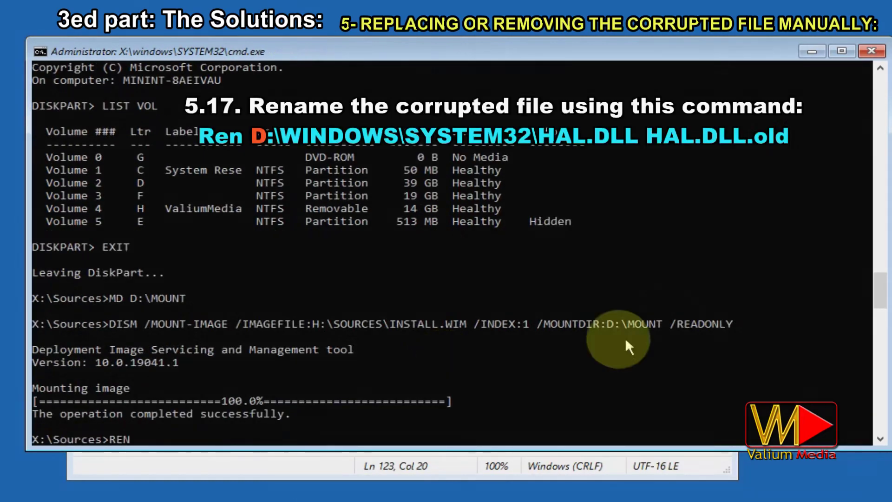
pyautogui.write(' d:\\windows\\system32\\hal.dll HAL.DLL.OLD')
pyautogui.press('Return')
# - Copy hal.dll from the mounted image's windows\system32 folder under D:\MOUNT to d:\windows\system32 with XCOPY /H, reusing the displayed paths
pyautogui.write('XCOPY /H D:\\MOUNT')
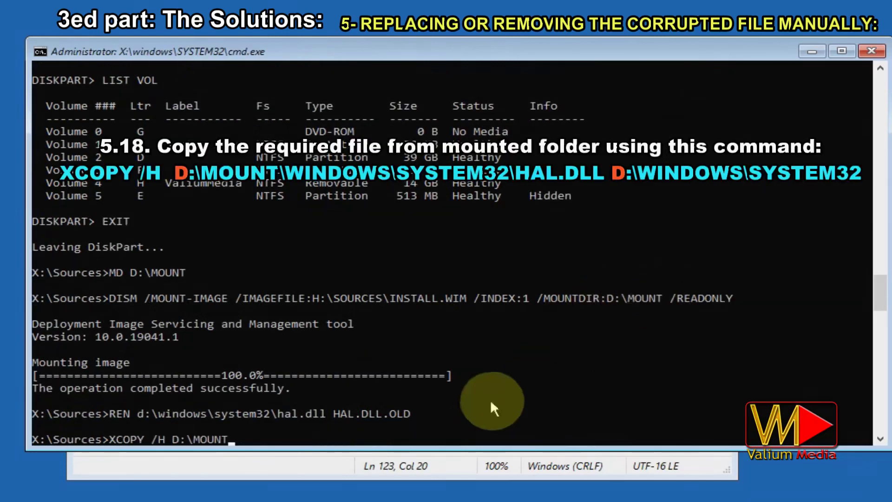
pyautogui.moveTo(151, 413); pyautogui.dragTo(323, 411)
pyautogui.rightClick(322, 412)
pyautogui.rightClick(500, 408)
pyautogui.moveTo(136, 414); pyautogui.dragTo(274, 413)
pyautogui.rightClick(274, 413)
pyautogui.rightClick(636, 370)
pyautogui.press('Return')
pyautogui.moveTo(146, 413); pyautogui.dragTo(32, 412)
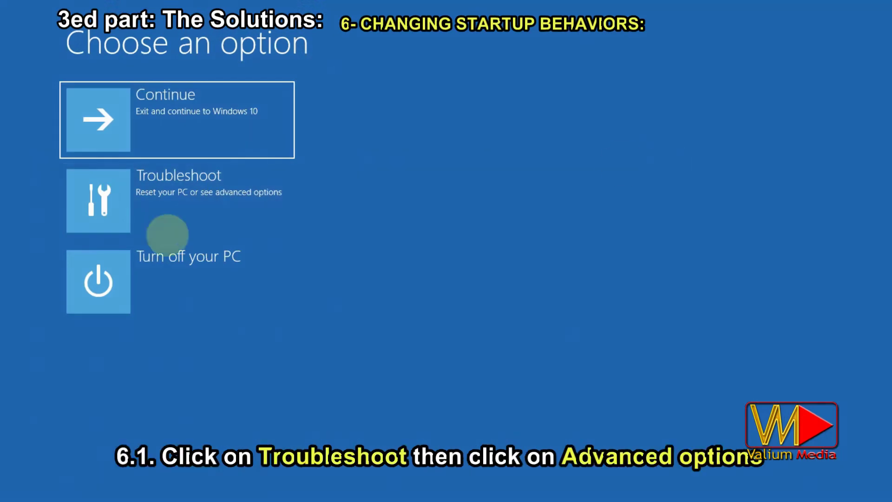
# - Restart the PC from the advanced Start-up Settings troubleshooting option and boot into Safe Mode with Networking
pyautogui.click(159, 215)
pyautogui.click(163, 232)
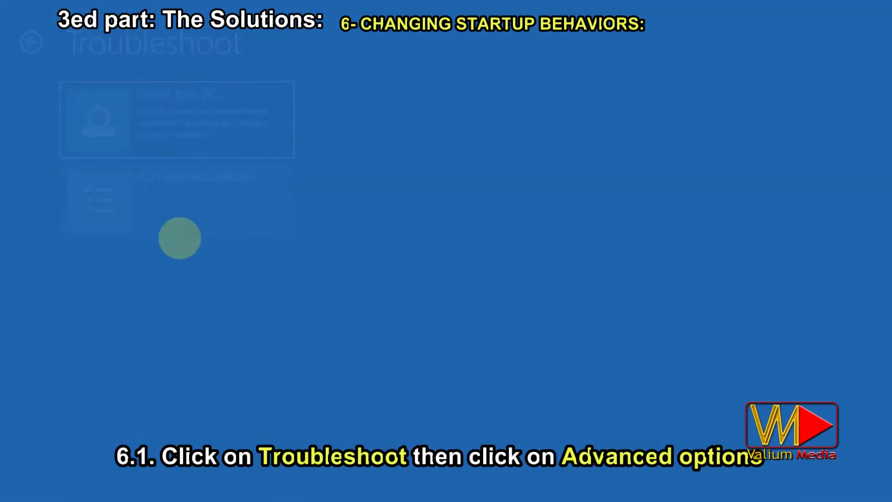
pyautogui.click(189, 217)
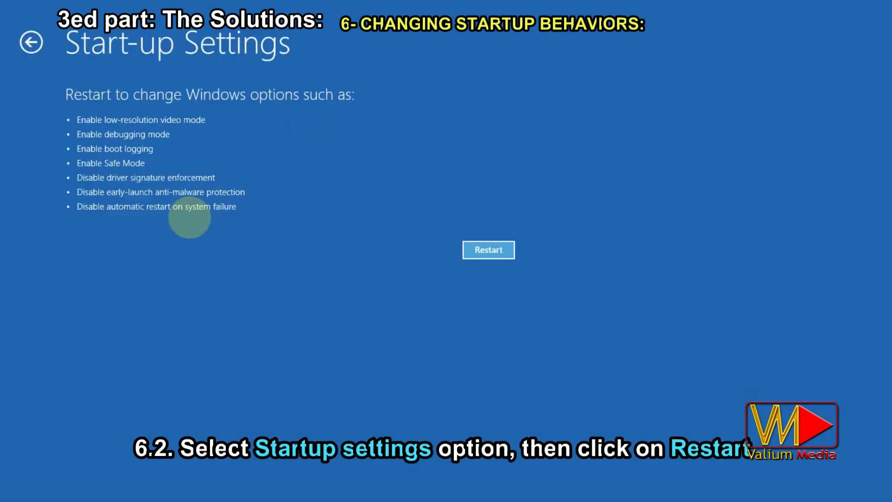
pyautogui.click(465, 253)
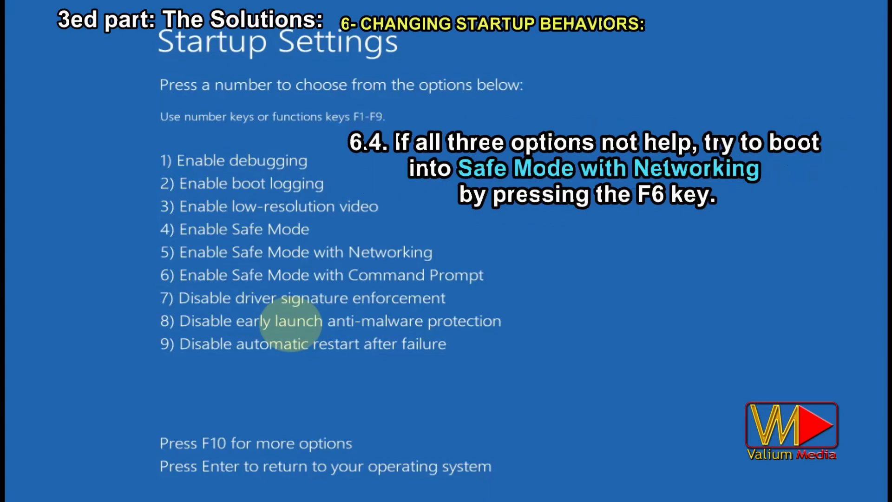
pyautogui.press('F6')
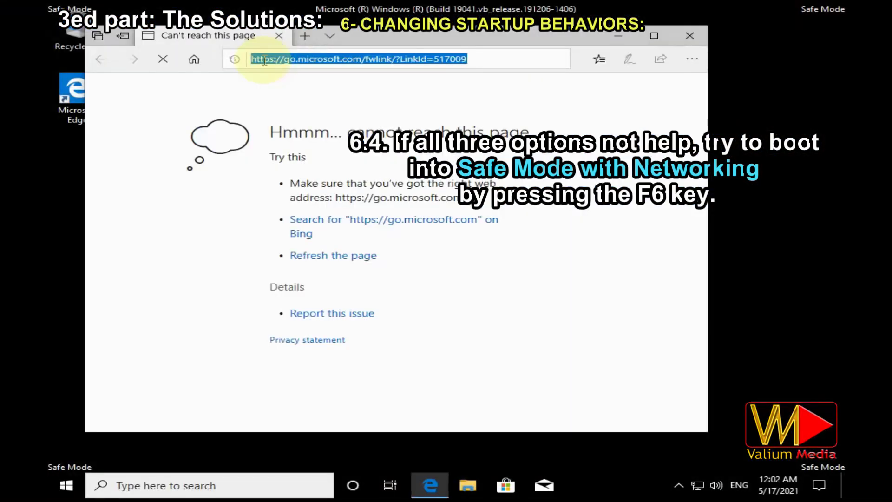
# - Test the internet connection by searching for "google" in the browser, and close the browser
pyautogui.write('google')
pyautogui.press('Return')
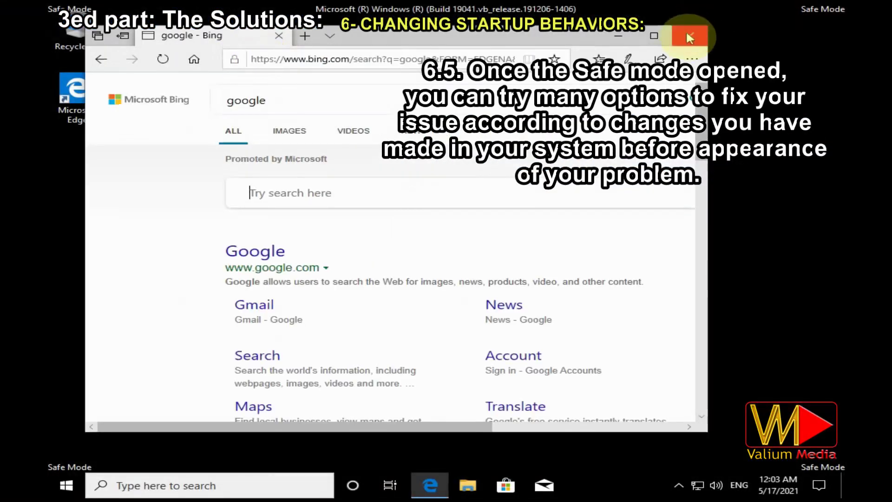
pyautogui.click(690, 35)
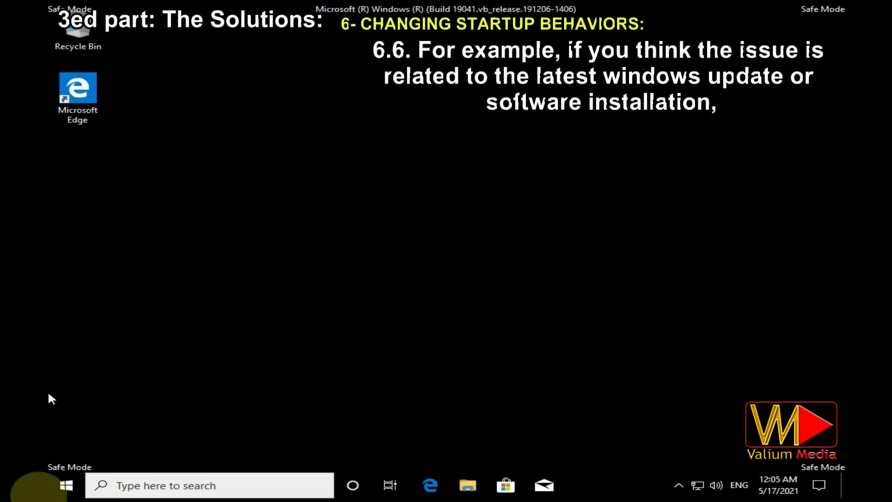
# - Review the installed programs and installed updates in Apps & features and Programs and Features, and close both windows
pyautogui.rightClick(61, 486)
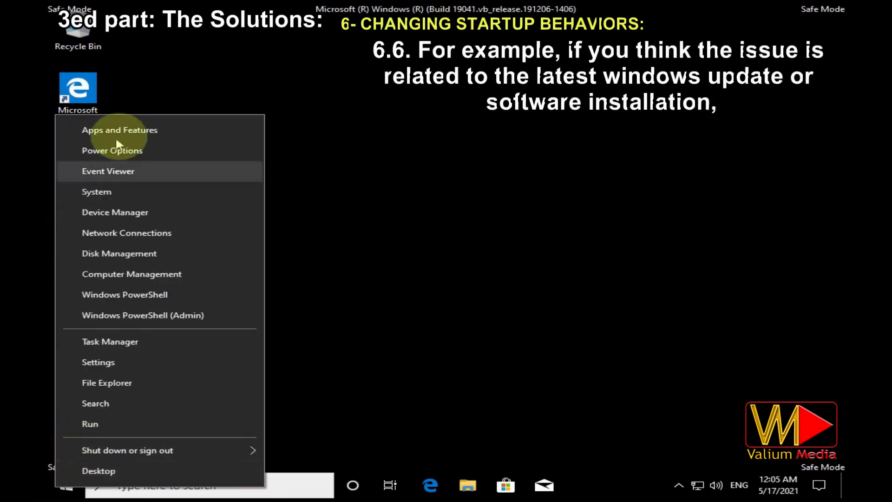
pyautogui.click(117, 132)
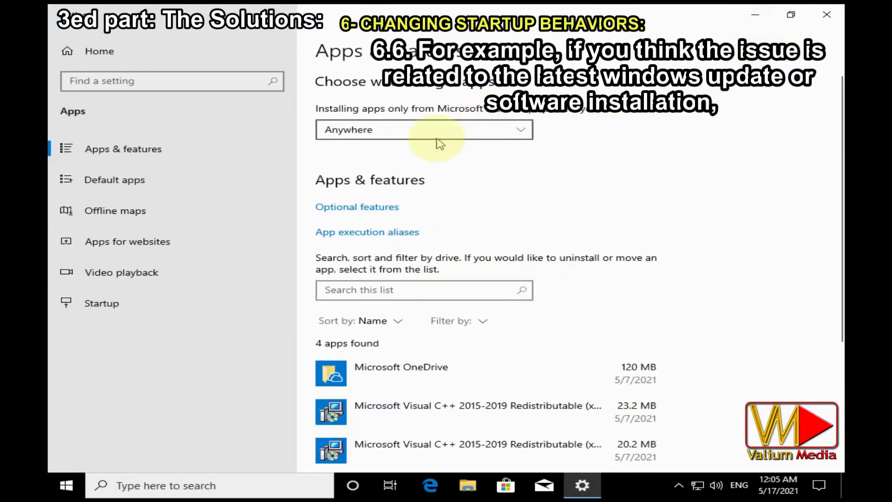
pyautogui.scroll(-5, 554, 186)
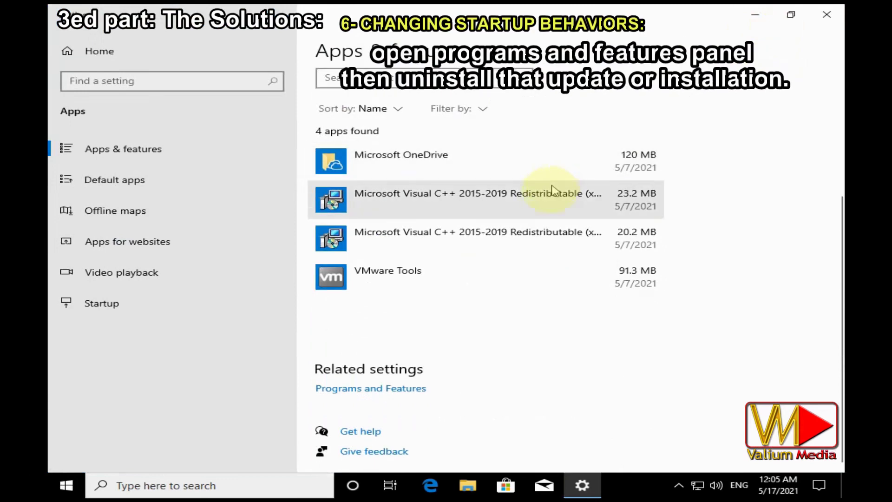
pyautogui.click(336, 390)
pyautogui.click(713, 65)
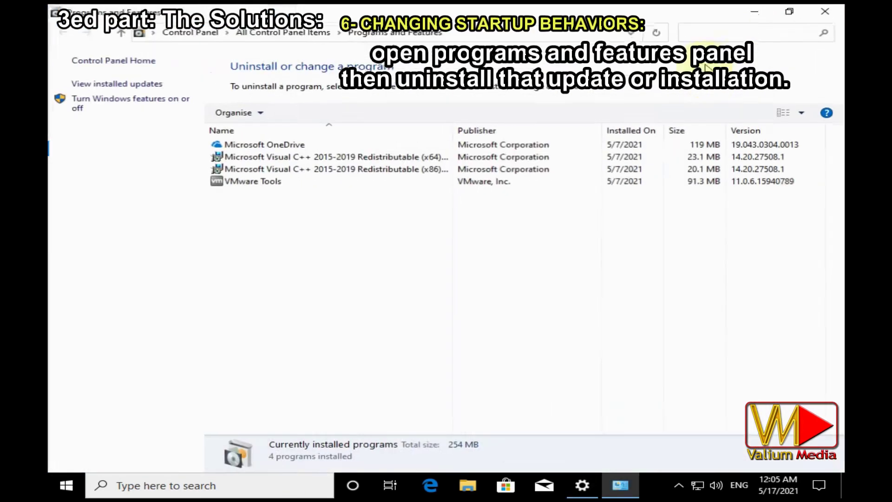
pyautogui.click(115, 83)
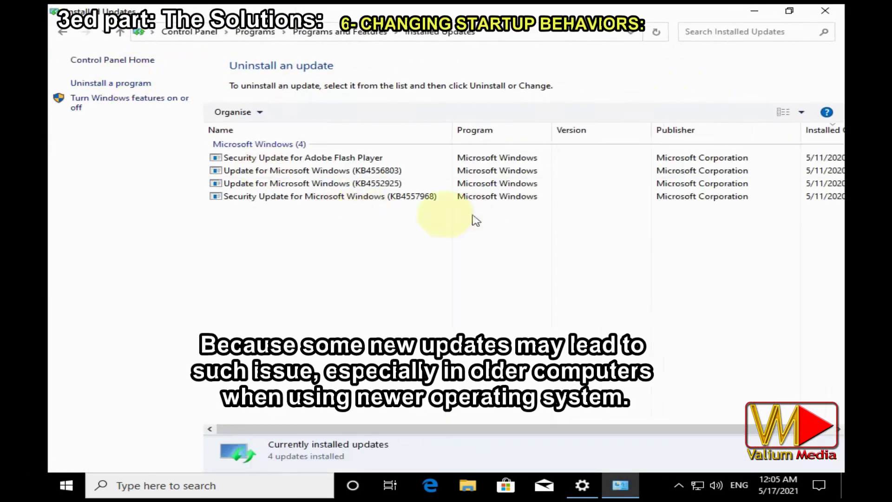
pyautogui.click(105, 84)
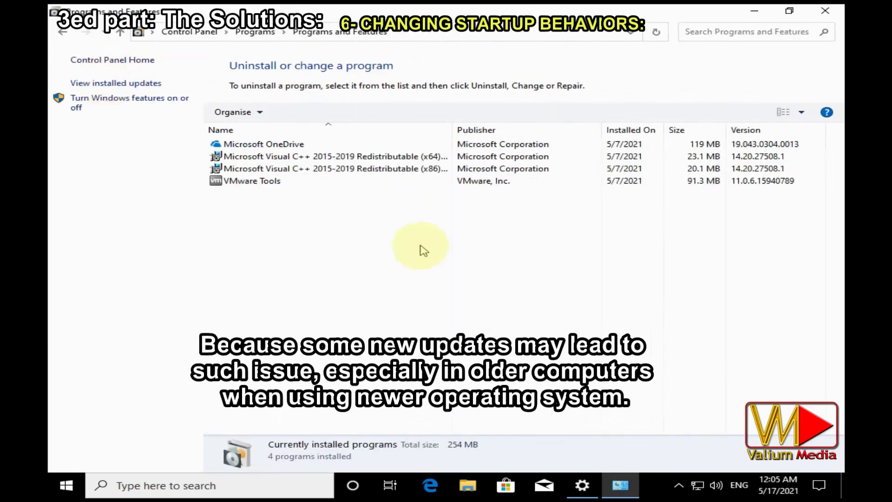
pyautogui.click(821, 16)
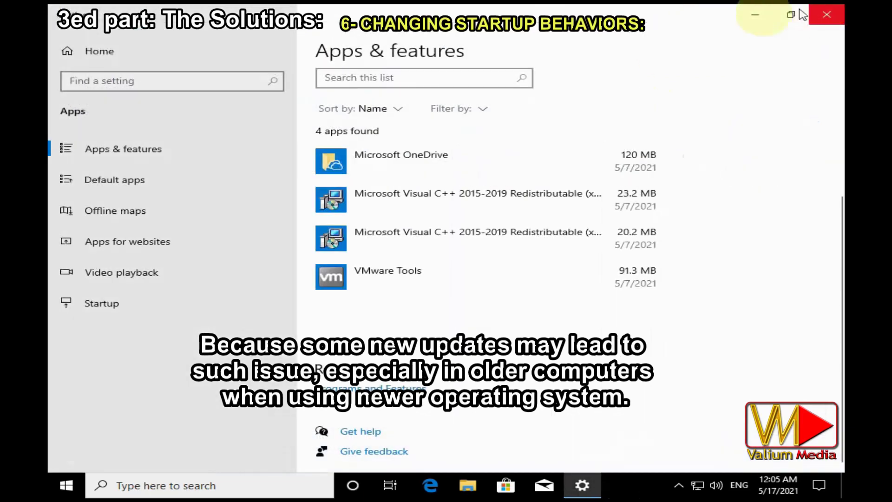
pyautogui.click(832, 17)
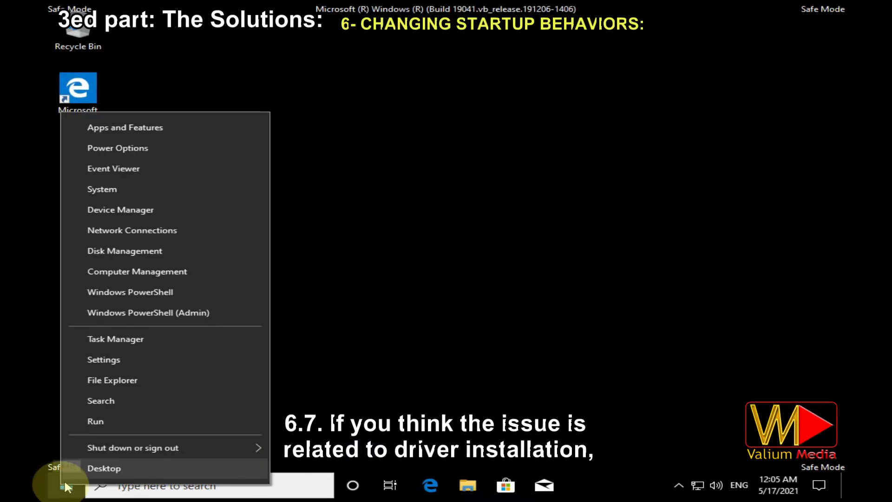
# - Search automatically for an updated driver for the VMware SVGA 3D display adaptor in Device Manager, and close the update wizard
pyautogui.click(116, 210)
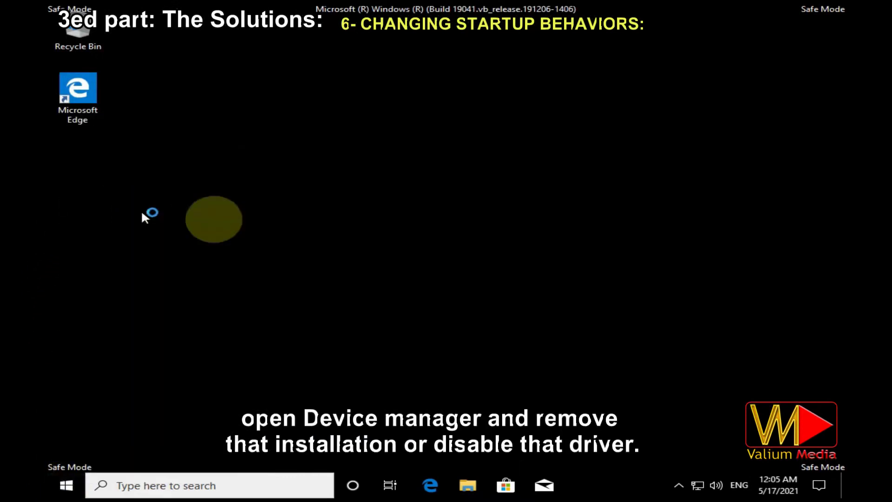
pyautogui.click(73, 154)
pyautogui.rightClick(153, 164)
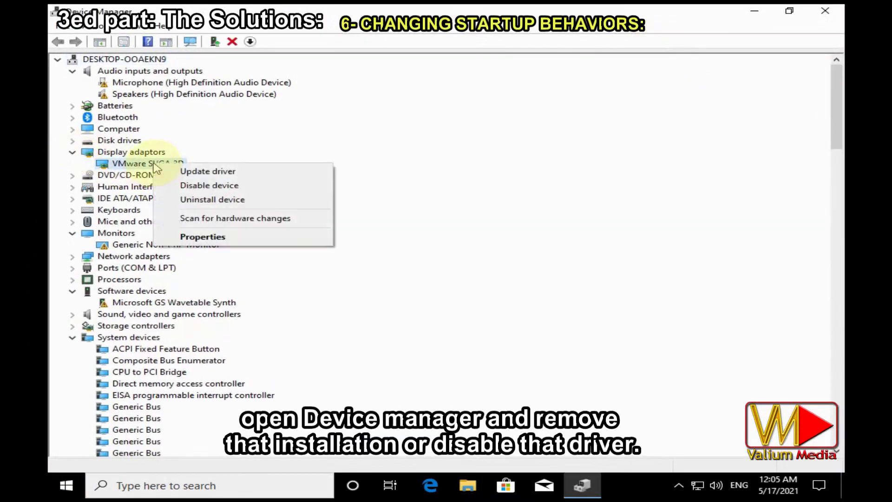
pyautogui.click(255, 171)
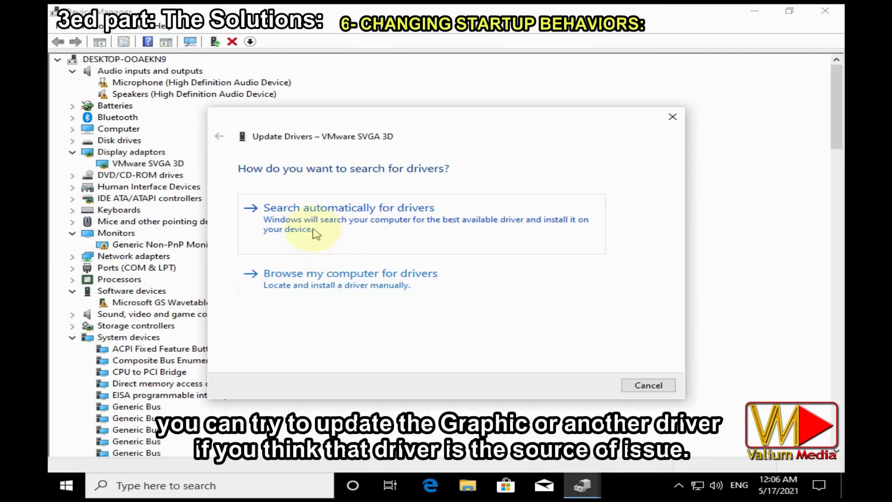
pyautogui.click(309, 239)
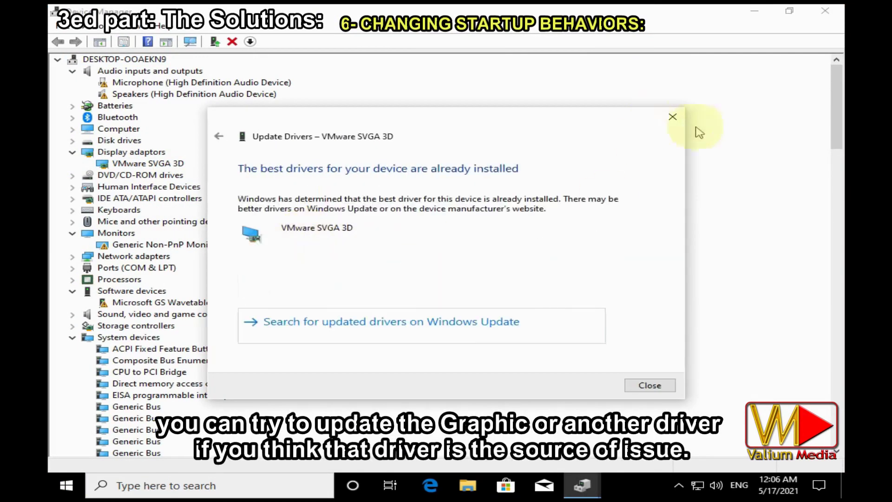
pyautogui.click(673, 117)
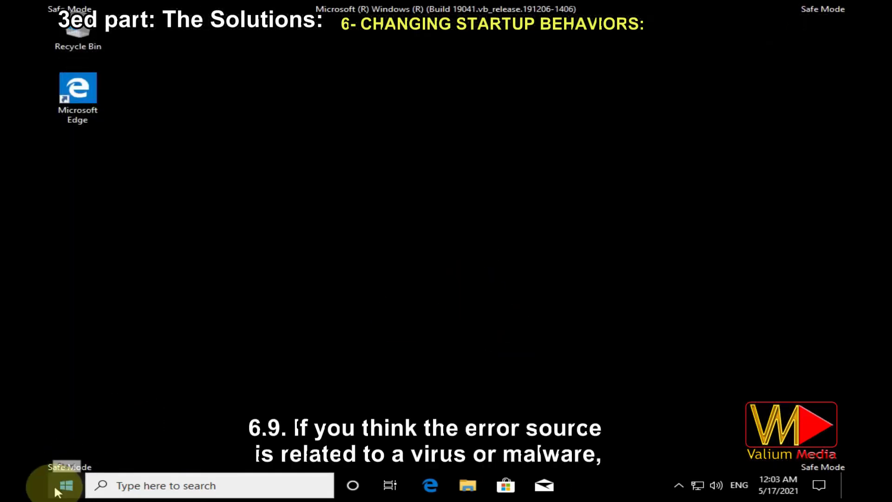
# - Find Virus & threat protection by searching Windows Settings for "virus", and run a full scan from its scan options
pyautogui.click(57, 490)
pyautogui.click(66, 425)
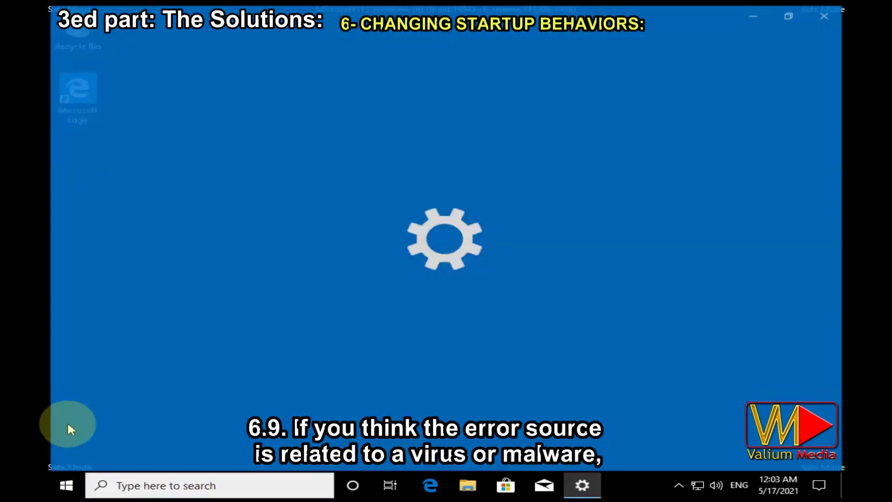
pyautogui.write('virus')
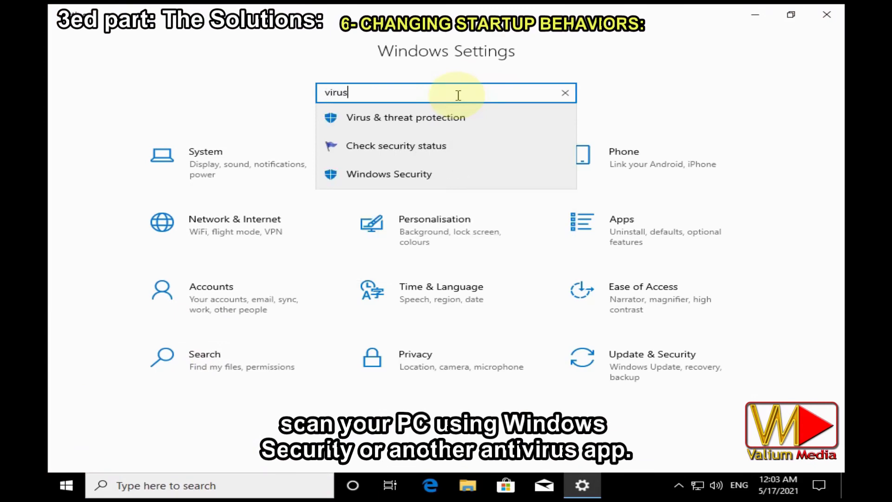
pyautogui.click(422, 118)
pyautogui.click(359, 242)
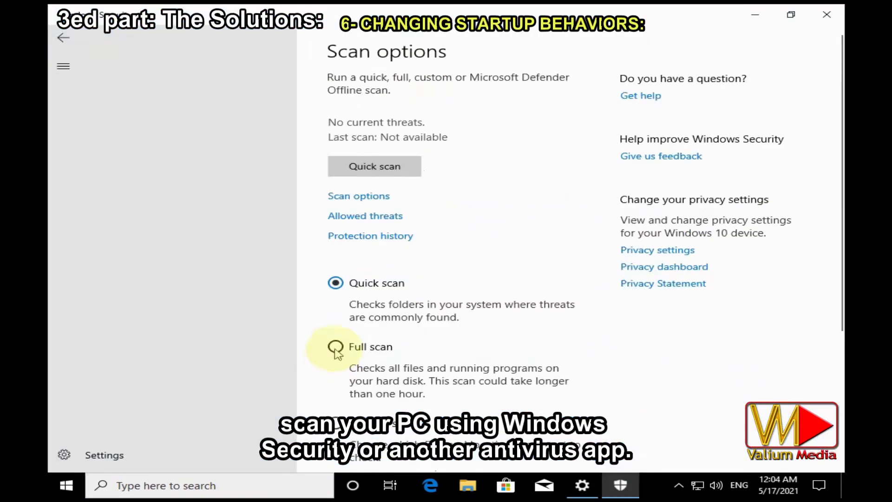
pyautogui.scroll(-5, 462, 235)
pyautogui.click(370, 414)
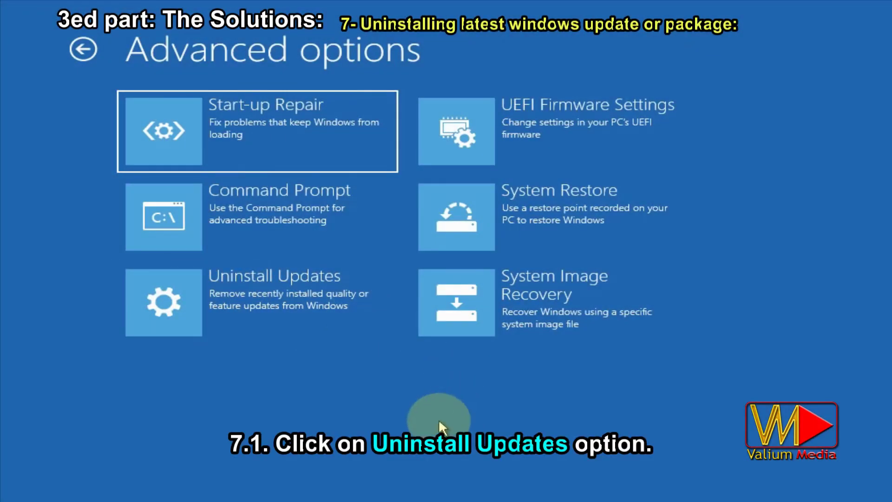
# - Try to uninstall the latest quality update from the recovery options, and choose to uninstall the latest feature update
pyautogui.click(187, 318)
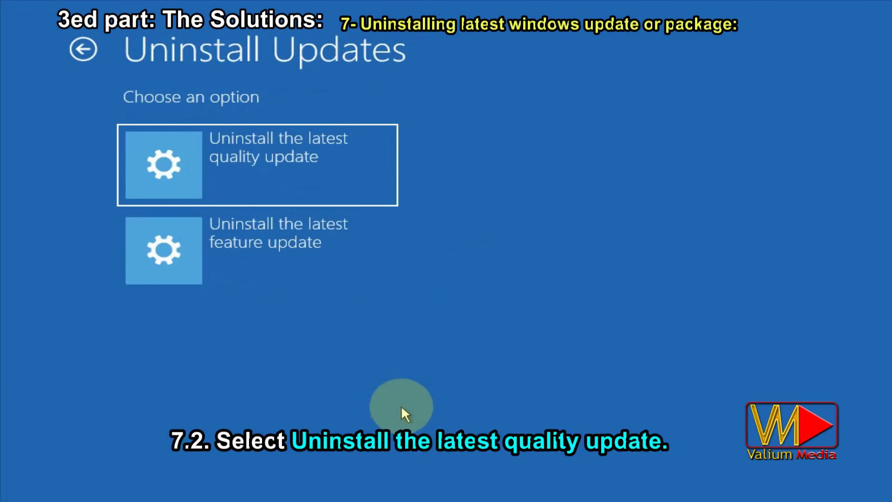
pyautogui.click(223, 191)
pyautogui.click(504, 162)
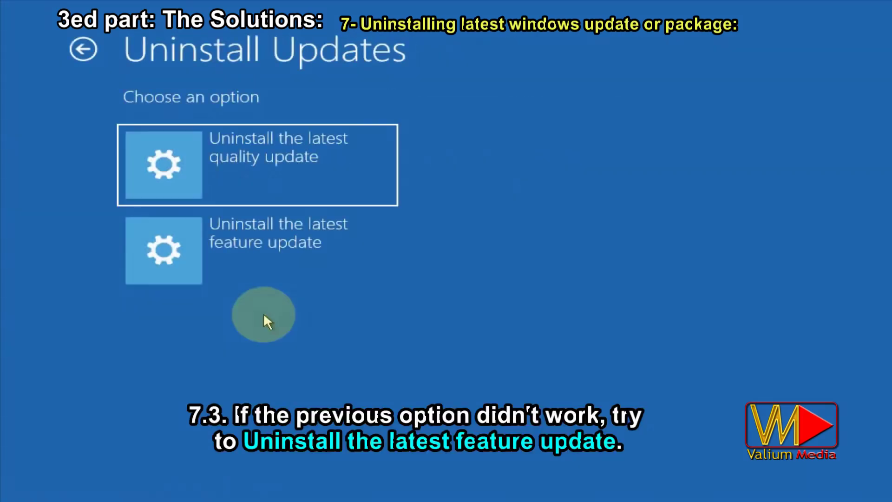
pyautogui.click(267, 260)
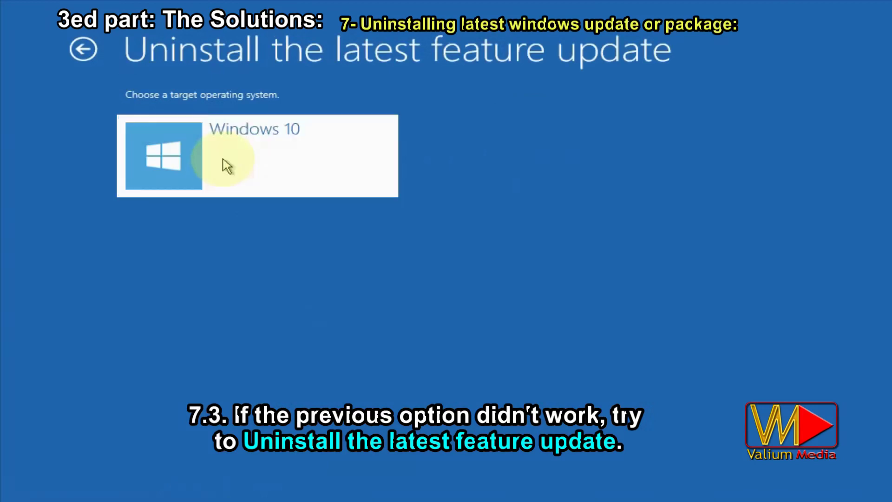
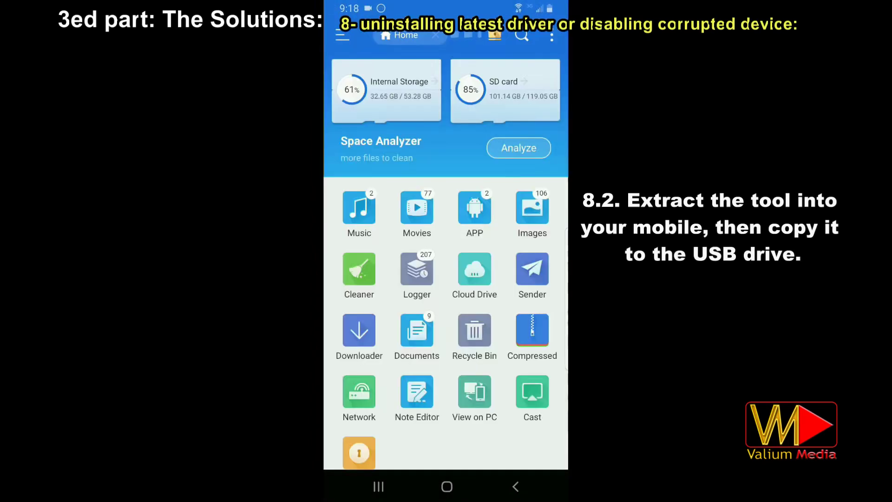
# - Copy the extracted devmanview-x64 folder from the phone's Download folder, and open the ValiumMediaTech folder on the USB drive as the destination
pyautogui.click(372, 378)
pyautogui.click(354, 111)
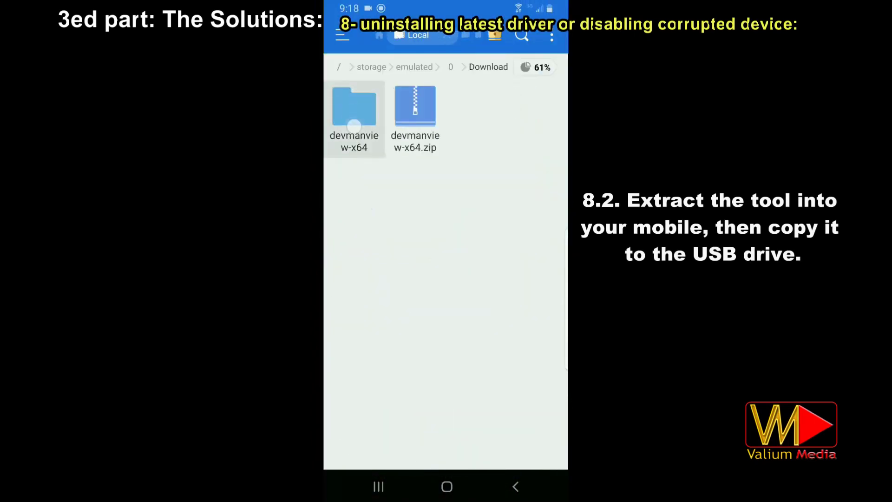
pyautogui.click(353, 110)
pyautogui.click(349, 450)
pyautogui.click(380, 36)
pyautogui.click(382, 216)
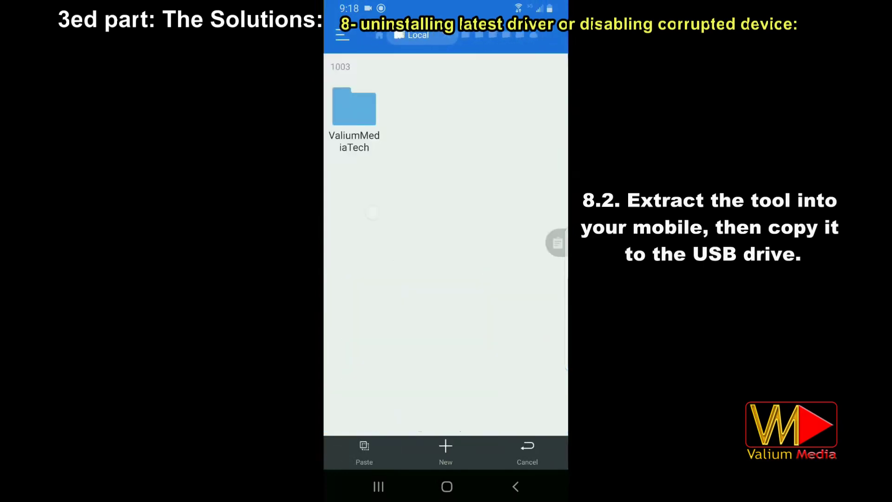
pyautogui.click(355, 110)
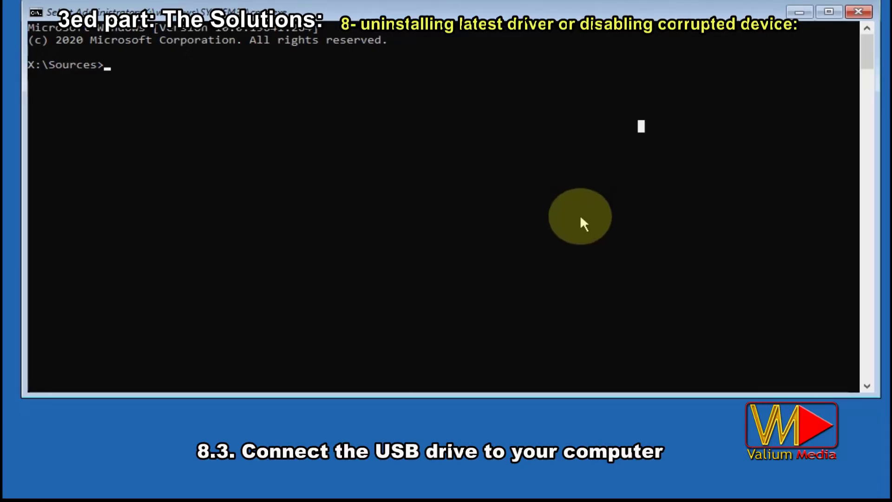
# - Launch Notepad from the Command Prompt and browse its Open dialog to the devmanview-x64 folder on the ValiumMediaTech (G:) drive
pyautogui.write('NOTEPAD')
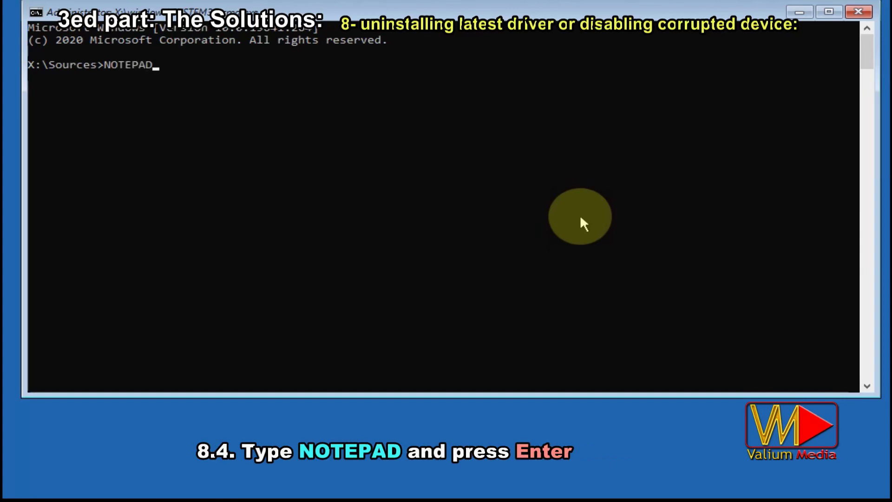
pyautogui.press('Return')
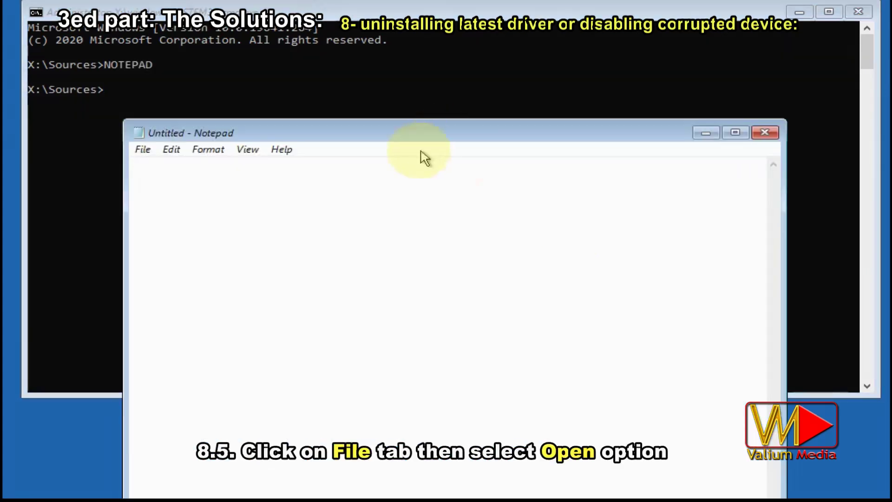
pyautogui.click(143, 151)
pyautogui.click(176, 202)
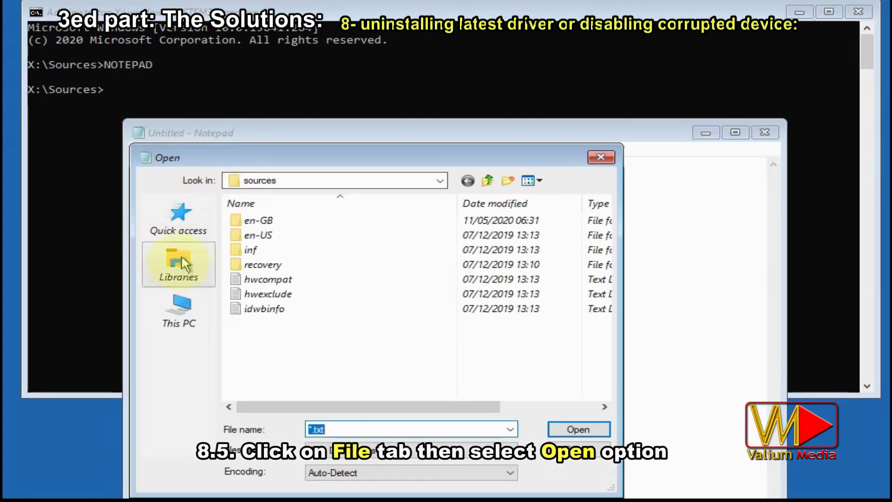
pyautogui.click(177, 304)
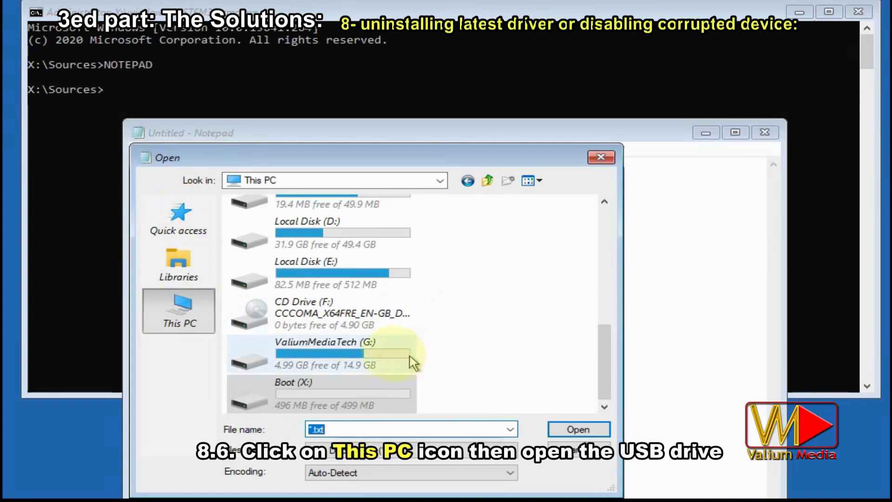
pyautogui.doubleClick(377, 355)
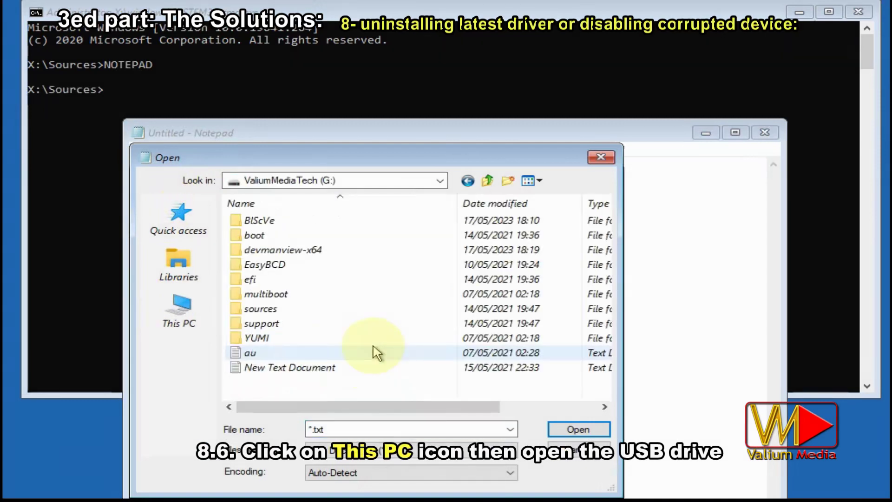
pyautogui.doubleClick(283, 251)
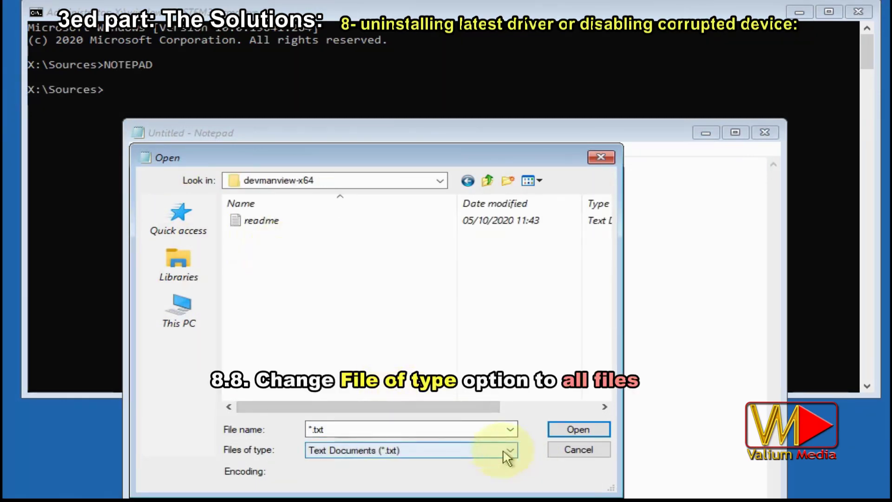
# - Show all file types in the Open dialog and run the DevManView application as administrator
pyautogui.click(505, 452)
pyautogui.click(319, 475)
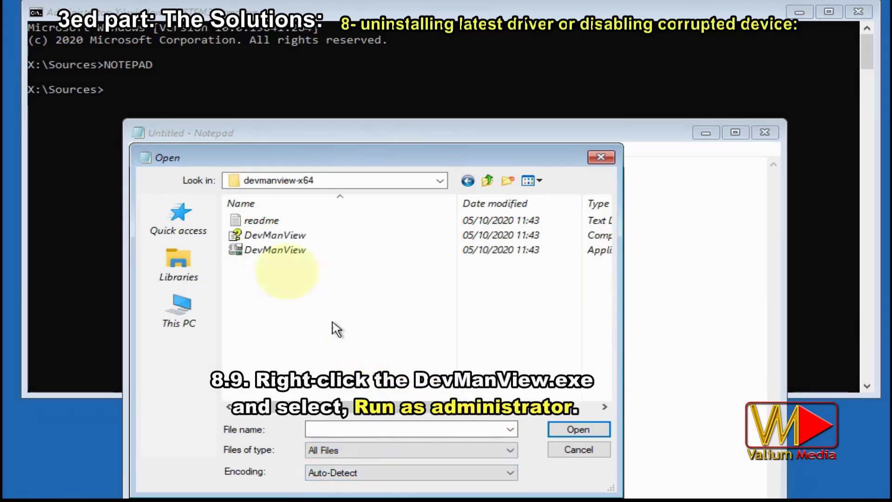
pyautogui.click(273, 251)
pyautogui.rightClick(268, 252)
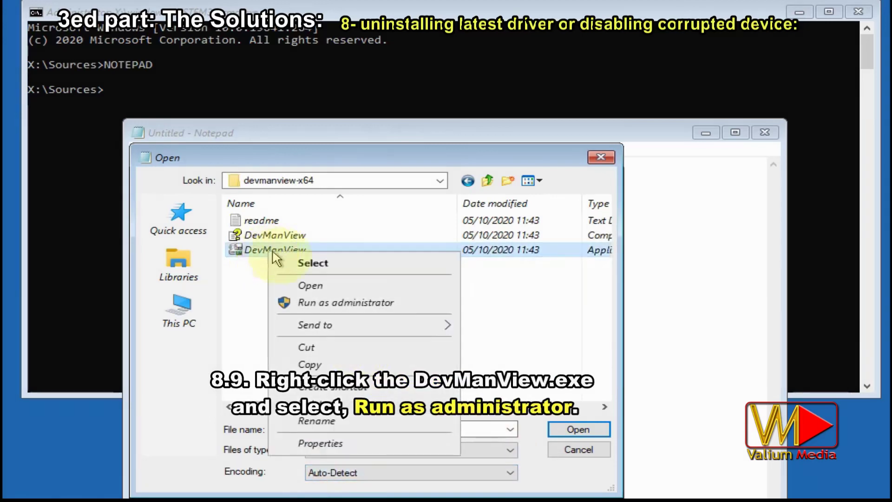
pyautogui.click(339, 302)
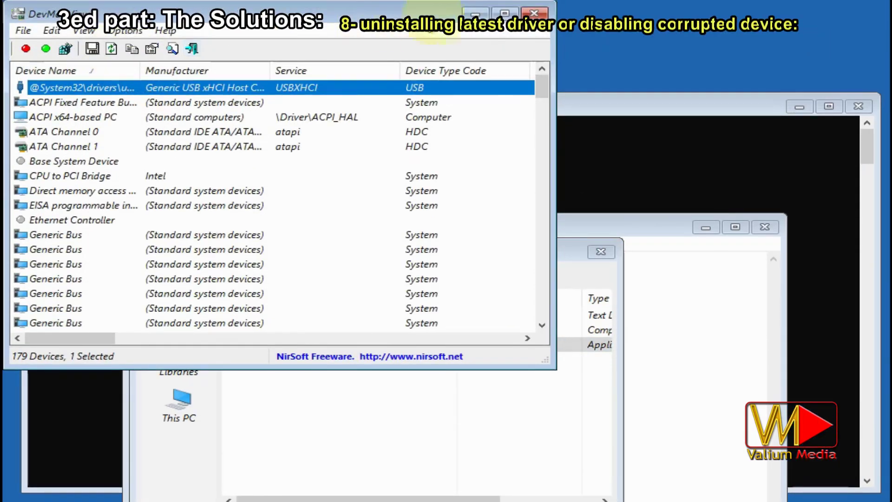
# - Maximise DevManView and load its device list from the external Windows directory D:\Windows
pyautogui.click(506, 12)
pyautogui.click(122, 26)
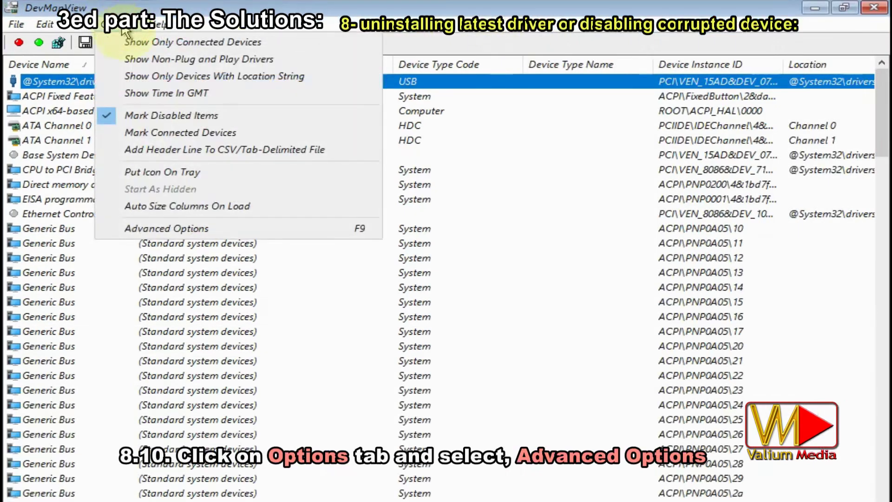
pyautogui.click(153, 229)
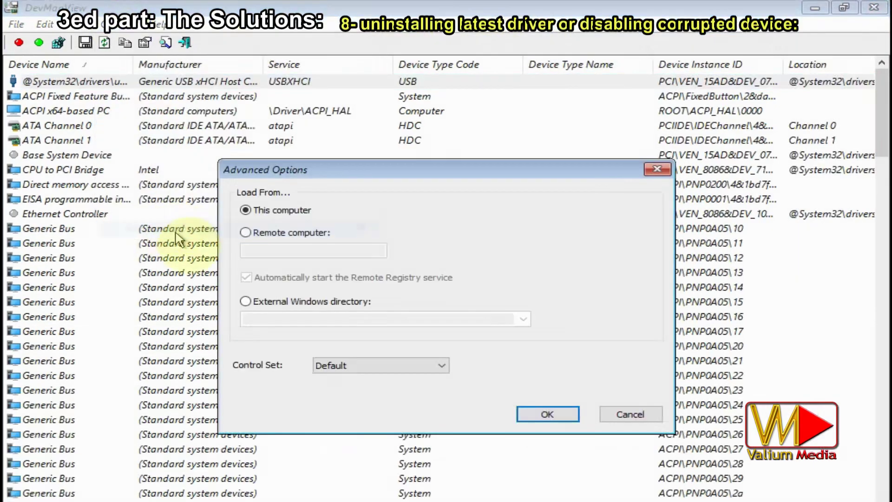
pyautogui.click(245, 302)
pyautogui.click(523, 319)
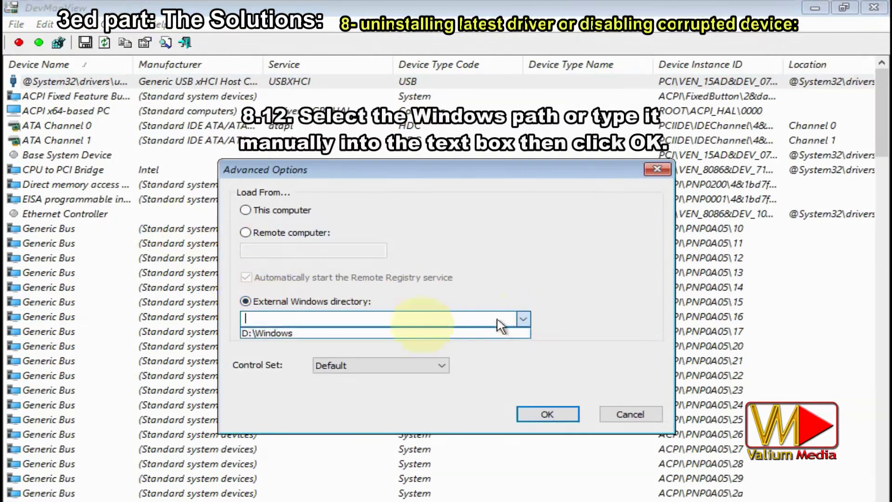
pyautogui.click(272, 333)
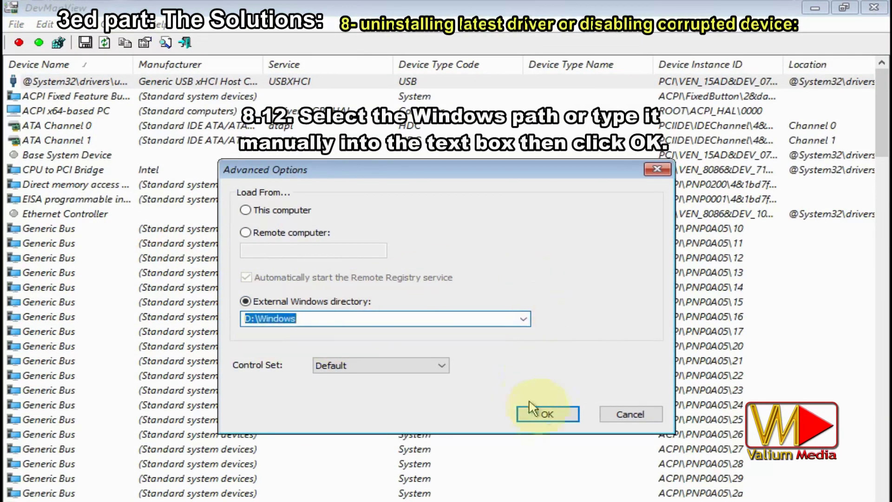
pyautogui.click(548, 415)
# - Disable the Bluetooth Device (RFCOMM) entry in the loaded device list and confirm the change
pyautogui.scroll(-20, 375, 249)
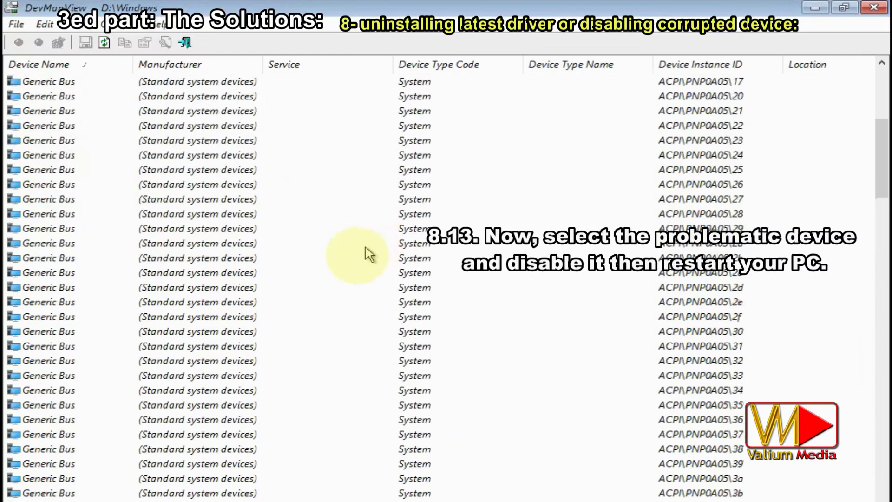
pyautogui.click(84, 464)
pyautogui.rightClick(91, 464)
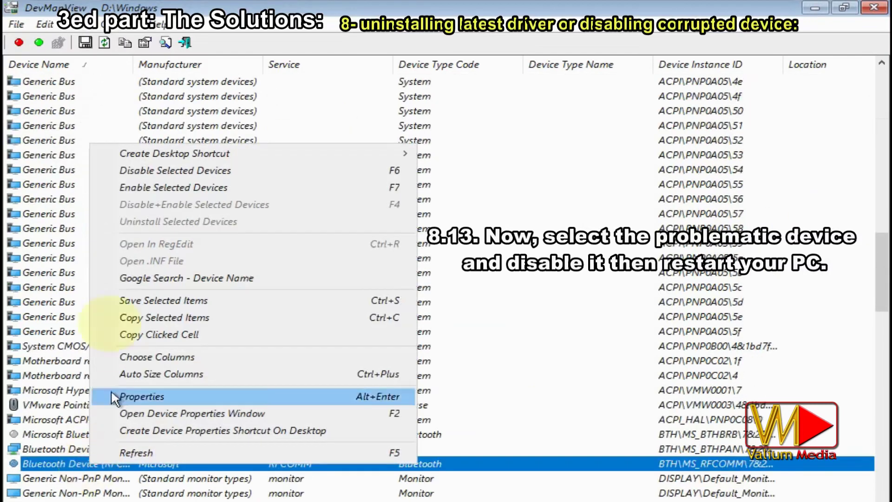
pyautogui.click(188, 176)
pyautogui.click(499, 359)
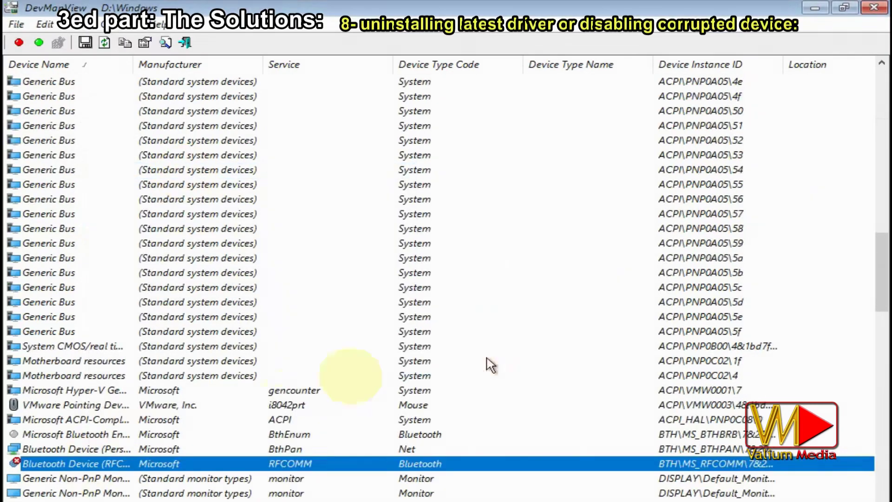
# - Select the first Motherboard resources entry, and toggle the Mark Disabled Items option off and back on
pyautogui.click(232, 478)
pyautogui.click(358, 420)
pyautogui.click(479, 361)
pyautogui.click(112, 25)
pyautogui.click(122, 115)
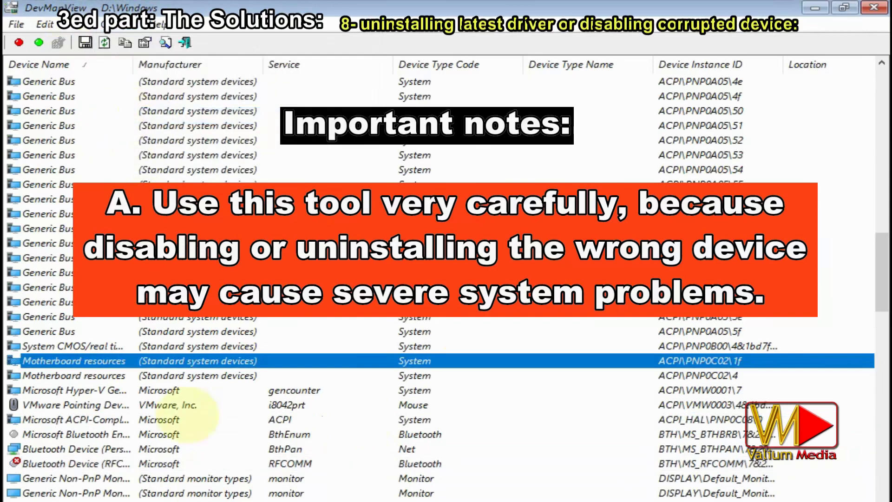
pyautogui.click(112, 24)
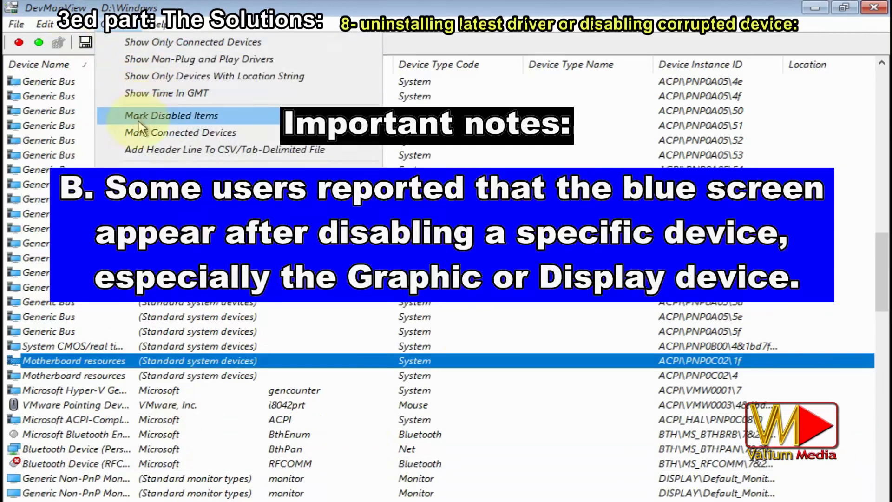
pyautogui.click(149, 116)
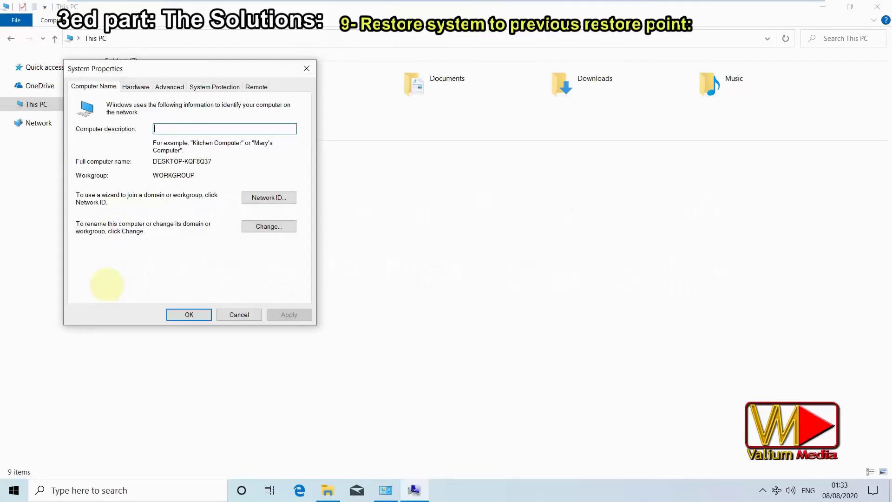
# - Turn on system protection for Local Disk (C:) with 14% maximum disk usage, and start the System Restore wizard
pyautogui.click(214, 86)
pyautogui.click(253, 255)
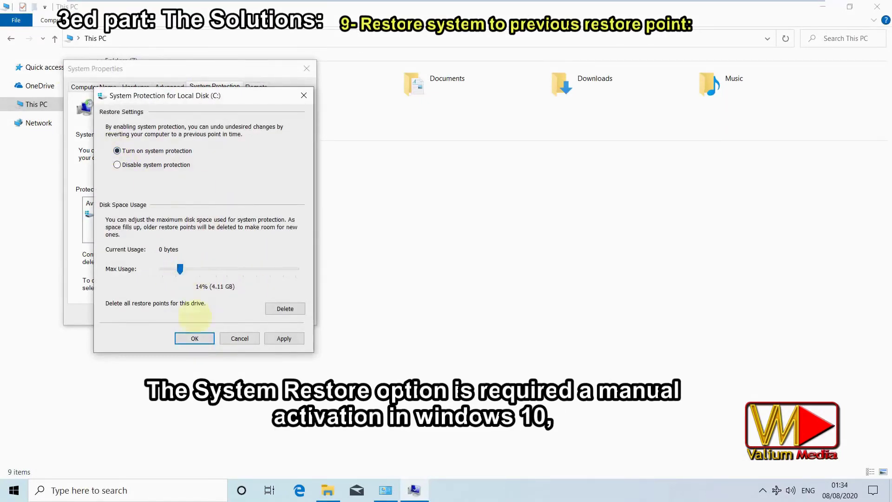
pyautogui.click(195, 338)
pyautogui.click(189, 314)
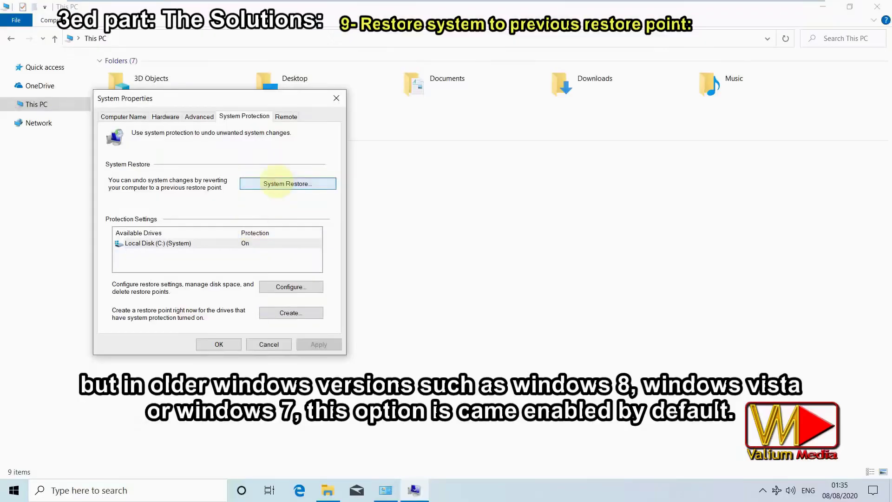
pyautogui.click(279, 184)
pyautogui.click(525, 367)
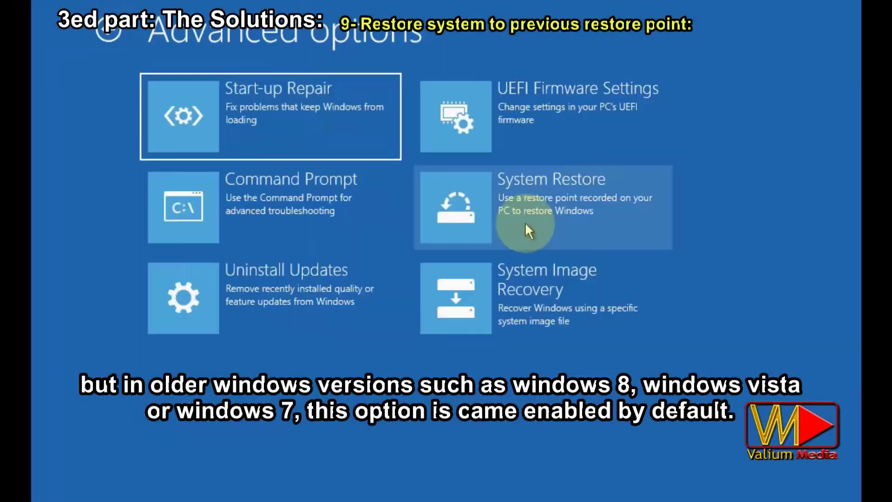
# - Start System Restore from the recovery environment's advanced options, choosing the Windows installation to restore, and proceed to its list of restore points
pyautogui.click(526, 223)
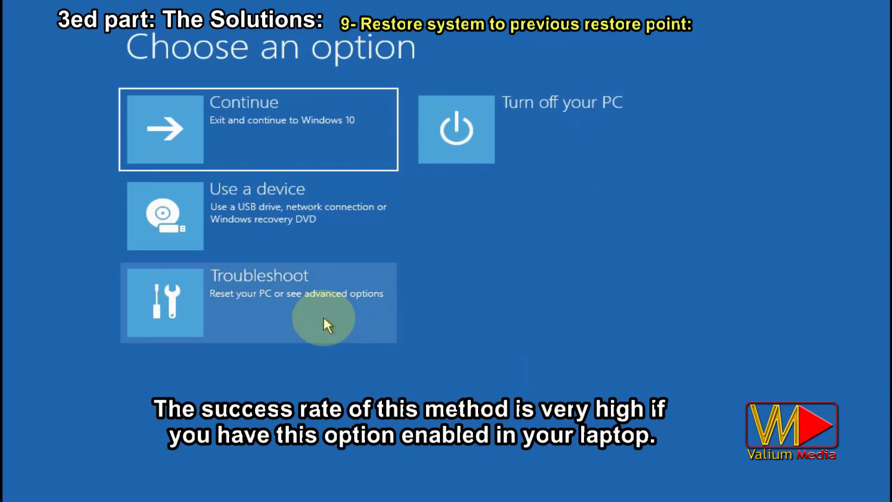
pyautogui.click(324, 316)
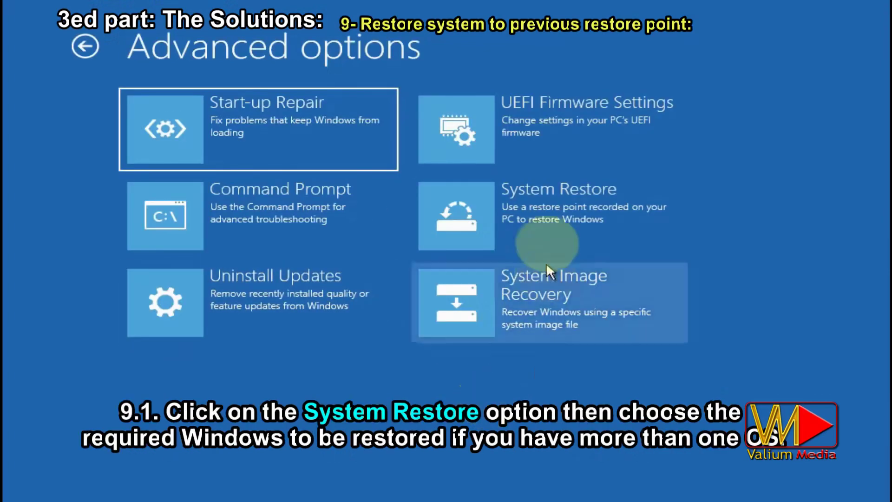
pyautogui.click(511, 199)
pyautogui.click(306, 178)
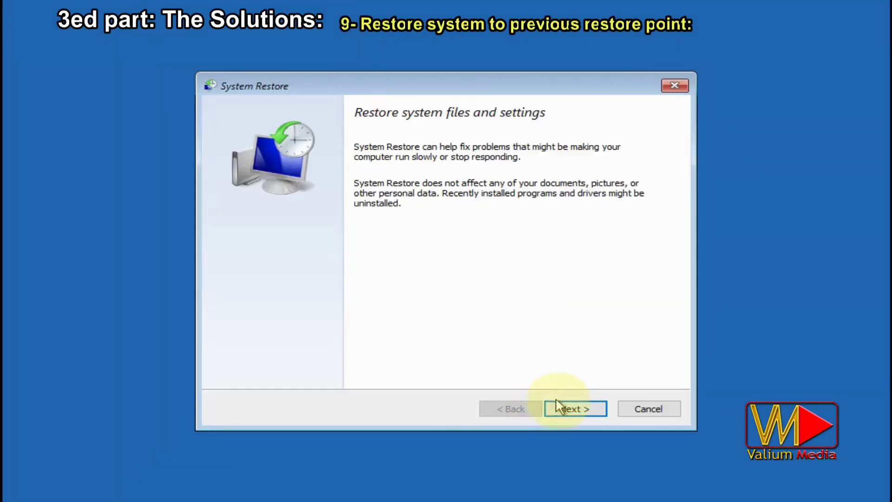
pyautogui.click(563, 408)
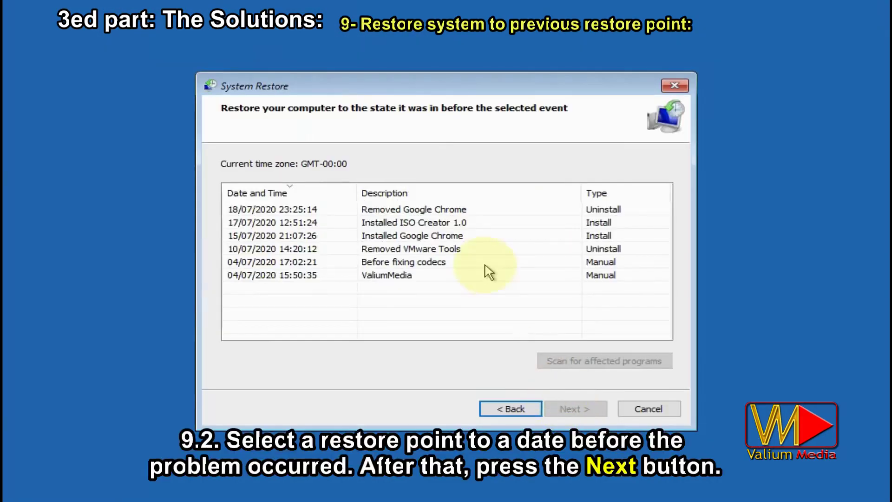
# - Restore the system to the 17/07/2020 12:51:24 restore point "Installed ISO Creator 1.0", accept the warning and restart the computer
pyautogui.click(274, 223)
pyautogui.click(570, 407)
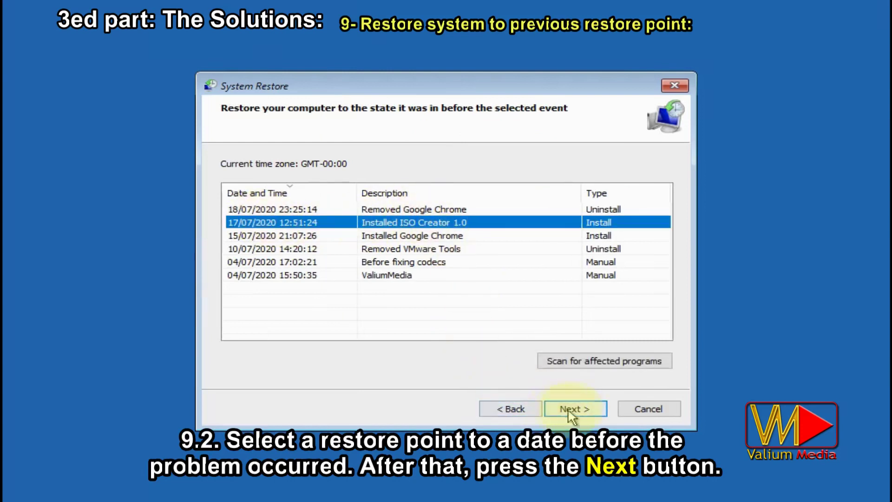
pyautogui.click(573, 409)
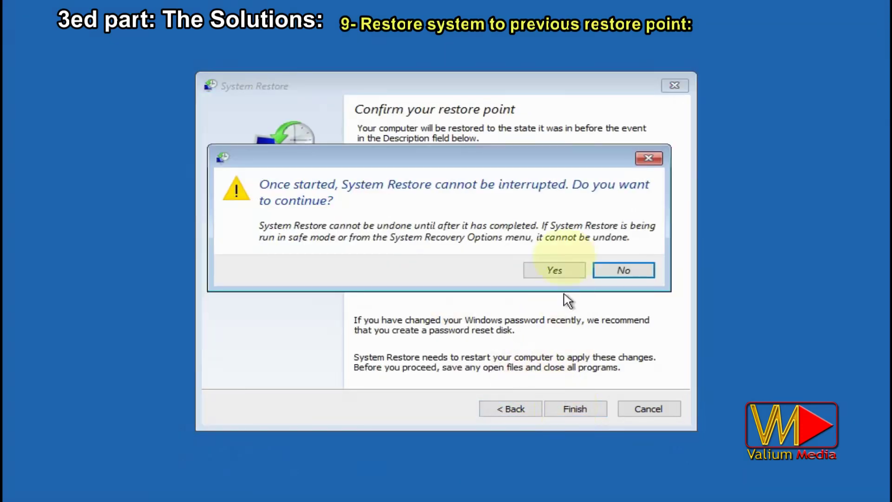
pyautogui.click(555, 271)
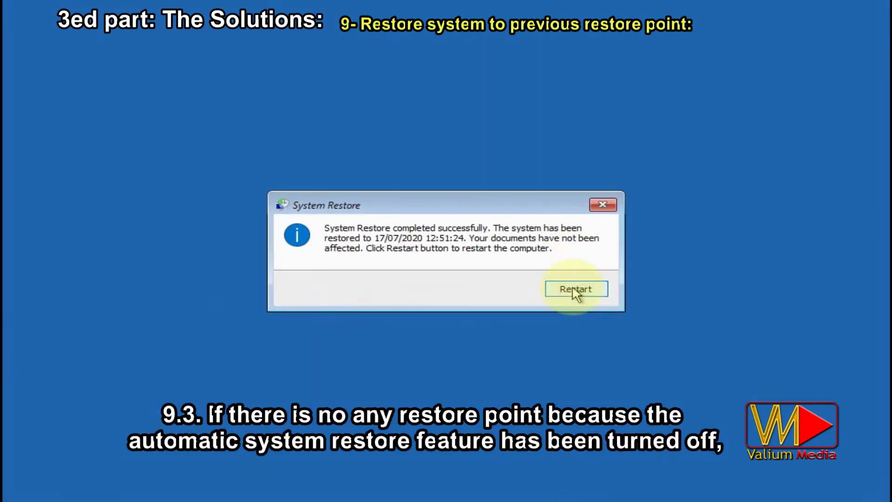
pyautogui.click(577, 290)
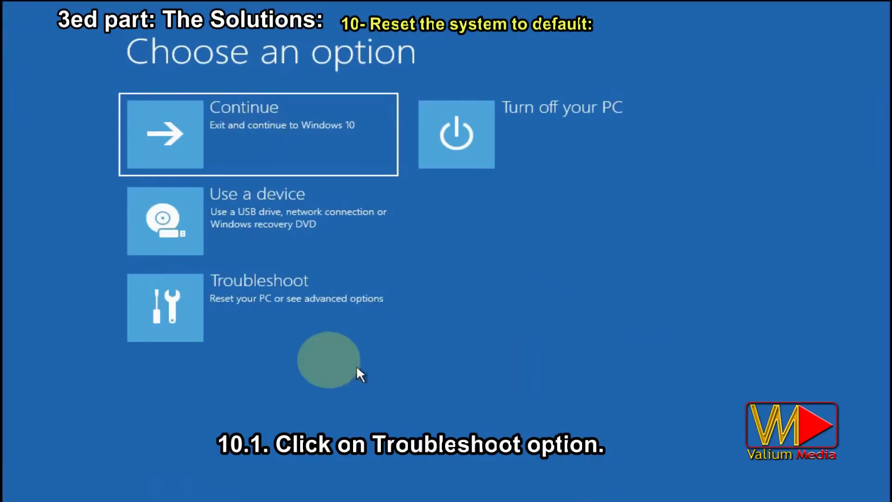
# - Reset this PC through the administrator account, keeping personal files and using the Local reinstall option
pyautogui.click(289, 329)
pyautogui.click(251, 148)
pyautogui.click(258, 163)
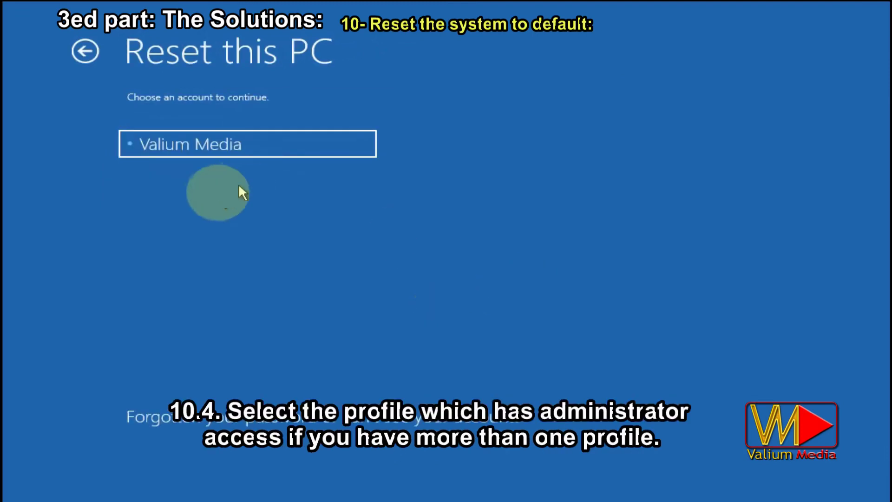
pyautogui.click(198, 154)
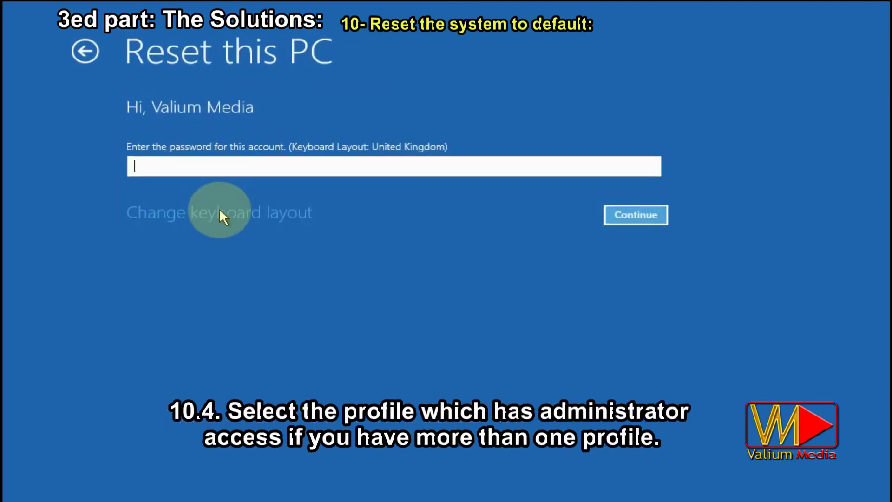
pyautogui.click(653, 215)
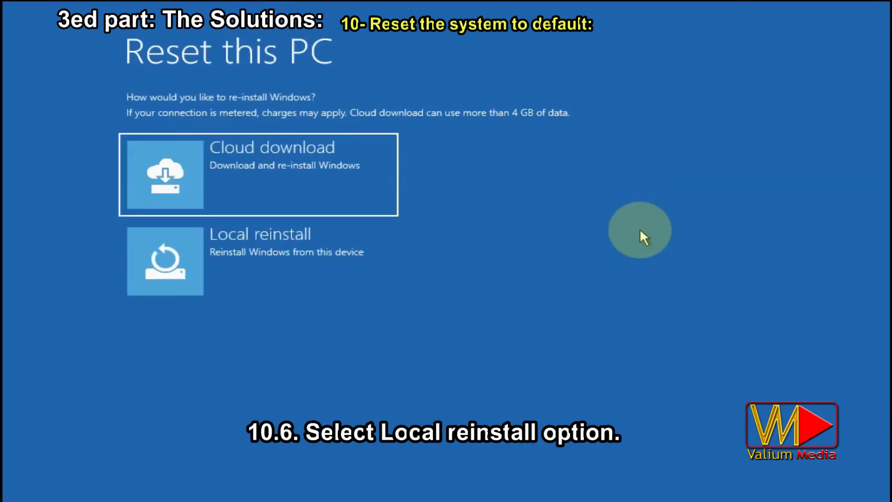
pyautogui.click(234, 285)
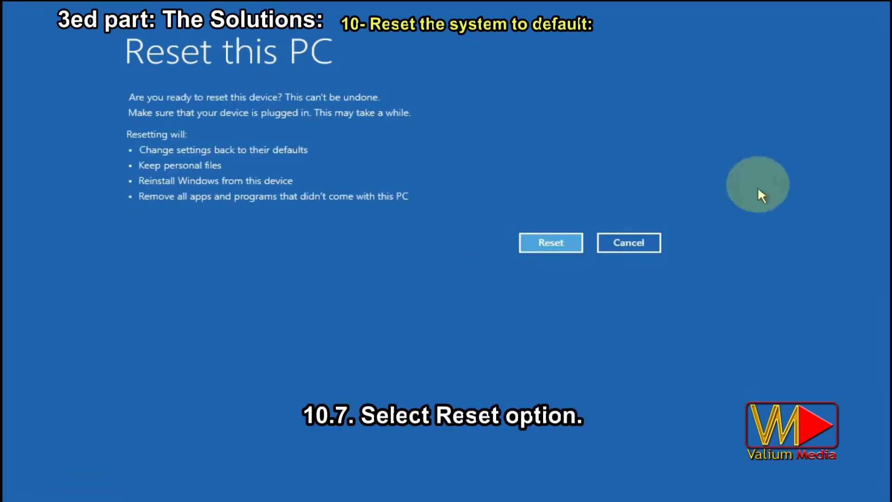
pyautogui.click(546, 244)
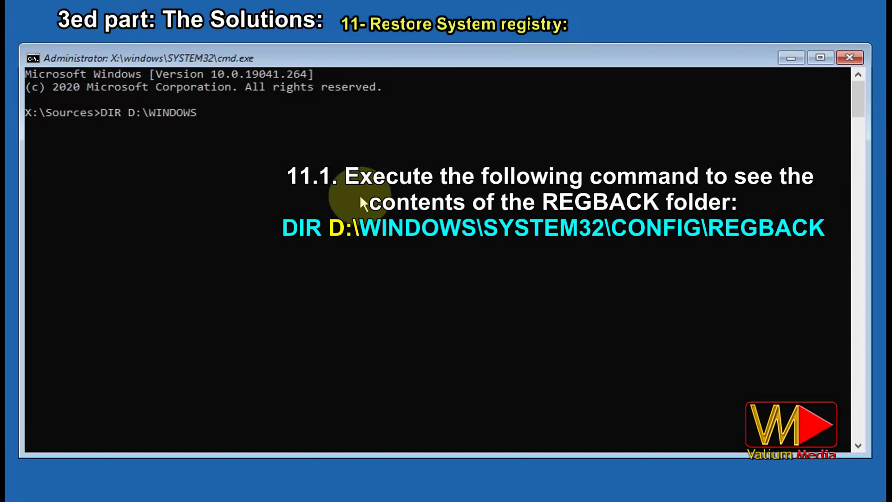
# - List the contents of the registry backup folder with DIR D:\WINDOWS\SYSTEM32\CONFIG\REGBACK and check the number of files
pyautogui.write('SYSTEM32\\C')
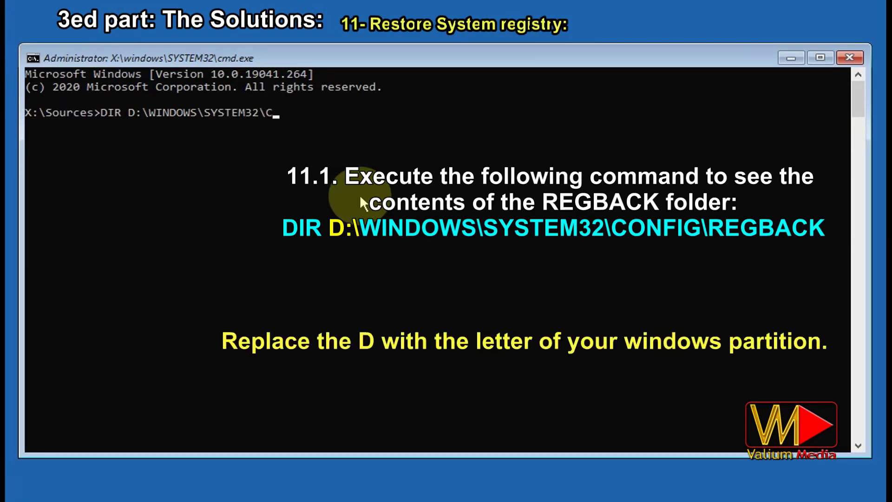
pyautogui.write('ONFIG\\REGBACK')
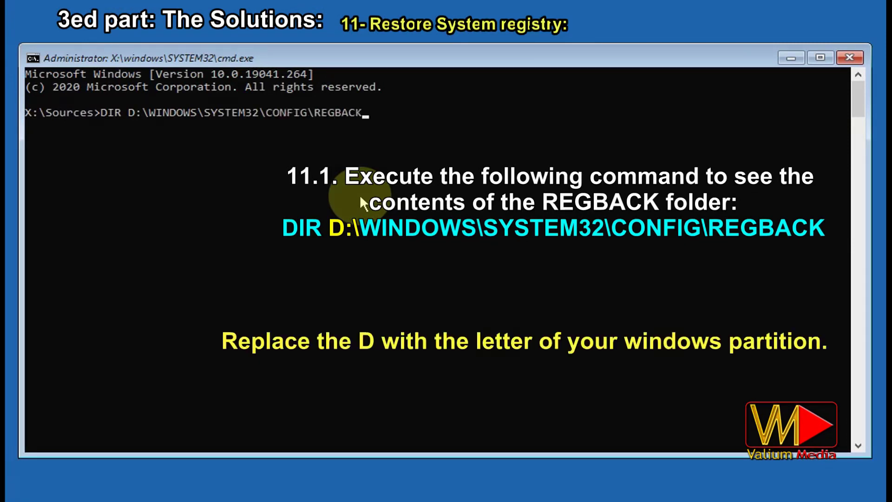
pyautogui.press('Return')
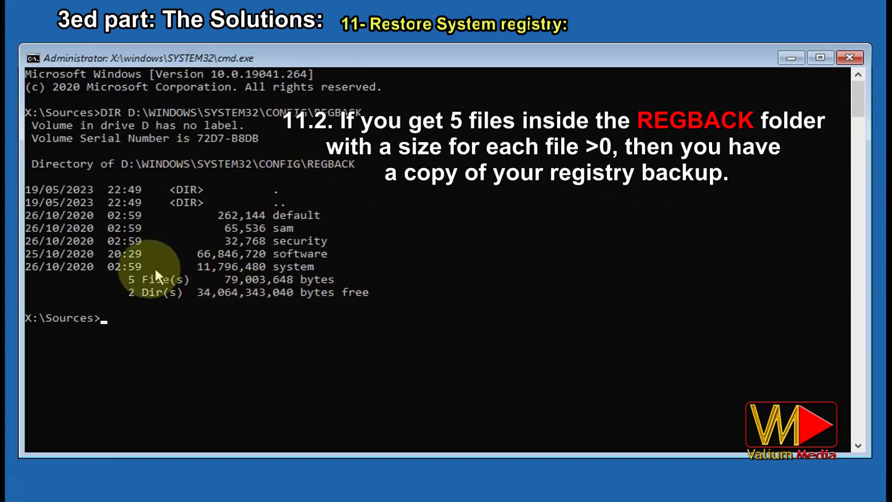
pyautogui.moveTo(130, 276); pyautogui.dragTo(205, 279)
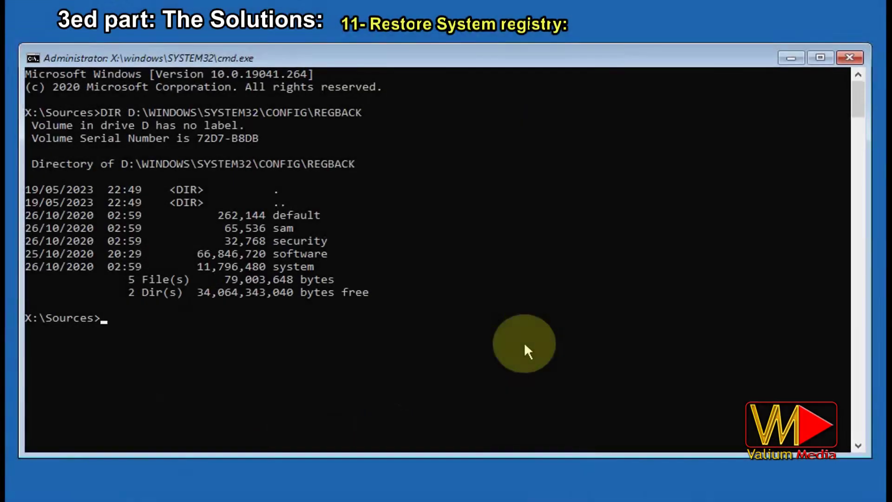
# - Rename the registry files starting with S by running REN D:\WINDOWS\SYSTEM32\CONFIG\S?* S?*.OLD
pyautogui.write('REN')
pyautogui.moveTo(307, 167); pyautogui.dragTo(122, 166)
pyautogui.rightClick(236, 311)
pyautogui.rightClick(407, 347)
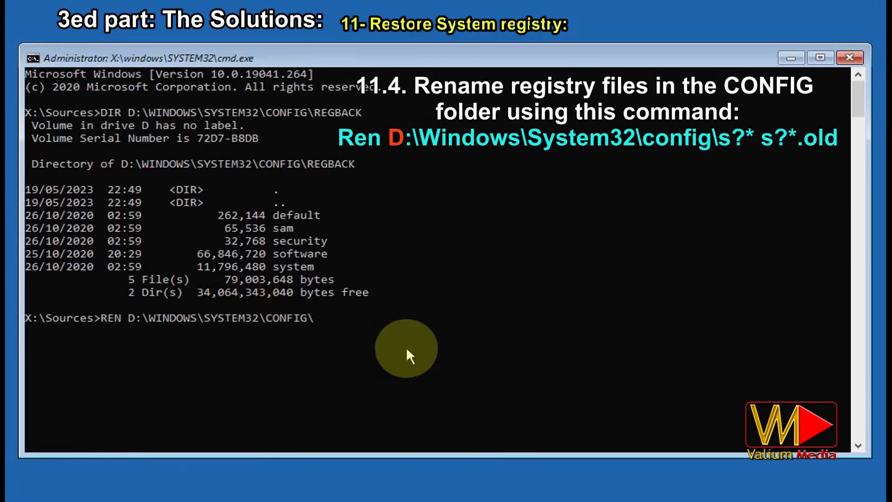
pyautogui.write('S?* S?*.OLD')
pyautogui.press('Return')
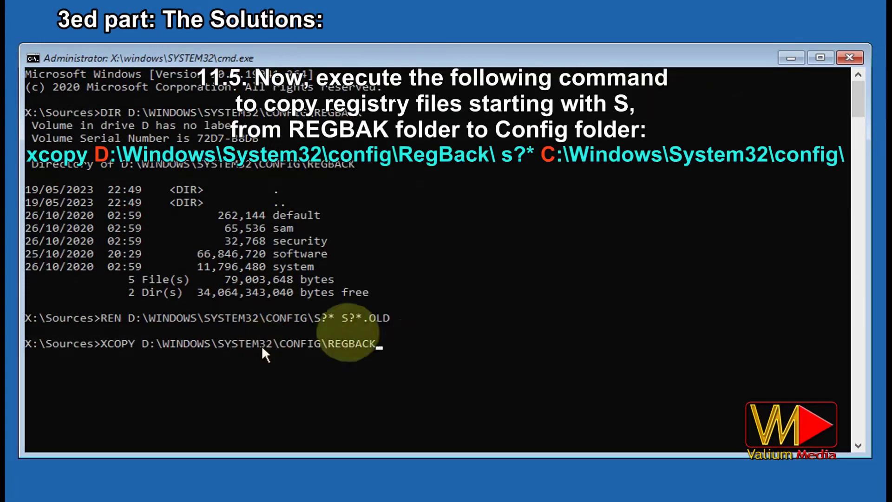
# - Copy the backed-up registry files by running XCOPY D:\WINDOWS\SYSTEM32\CONFIG\REGBACK\S?* D:\WINDOWS\SYSTEM32\CONFIG\
pyautogui.click(350, 317)
pyautogui.click(448, 344)
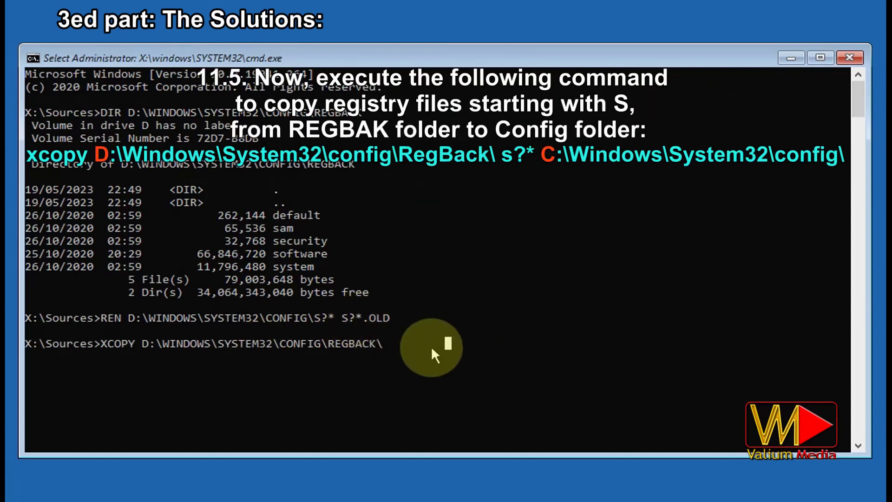
pyautogui.write('S?*')
pyautogui.rightClick(526, 346)
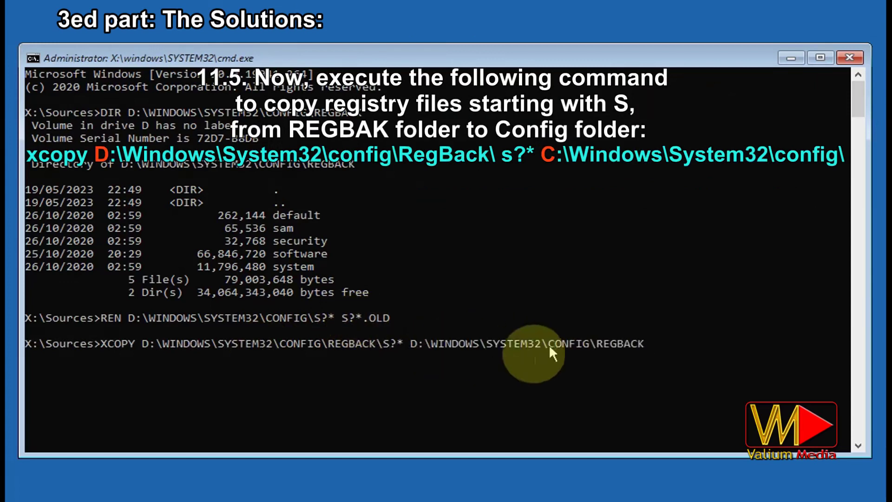
pyautogui.press('BackSpace')
pyautogui.press('BackSpace')
pyautogui.press('BackSpace')
pyautogui.press('BackSpace')
pyautogui.press('BackSpace')
pyautogui.press('BackSpace')
pyautogui.press('BackSpace')
pyautogui.press('Return')
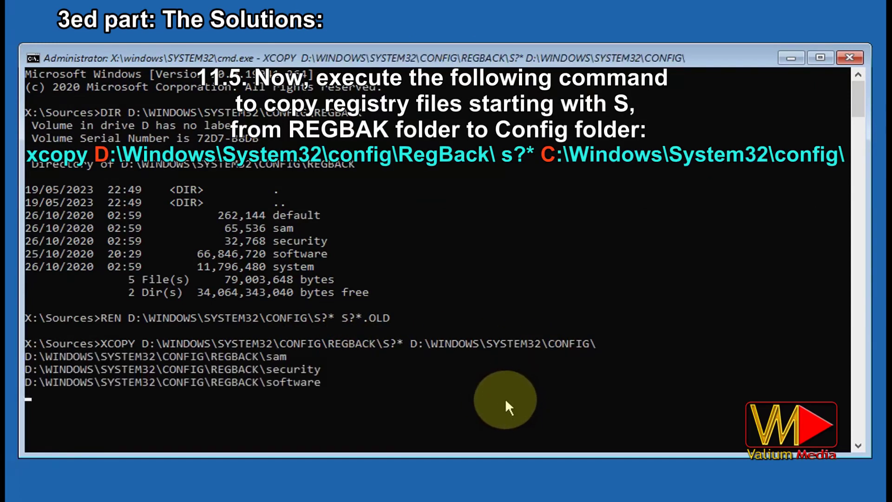
pyautogui.moveTo(20, 408); pyautogui.dragTo(137, 417)
pyautogui.rightClick(139, 423)
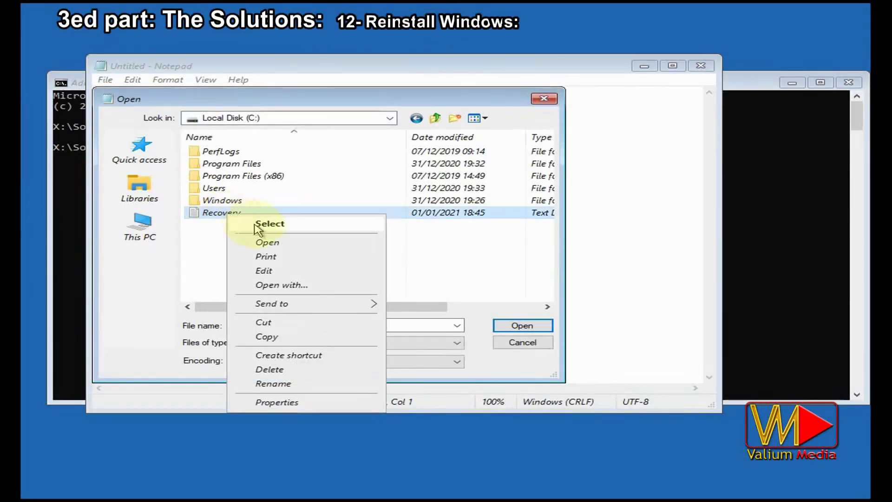
# - Copy the Recovery text file from Local Disk (C:) and paste it into New Volume (D:)
pyautogui.click(264, 336)
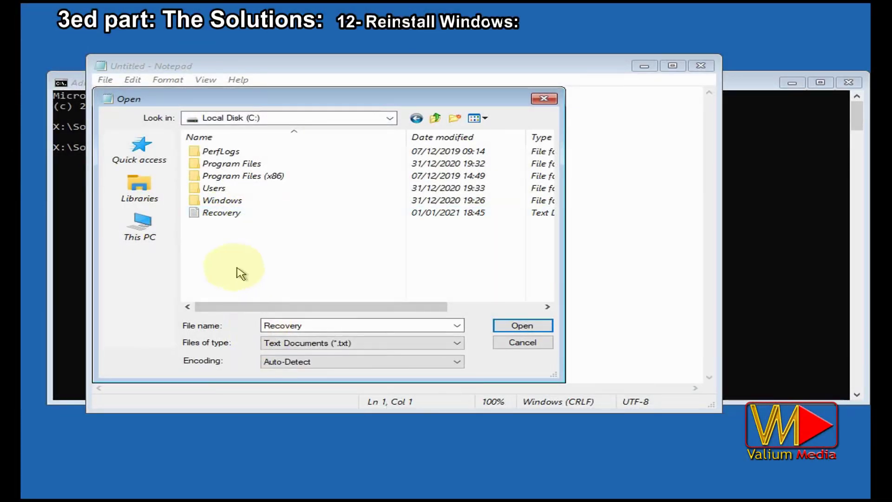
pyautogui.click(140, 226)
pyautogui.doubleClick(288, 237)
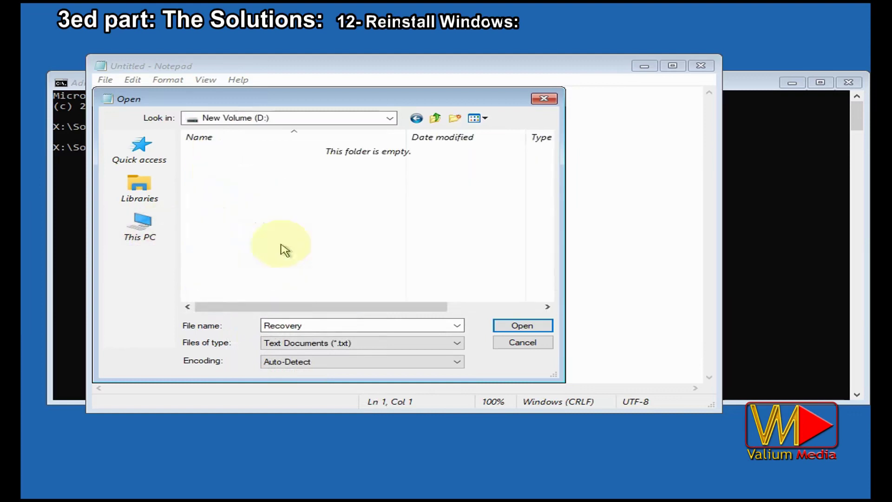
pyautogui.rightClick(292, 218)
pyautogui.click(331, 287)
pyautogui.rightClick(355, 199)
pyautogui.click(426, 261)
# - Close Notepad and the Command Prompt, and boot the computer from the EFI VMware Virtual SATA CDROM Drive (1.0)
pyautogui.click(544, 98)
pyautogui.click(703, 67)
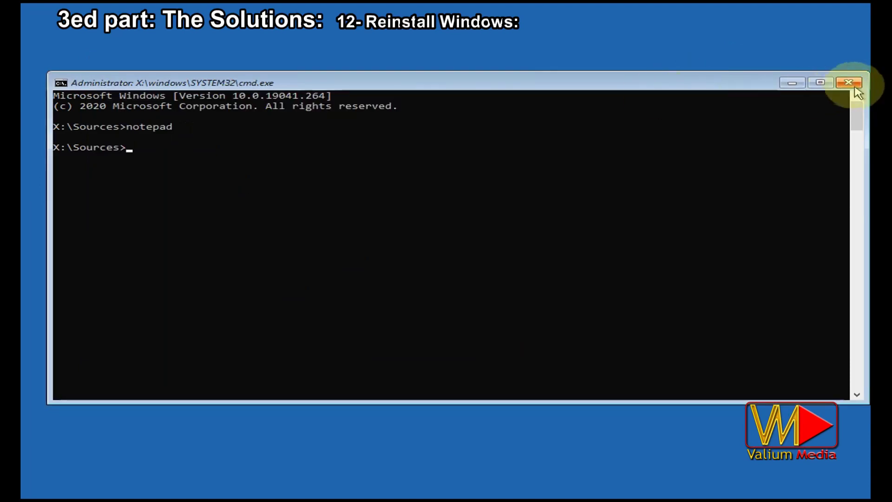
pyautogui.click(849, 82)
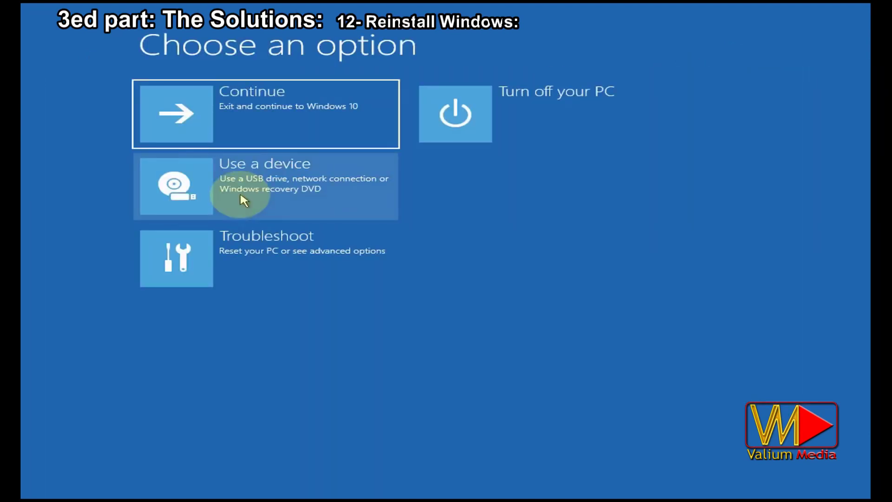
pyautogui.click(232, 209)
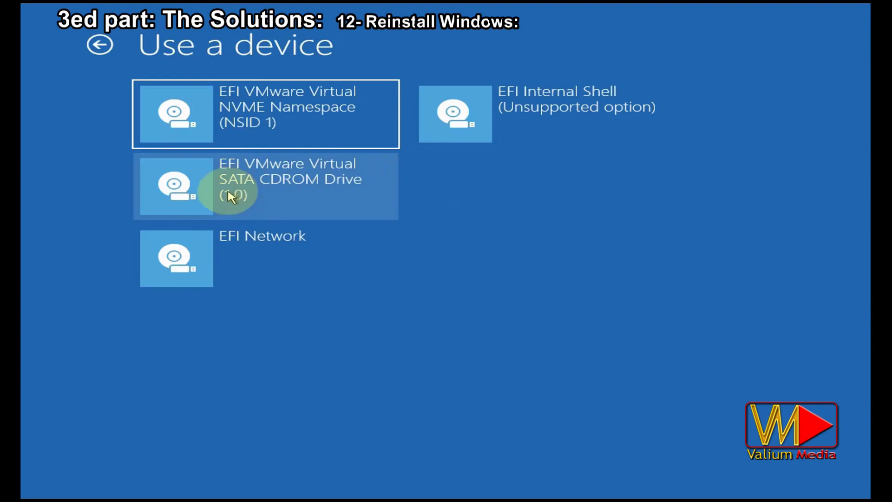
pyautogui.click(231, 196)
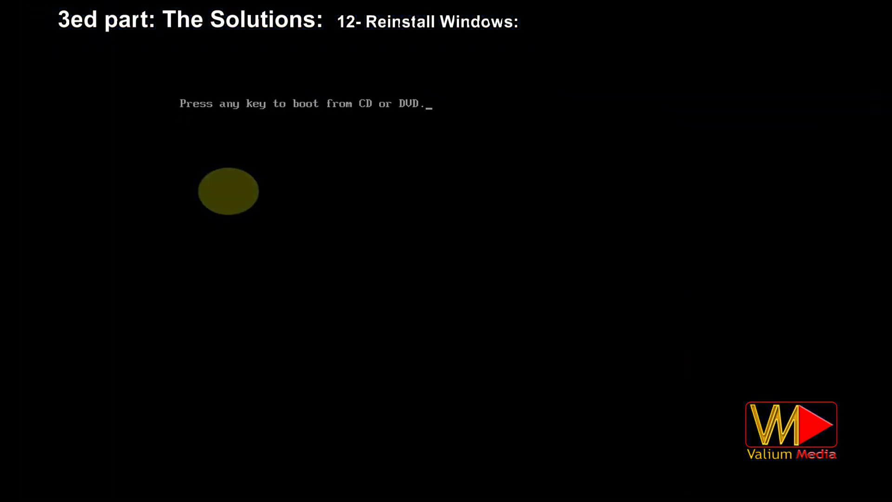
pyautogui.press('Return')
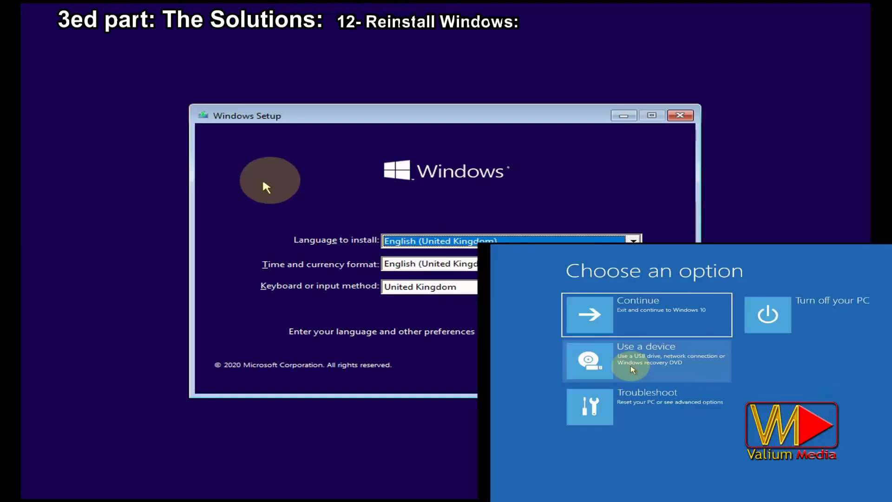
# - Set the keyboard or input method to US in Windows Setup and start the installation
pyautogui.click(633, 287)
pyautogui.scroll(-1, 423, 339)
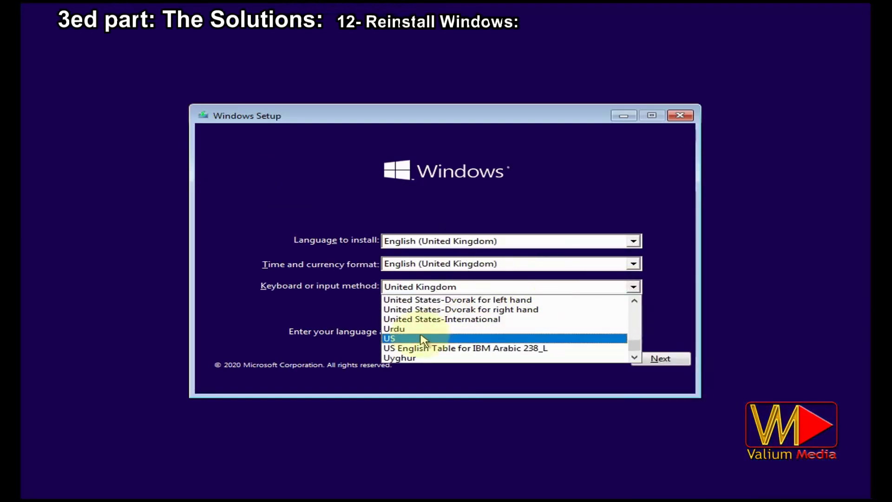
pyautogui.click(423, 339)
pyautogui.click(655, 361)
pyautogui.click(418, 255)
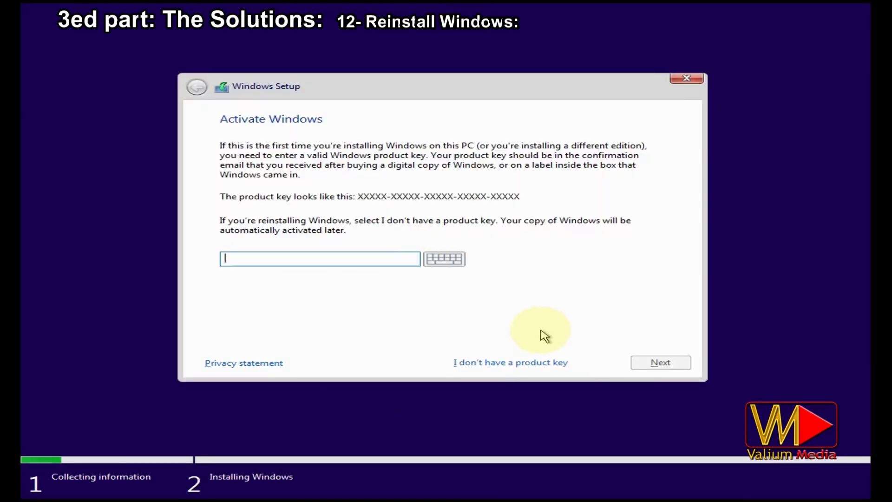
# - Continue the setup without a product key and choose Windows 10 Pro as the operating system to install
pyautogui.click(515, 364)
pyautogui.click(275, 225)
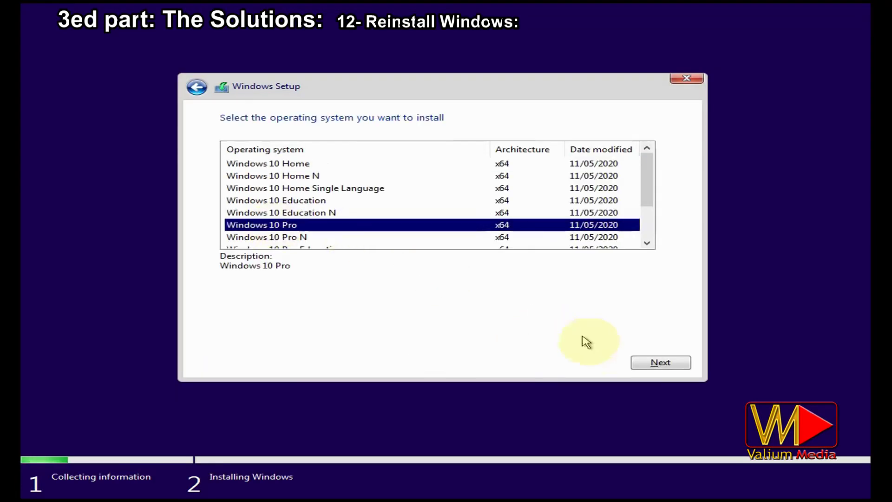
pyautogui.click(655, 362)
# - Accept the licence terms and choose the custom installation type to reach the partition selection
pyautogui.click(225, 333)
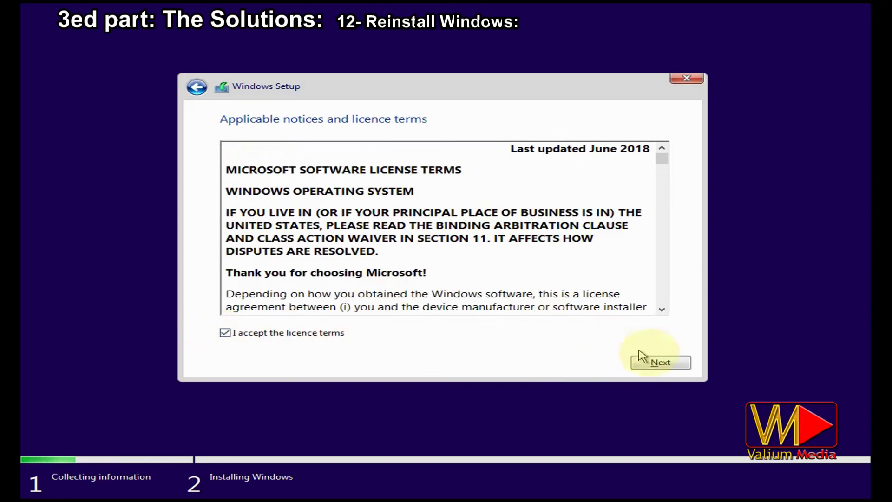
pyautogui.click(636, 360)
pyautogui.click(405, 273)
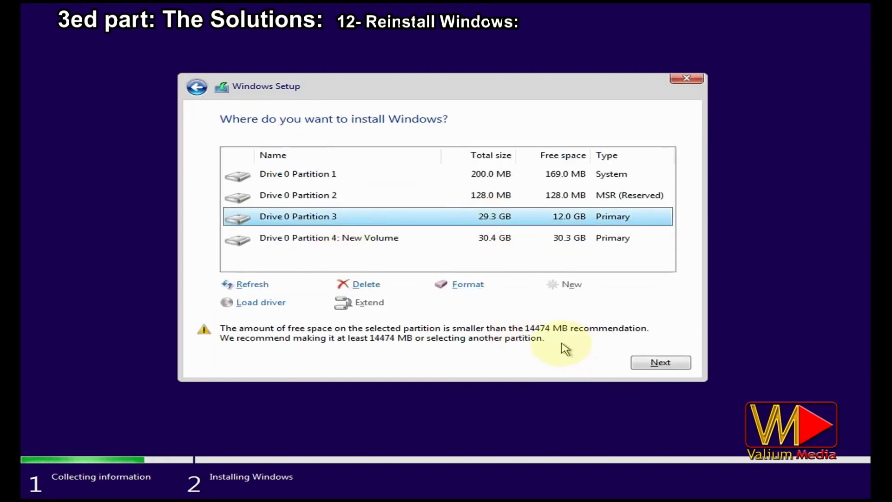
# - Replace the 29.3 GB Drive 0 Partition 3 with a new 30000 MB partition and start installing Windows on it
pyautogui.click(362, 286)
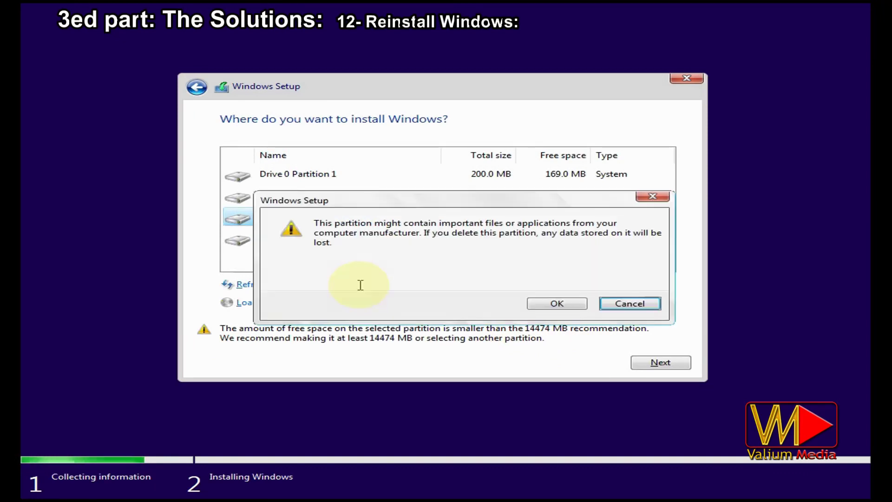
pyautogui.click(552, 304)
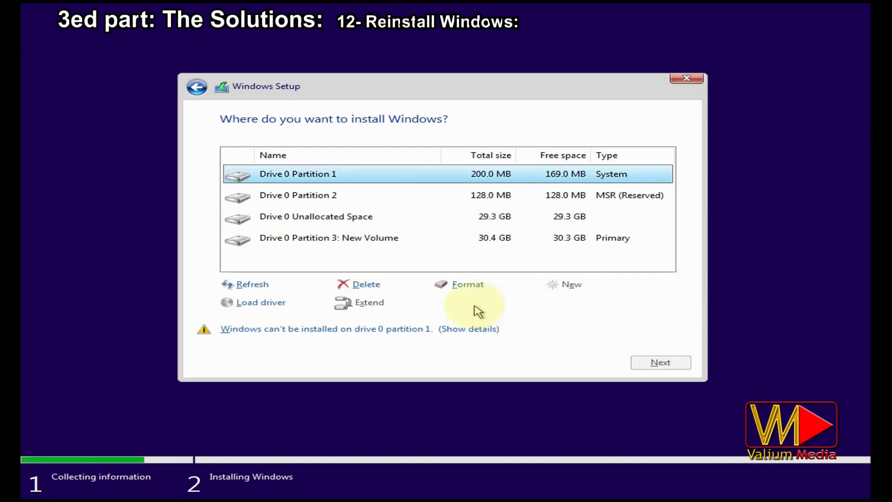
pyautogui.click(286, 217)
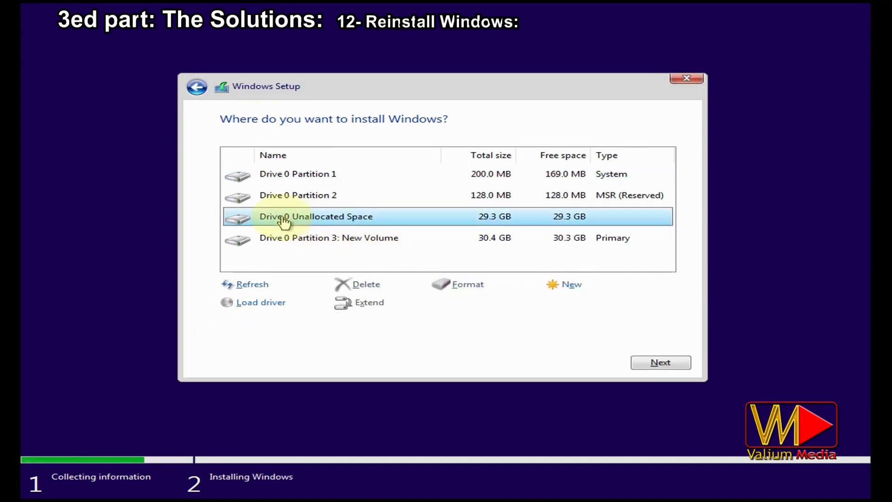
pyautogui.click(569, 289)
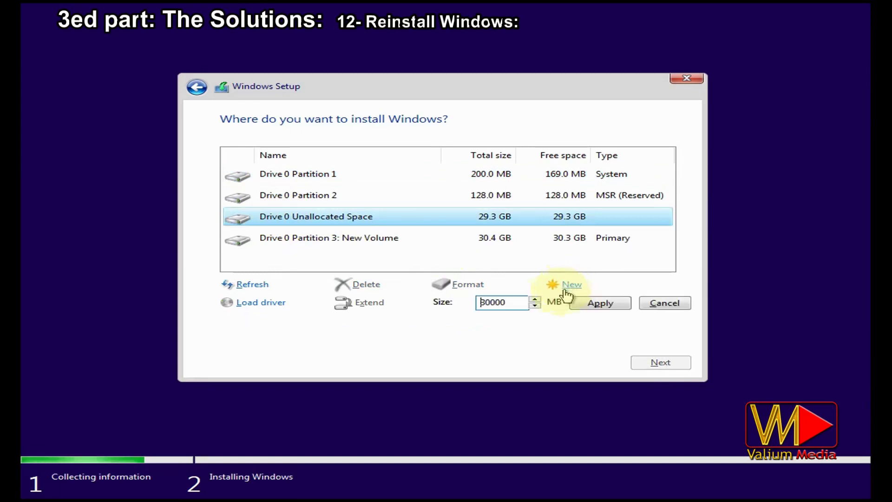
pyautogui.click(602, 304)
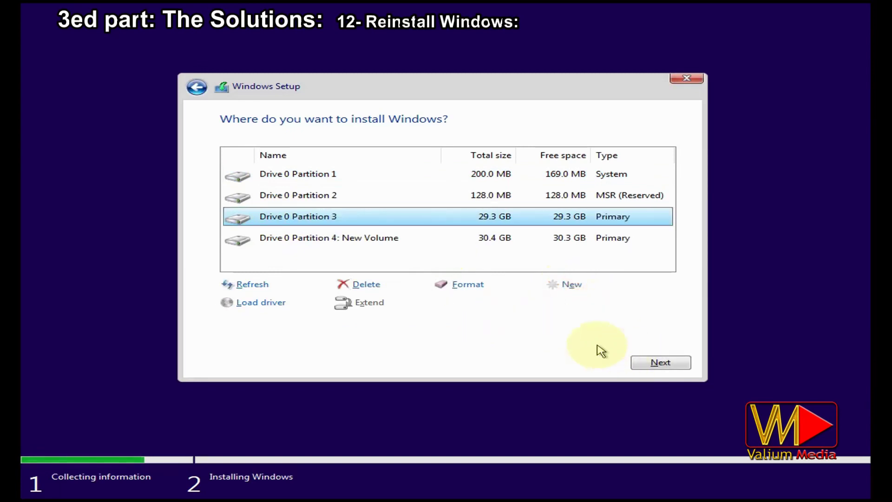
pyautogui.click(650, 363)
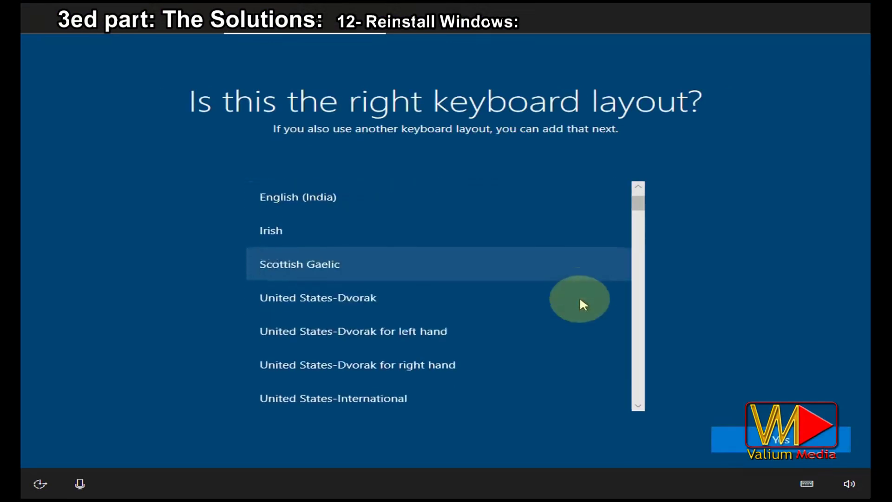
# - Complete the keyboard layout choices of the first-run setup and continue without an Internet connection
pyautogui.scroll(-3, 581, 303)
pyautogui.click(767, 439)
pyautogui.click(593, 439)
pyautogui.click(368, 322)
pyautogui.click(781, 439)
pyautogui.click(767, 439)
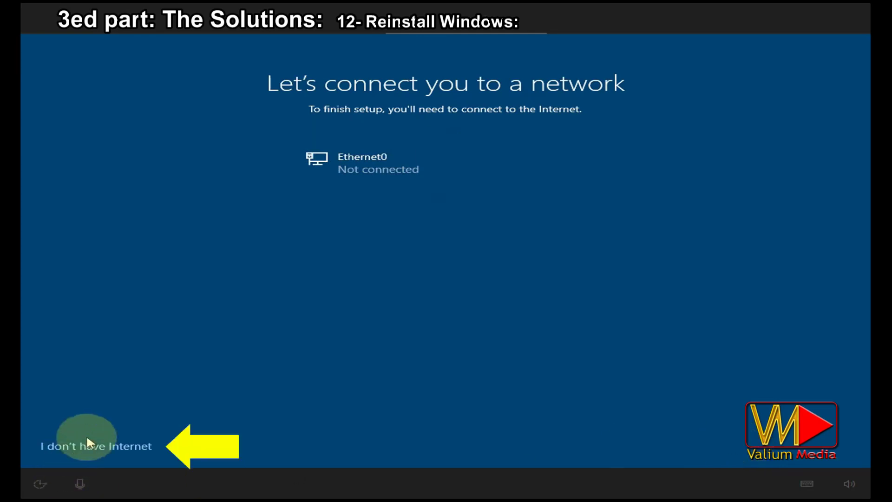
pyautogui.click(107, 447)
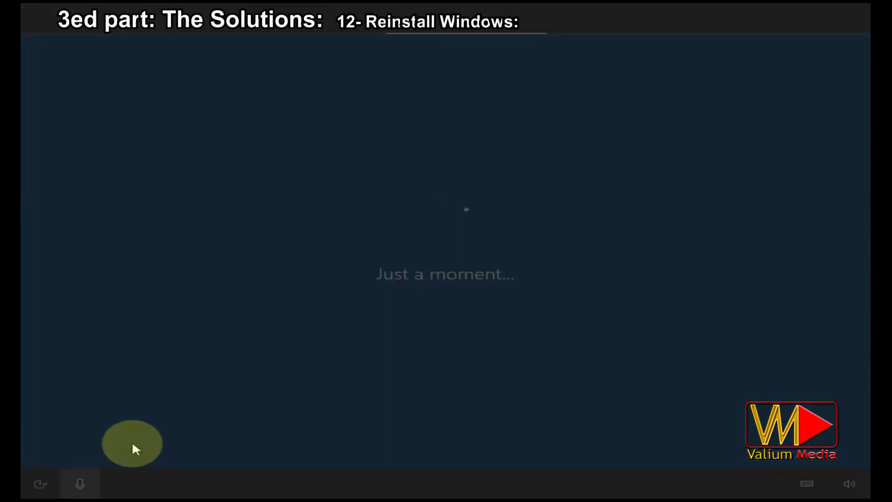